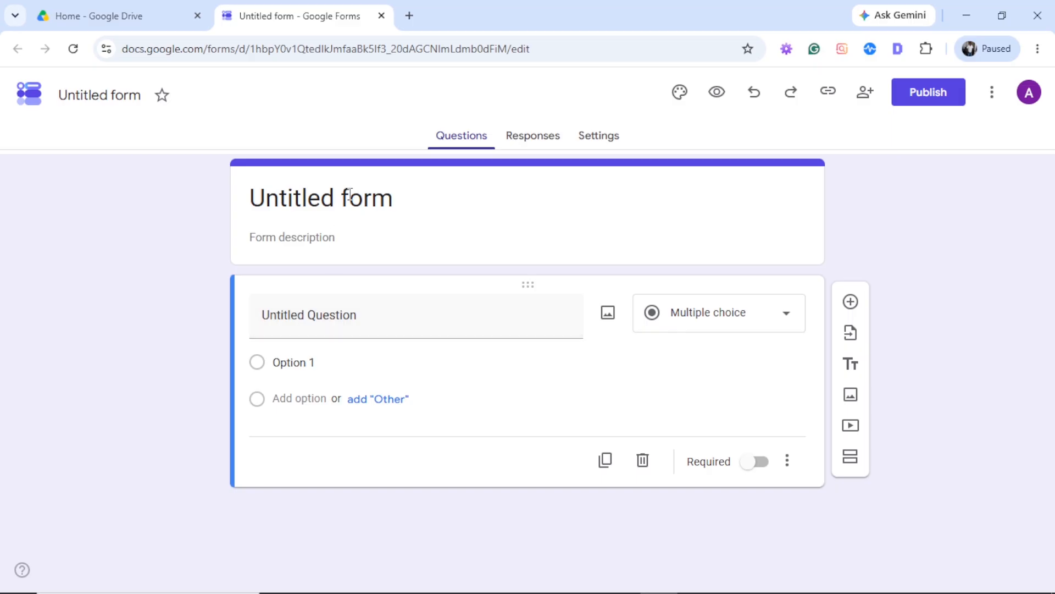
# Open forms.google.com in a new browser tab.
pyautogui.click(410, 15)
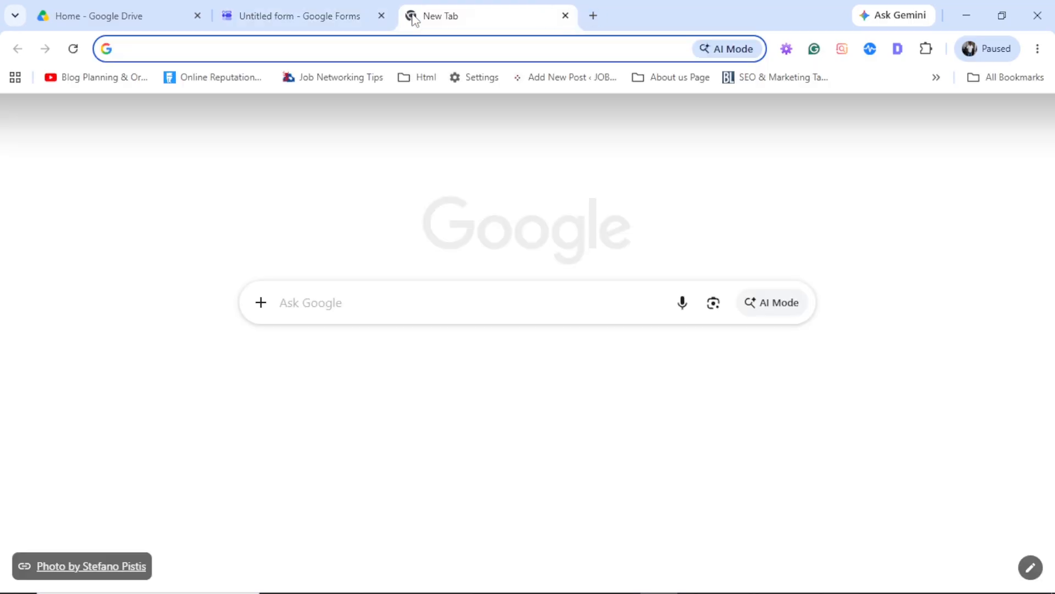
pyautogui.write('forms')
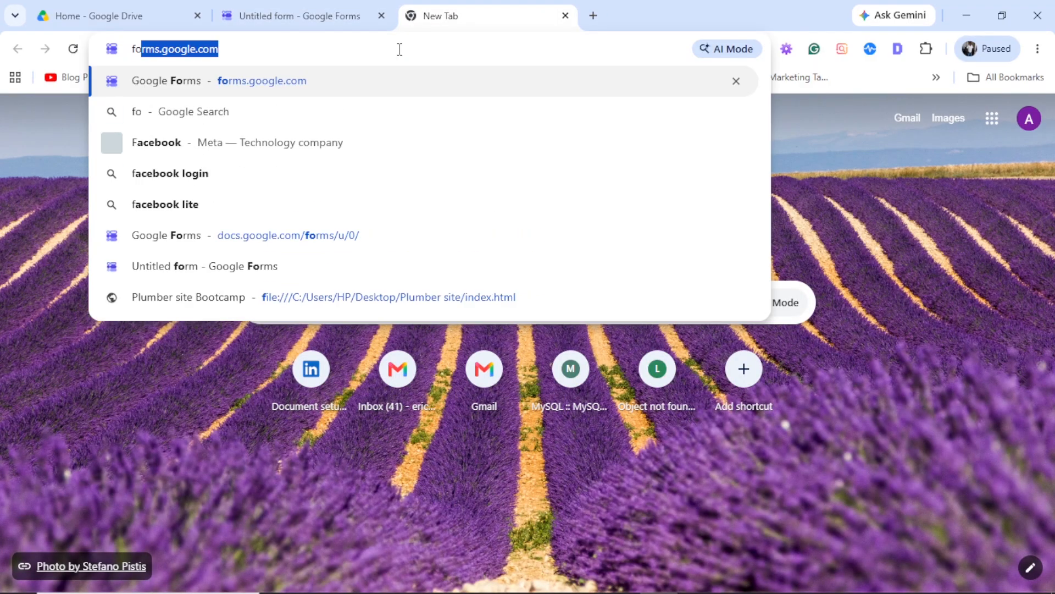
pyautogui.write('.g')
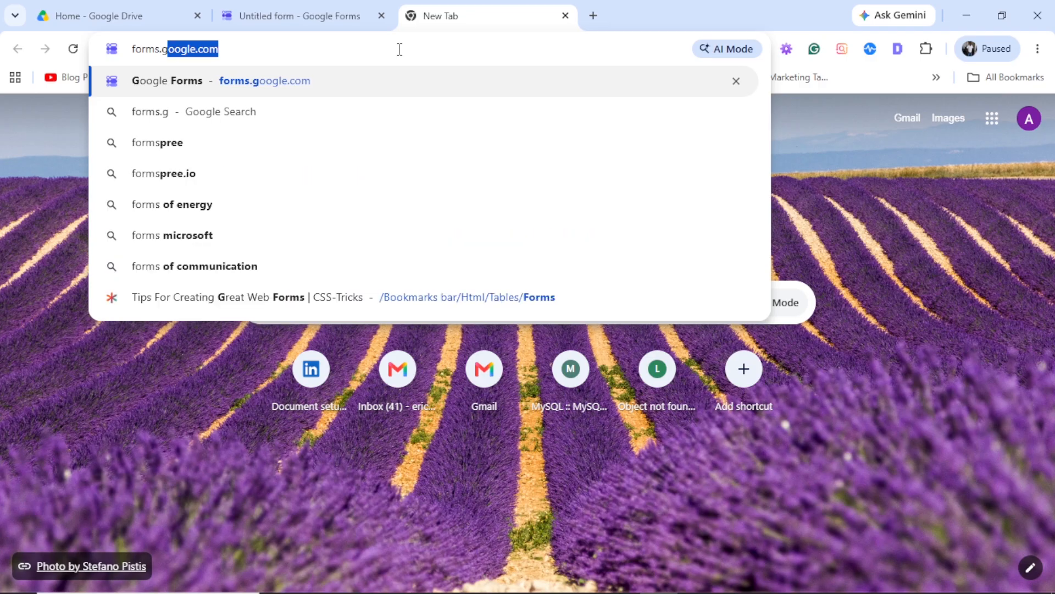
pyautogui.write('oogle.co')
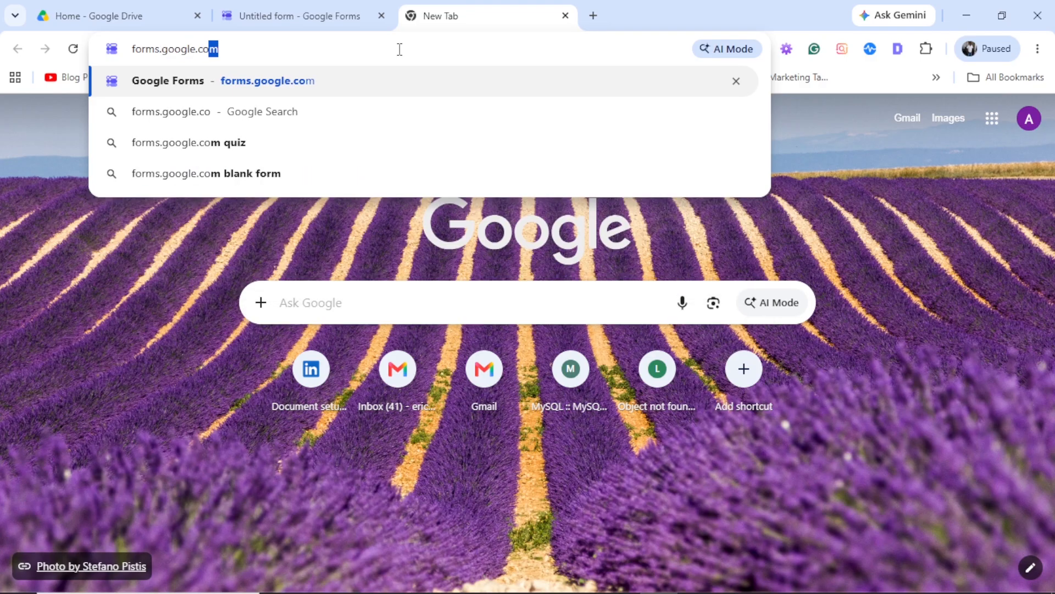
pyautogui.press('Return')
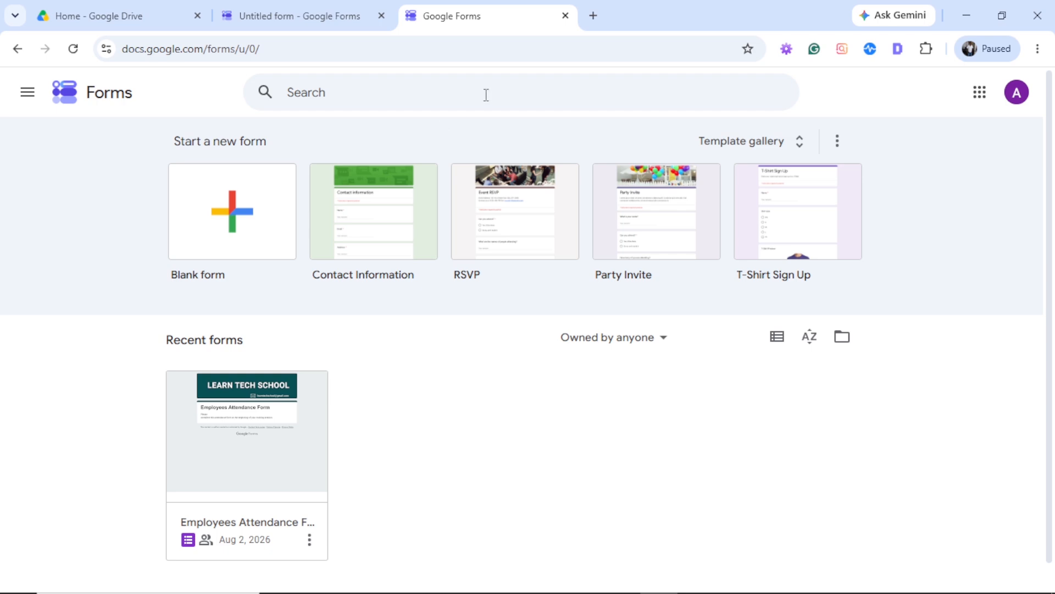
# Open Forms from the Google apps collection in another new browser tab.
pyautogui.click(593, 15)
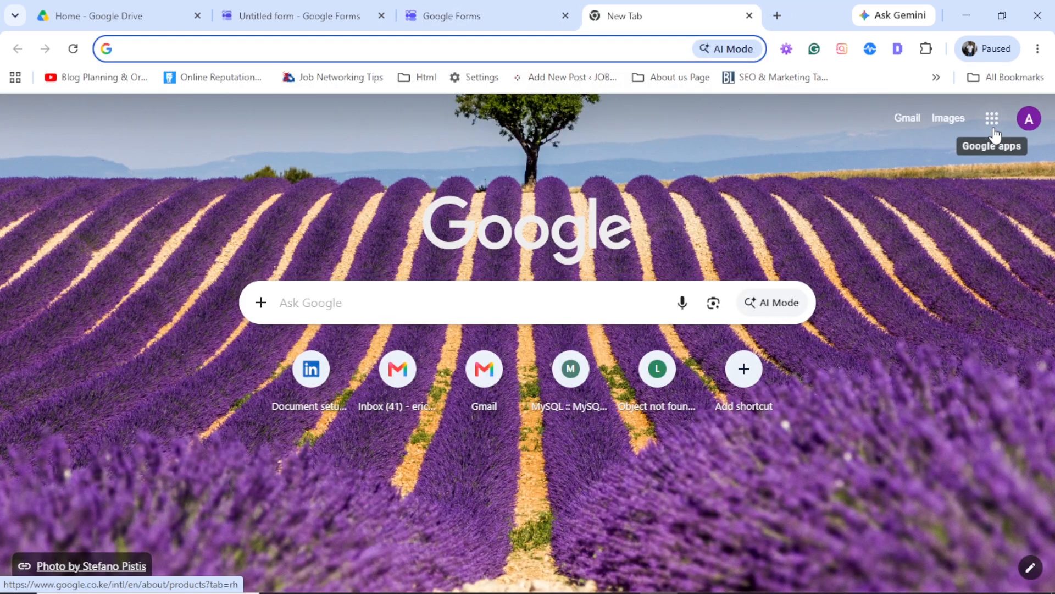
pyautogui.click(993, 129)
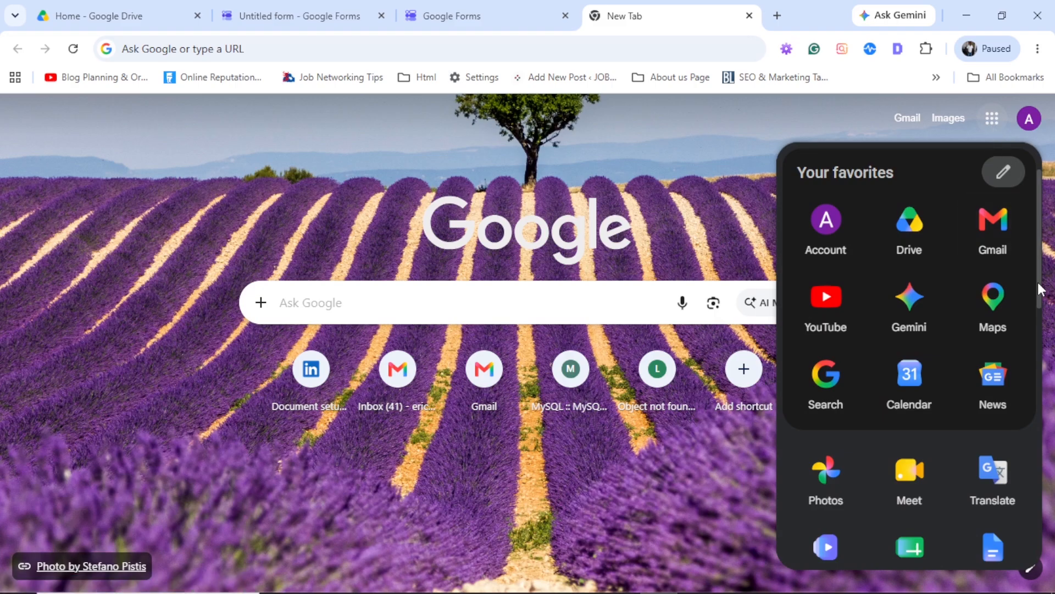
pyautogui.moveTo(1040, 280); pyautogui.dragTo(1043, 334)
pyautogui.scroll(-5, 931, 507)
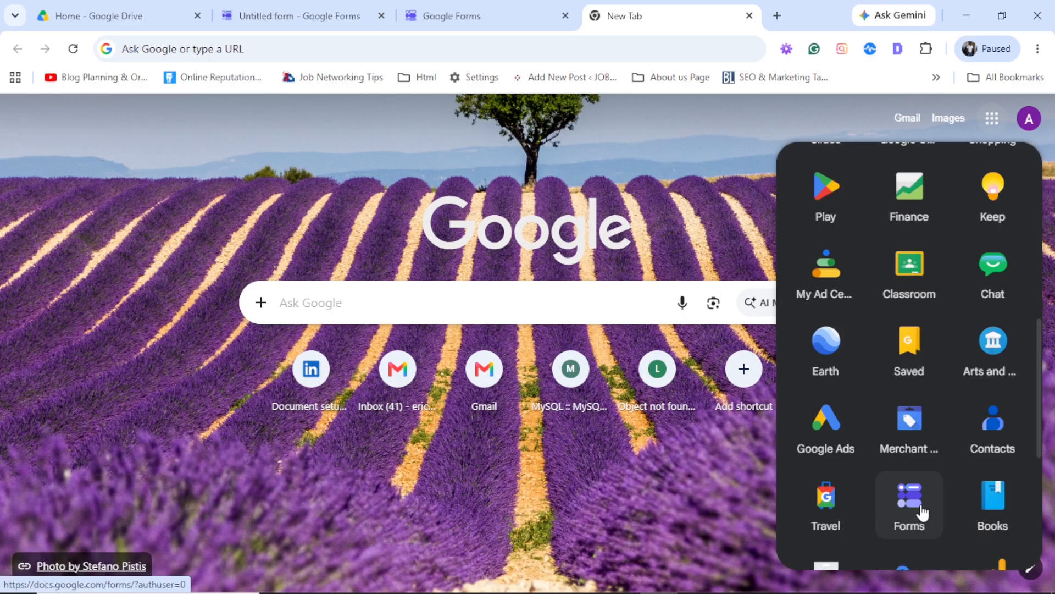
pyautogui.click(923, 513)
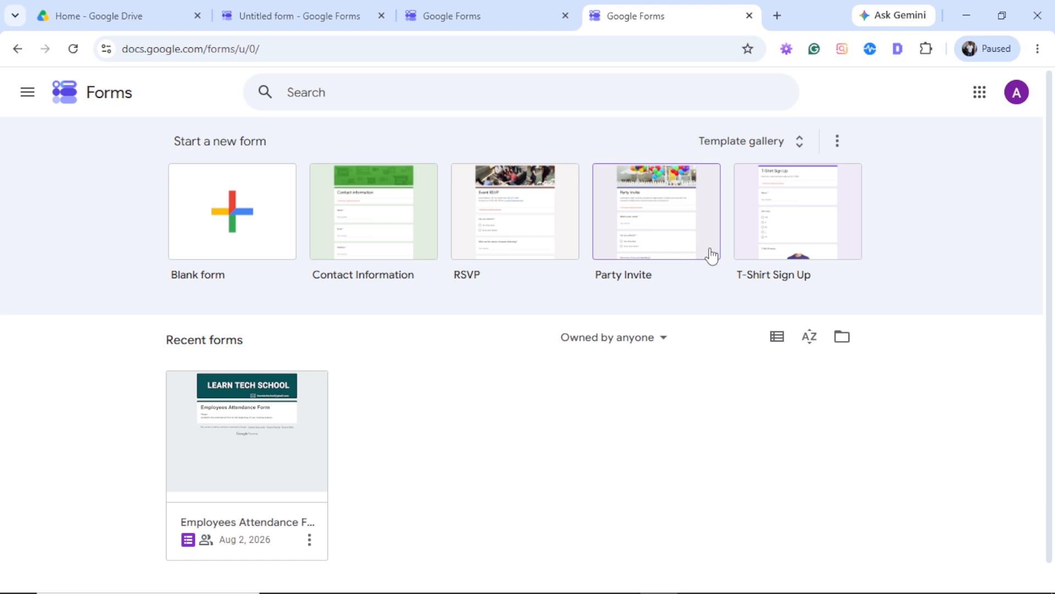
# Browse the full template gallery and create a new blank form from it.
pyautogui.click(803, 148)
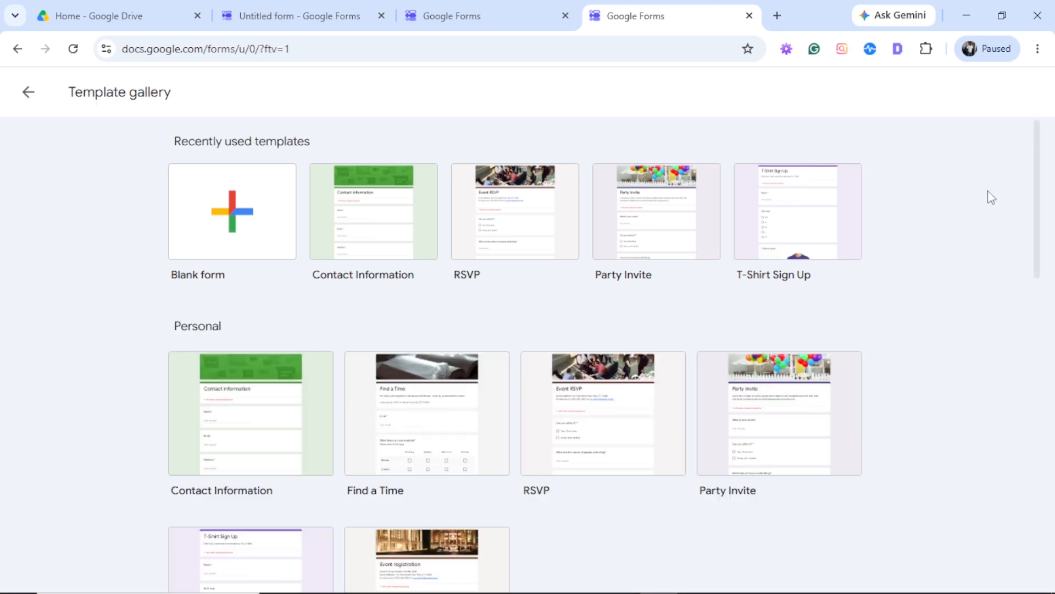
pyautogui.moveTo(1041, 250); pyautogui.dragTo(1031, 223)
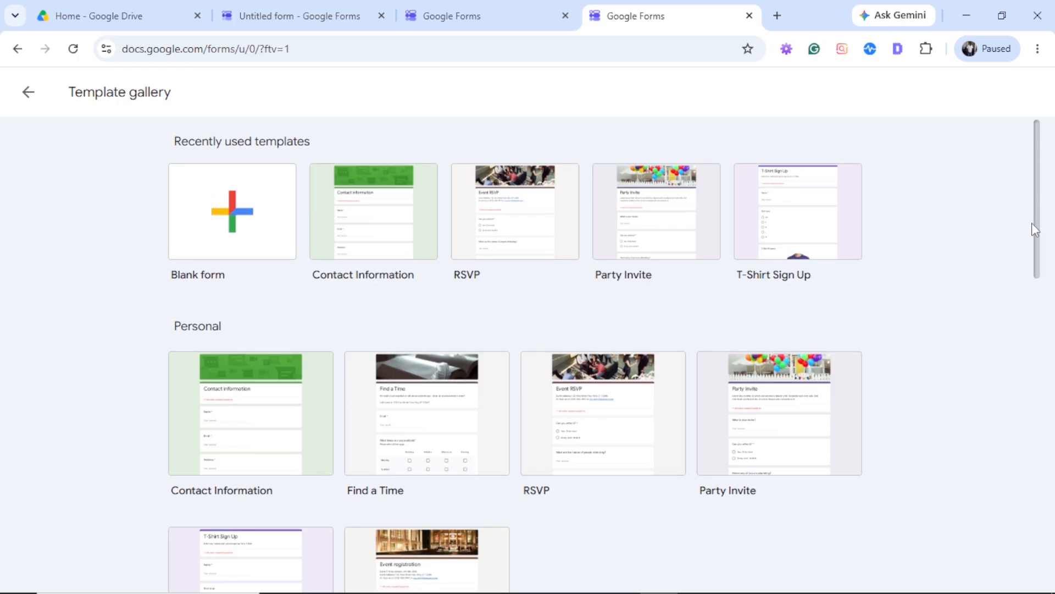
pyautogui.click(254, 224)
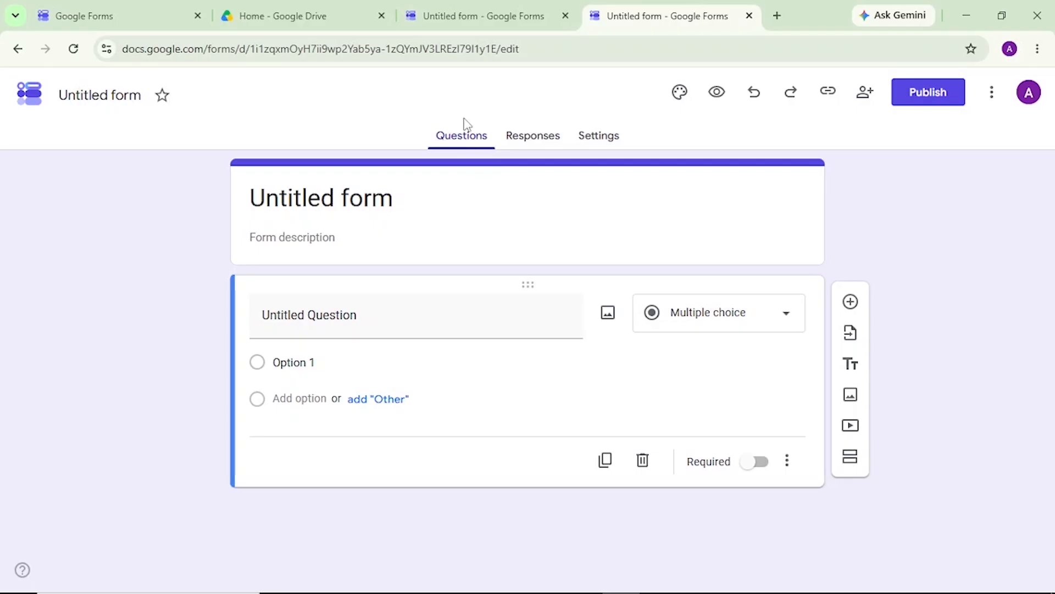
# Examine the new form's responses view, its settings, and the additional form options such as copying, pre-filling and embedding.
pyautogui.click(536, 142)
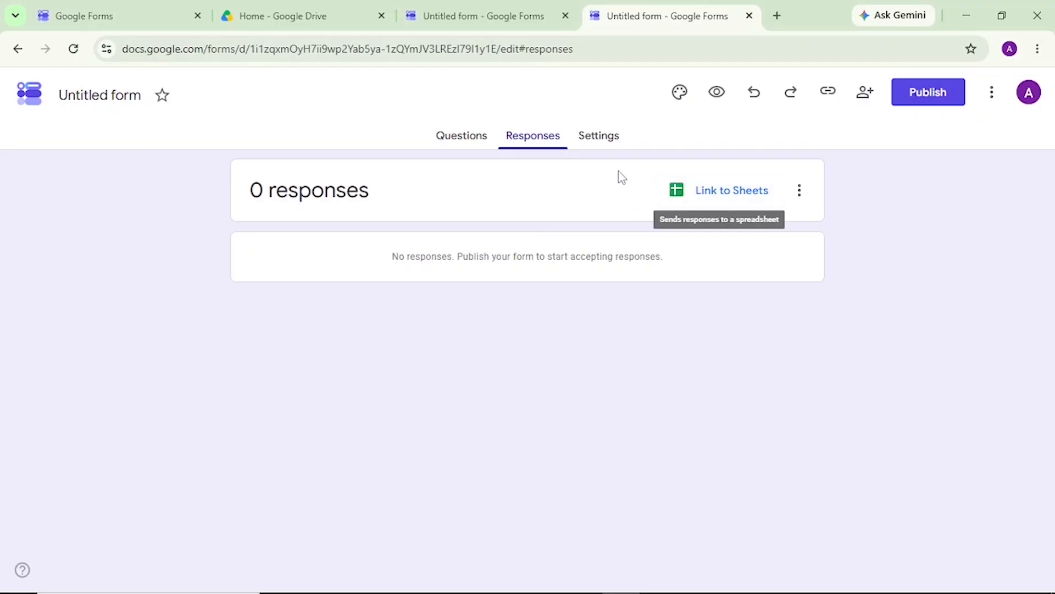
pyautogui.click(604, 145)
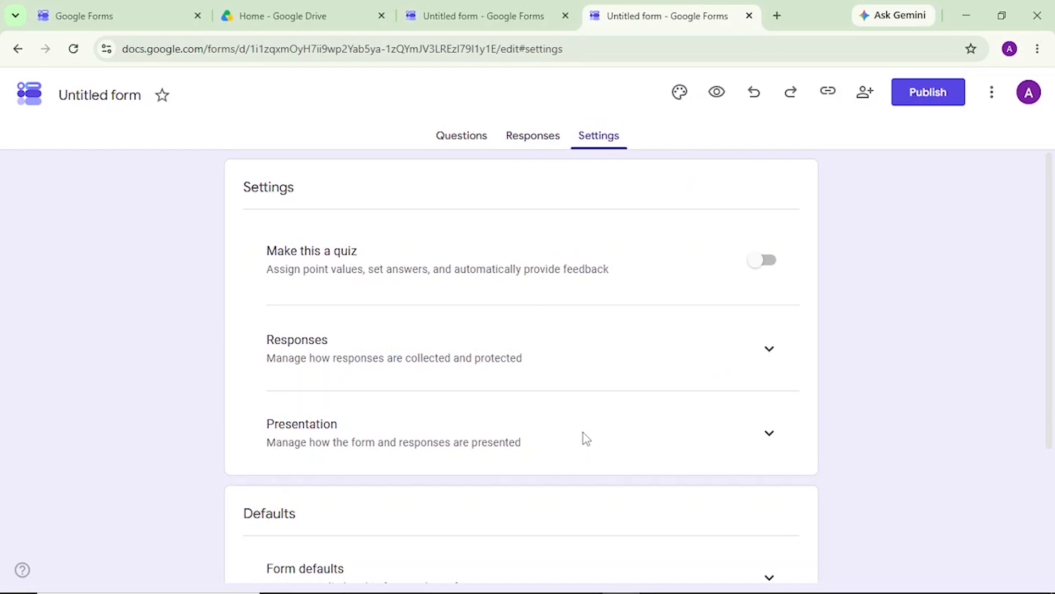
pyautogui.click(460, 136)
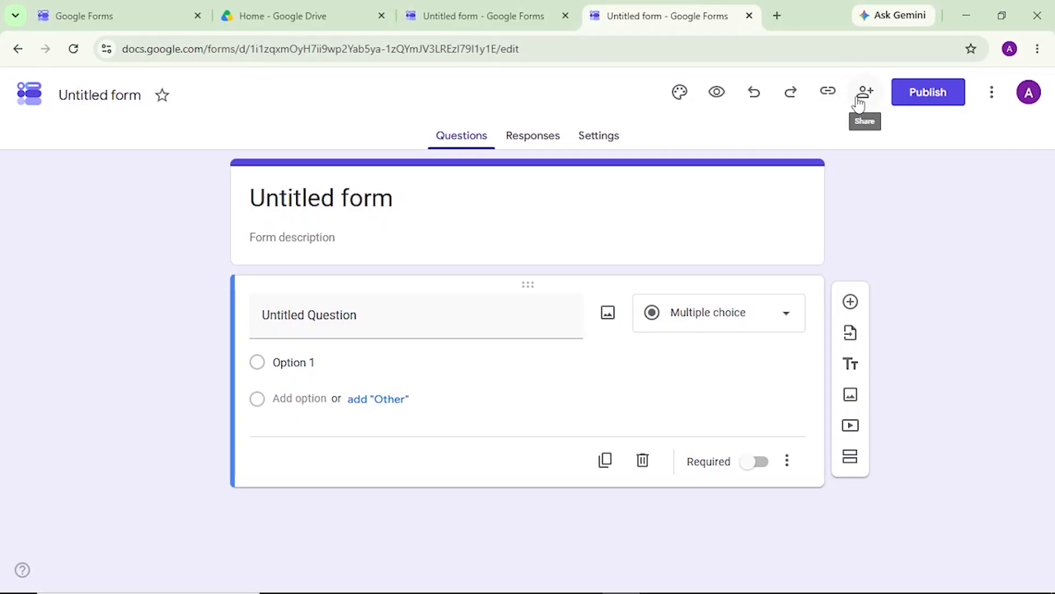
pyautogui.click(992, 92)
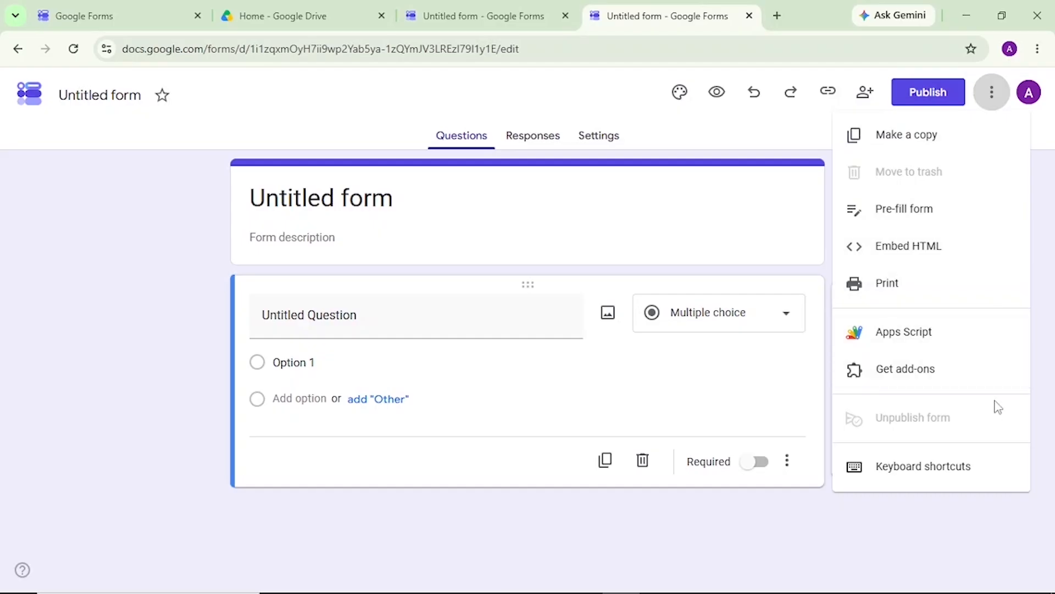
pyautogui.click(991, 475)
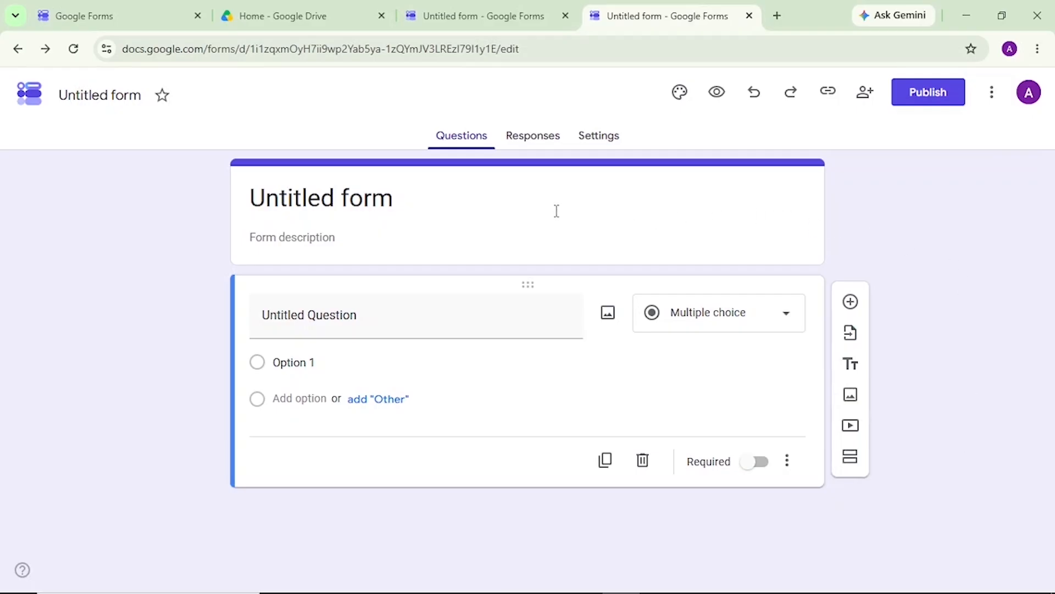
# Replace the form's title with "Employees Attendance Form" in bold.
pyautogui.click(422, 200)
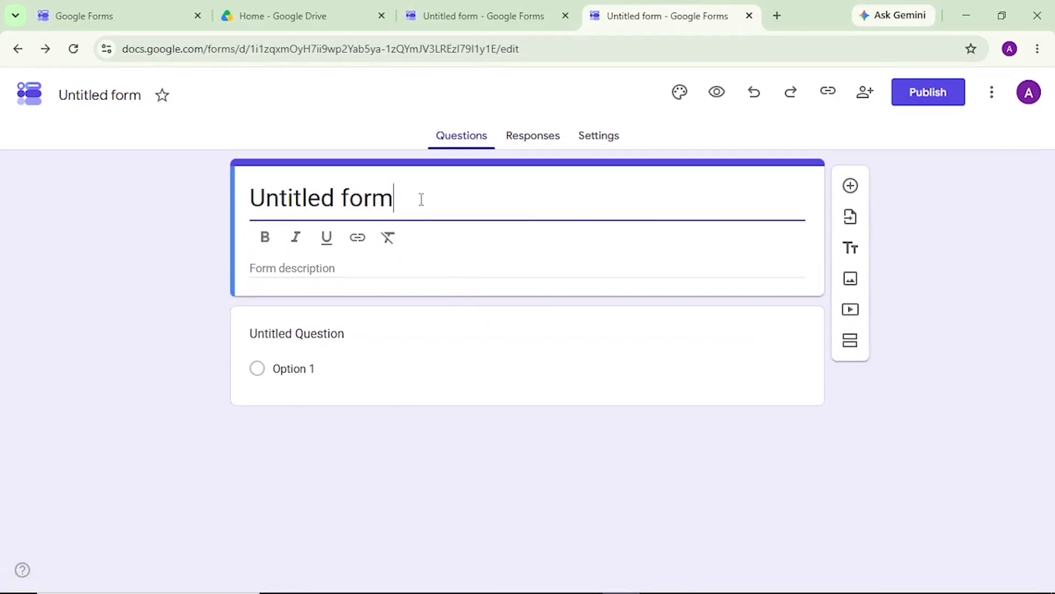
pyautogui.moveTo(422, 200); pyautogui.dragTo(250, 199)
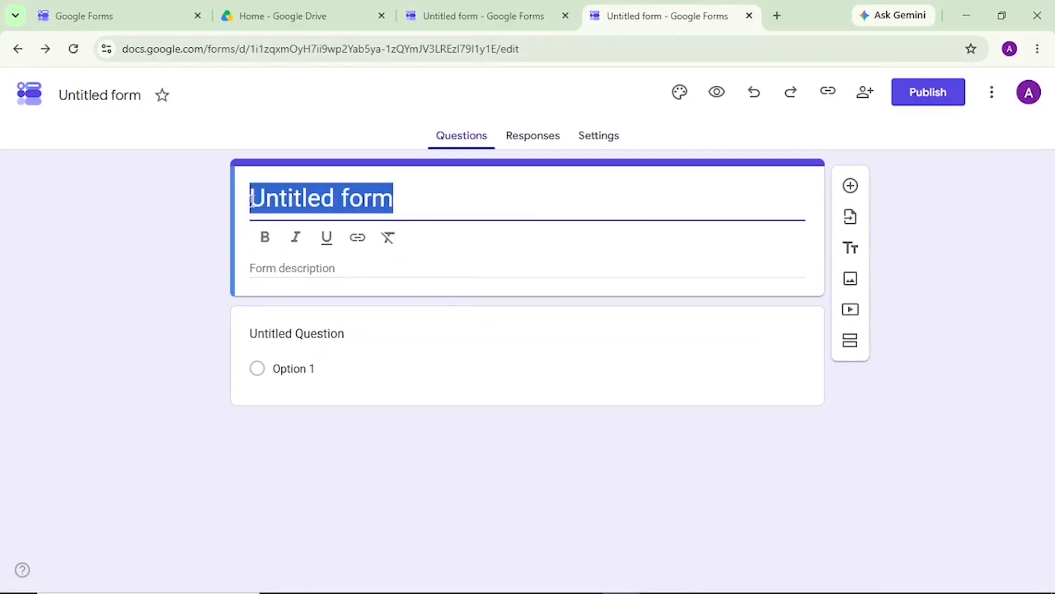
pyautogui.write('Employees Attendance Form')
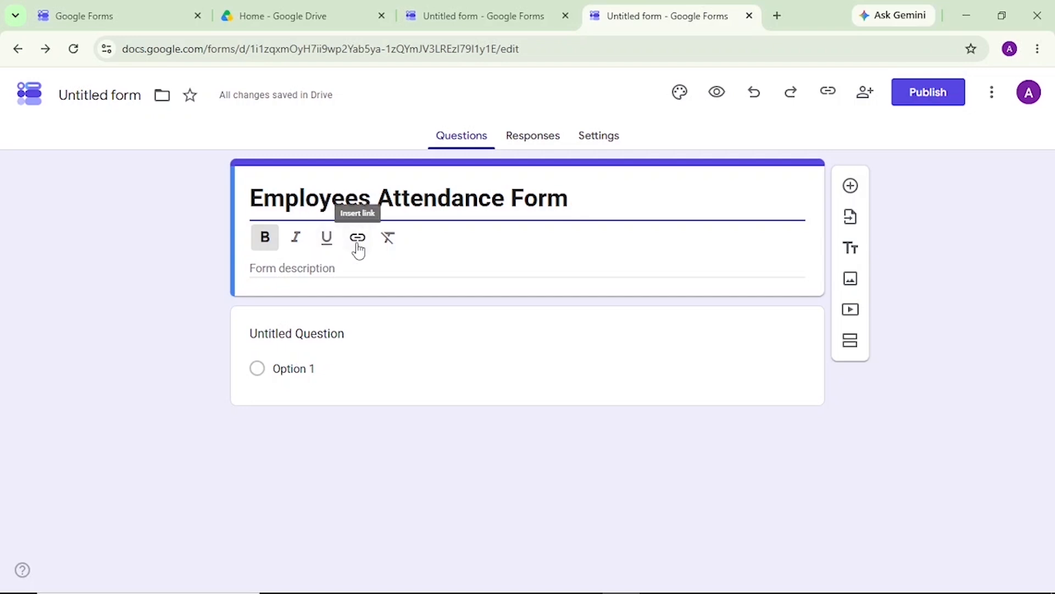
# Set the form description to "Please complete this attendance form at the beginning of your training session.".
pyautogui.click(301, 268)
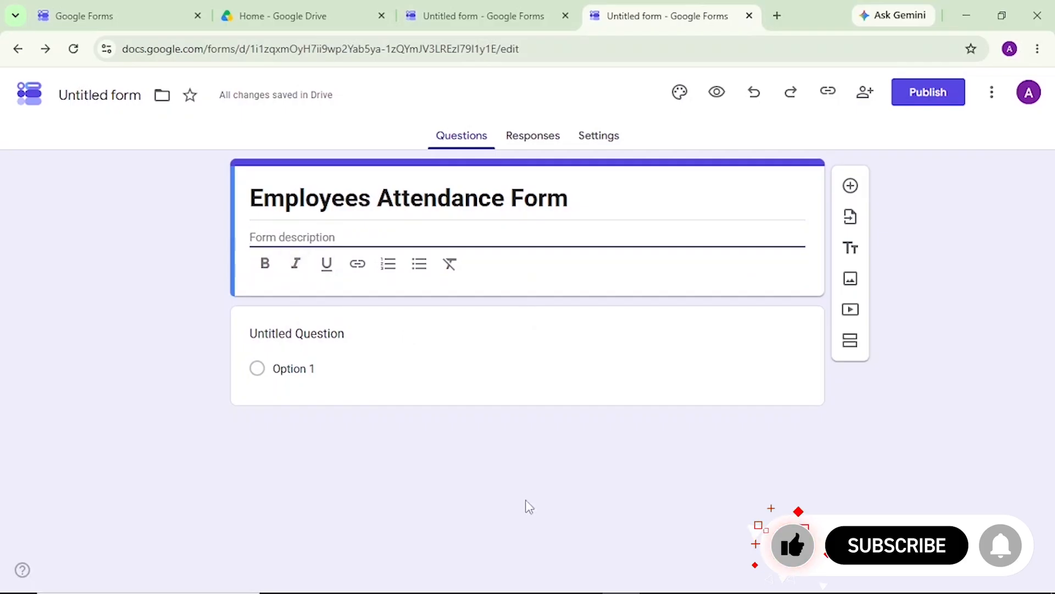
pyautogui.write('Please complete this attendance form at the beginning of your training session.')
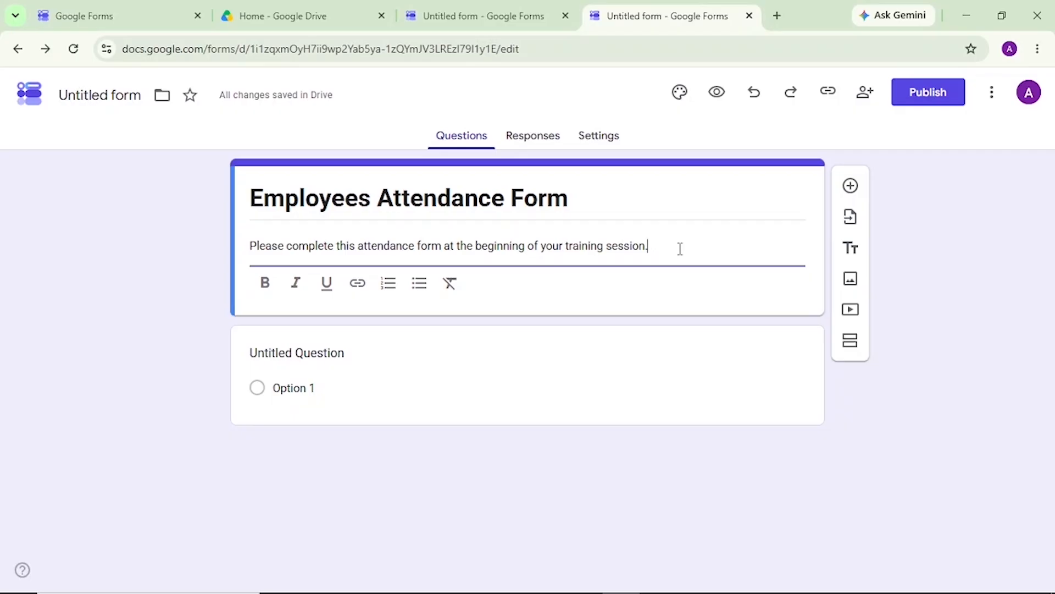
pyautogui.click(404, 280)
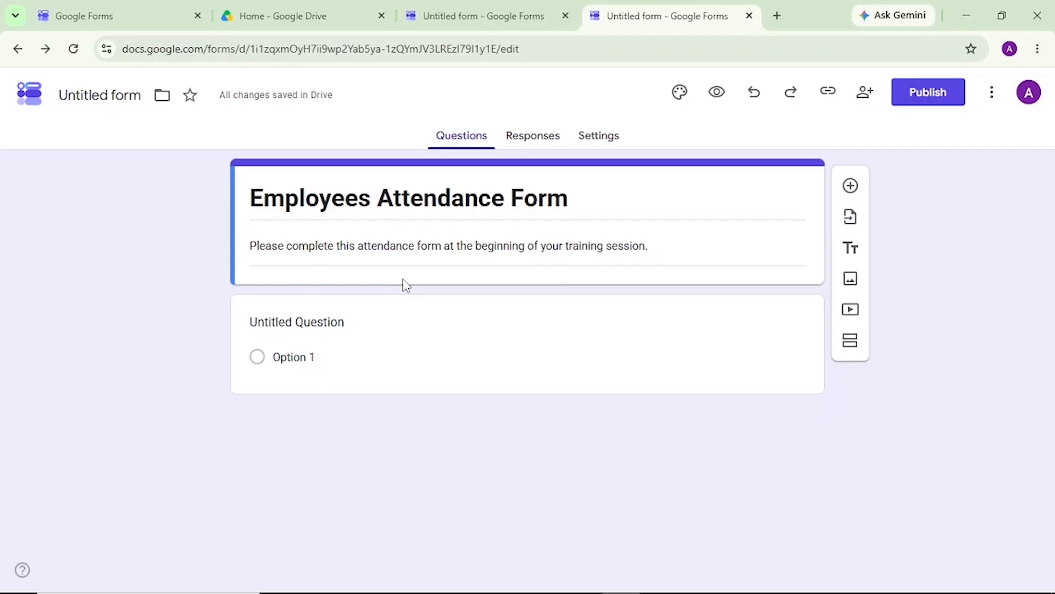
# Rename the form file to match its title, "Employees Attendance Form".
pyautogui.click(427, 200)
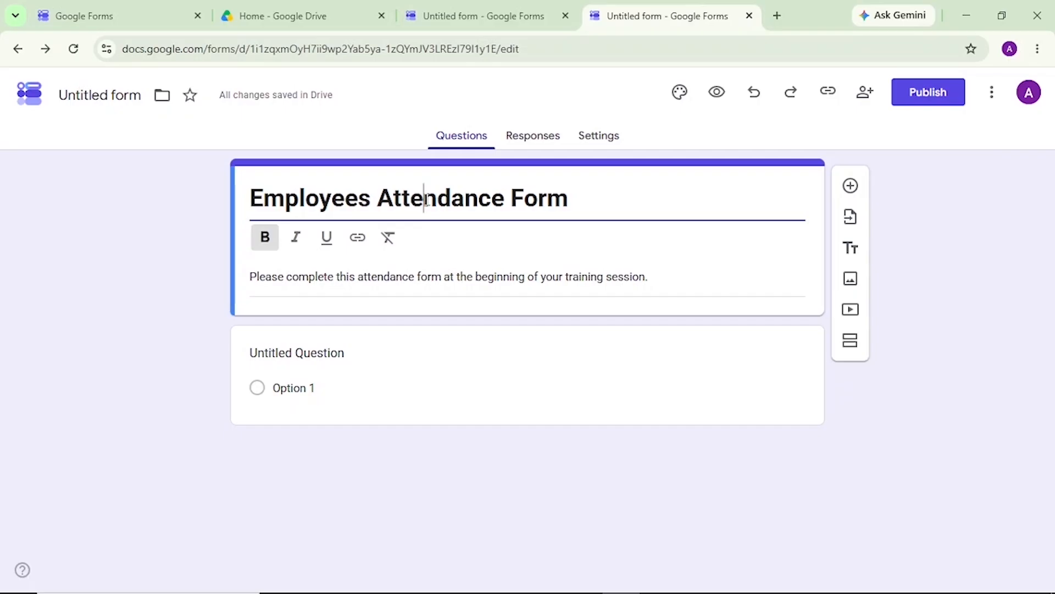
pyautogui.click(117, 97)
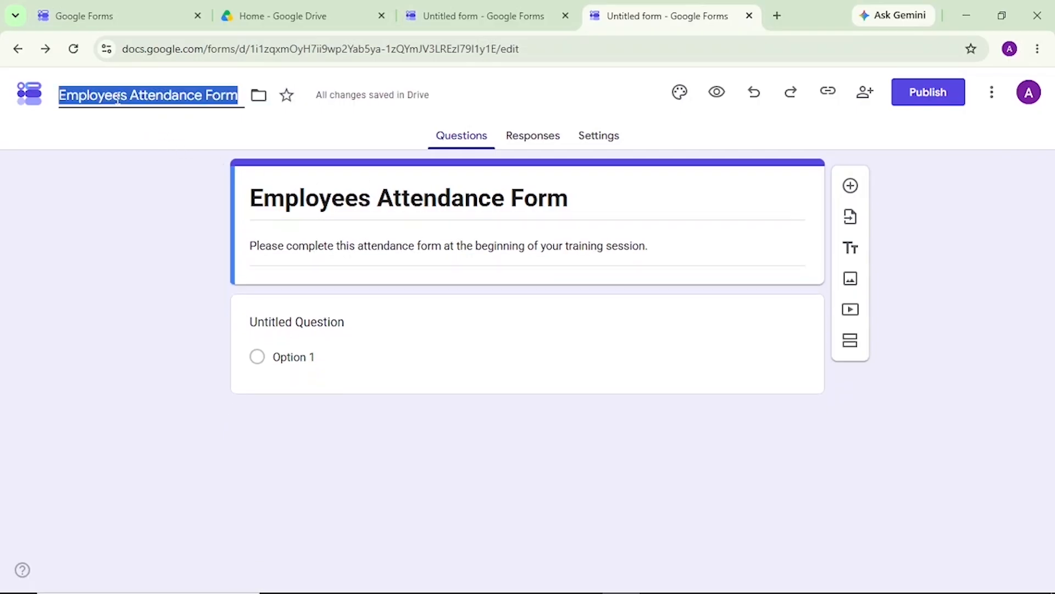
pyautogui.press('Return')
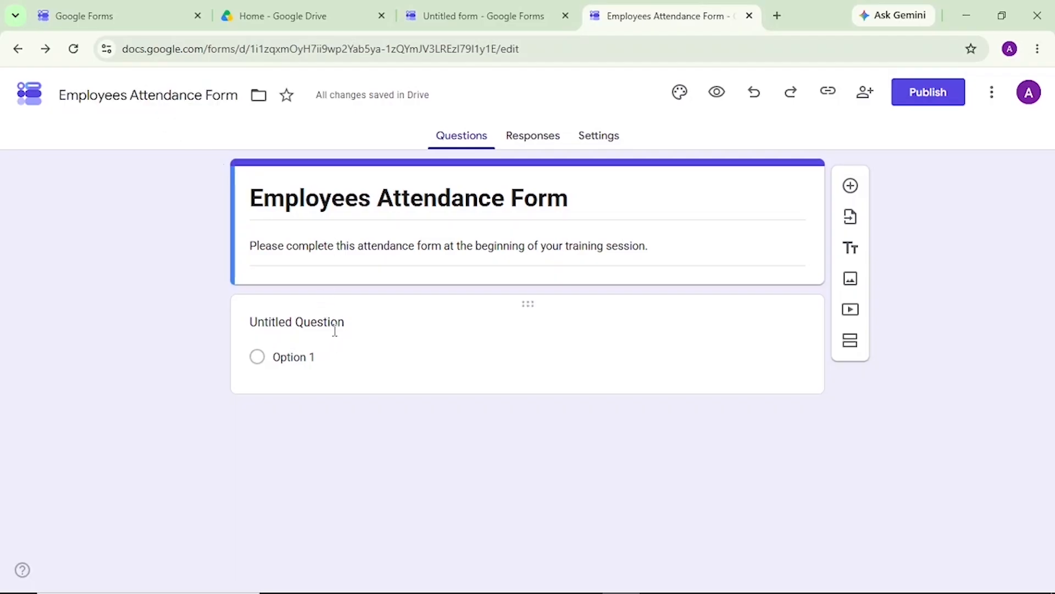
# Title the first question "Name" and review the available question types, keeping it as Short answer.
pyautogui.click(355, 324)
pyautogui.write('Name')
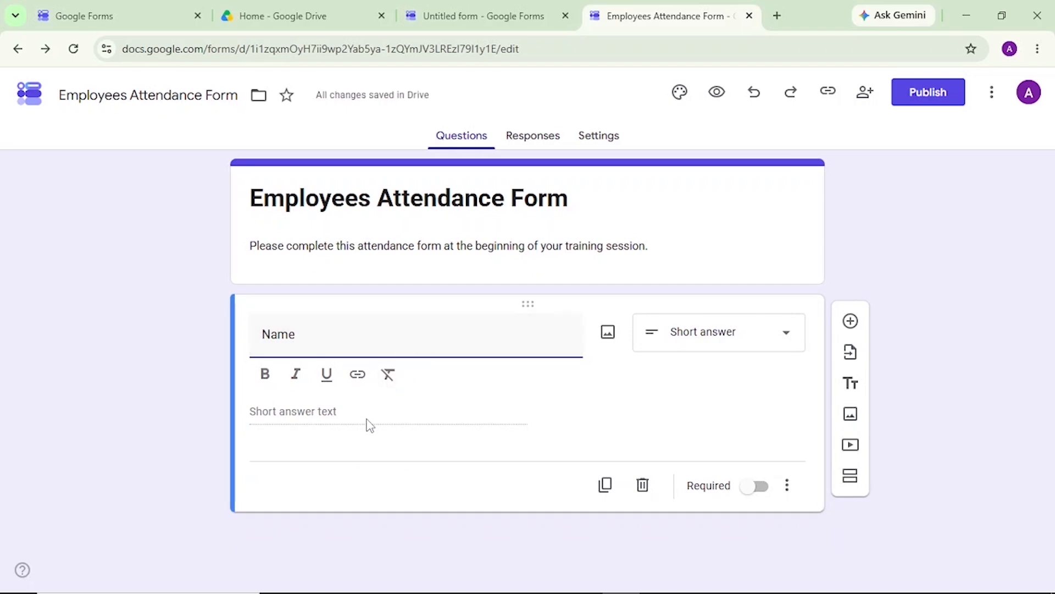
pyautogui.click(791, 340)
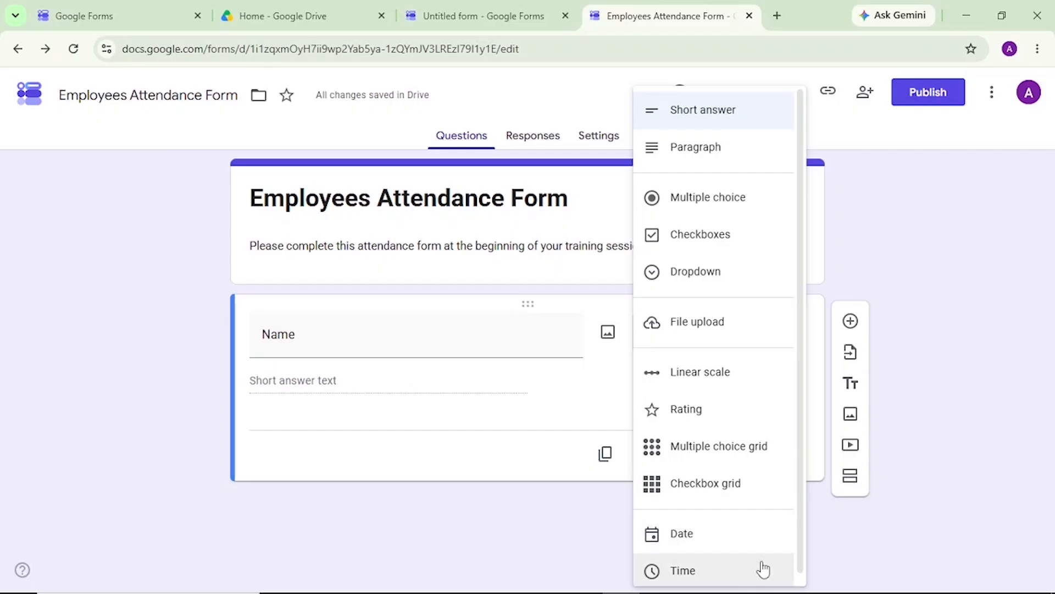
pyautogui.click(568, 524)
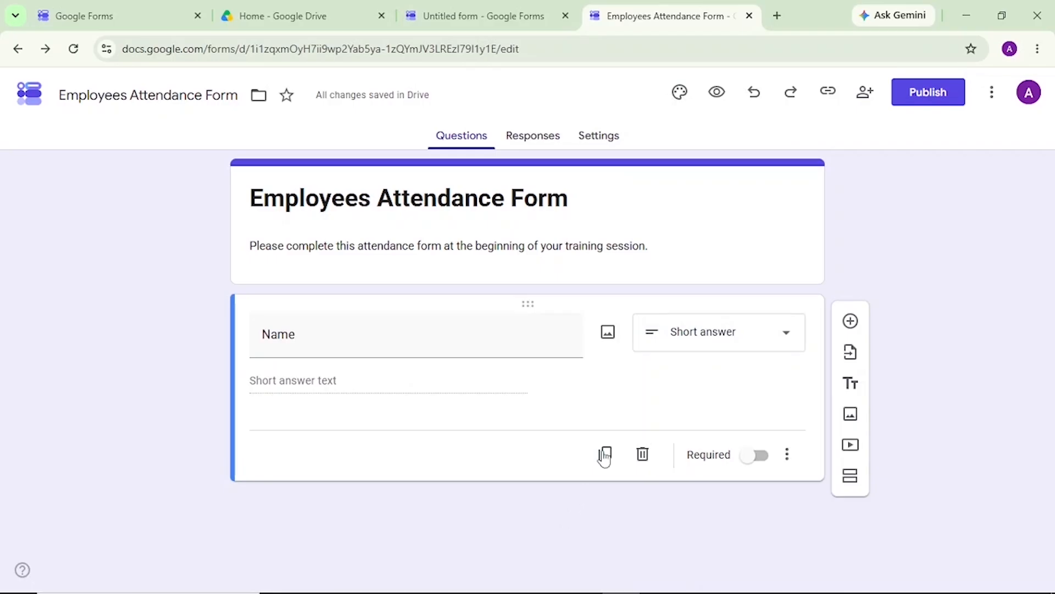
# Add a second question titled "Employee ID" with the Short answer type.
pyautogui.click(851, 322)
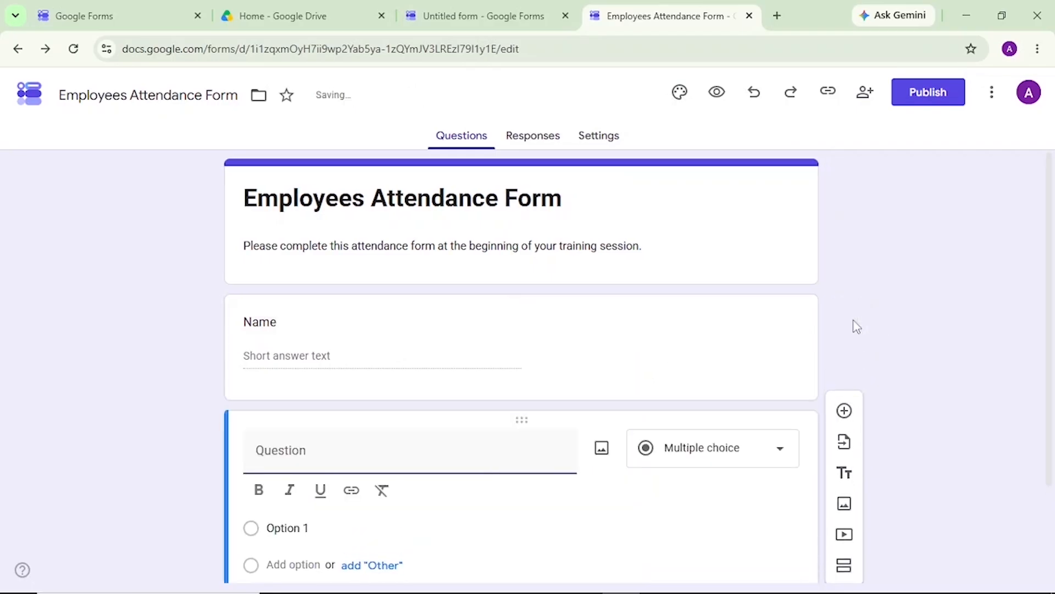
pyautogui.write('Employee ID')
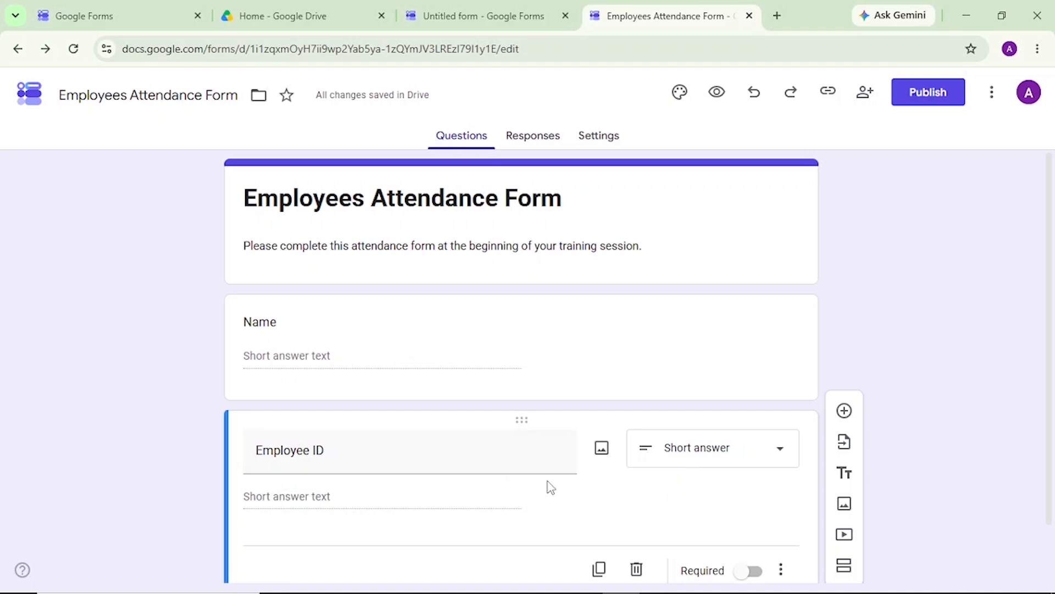
# Duplicate the Employee ID question, retitle the copy "Department" and change its type to Dropdown.
pyautogui.scroll(-2, 553, 489)
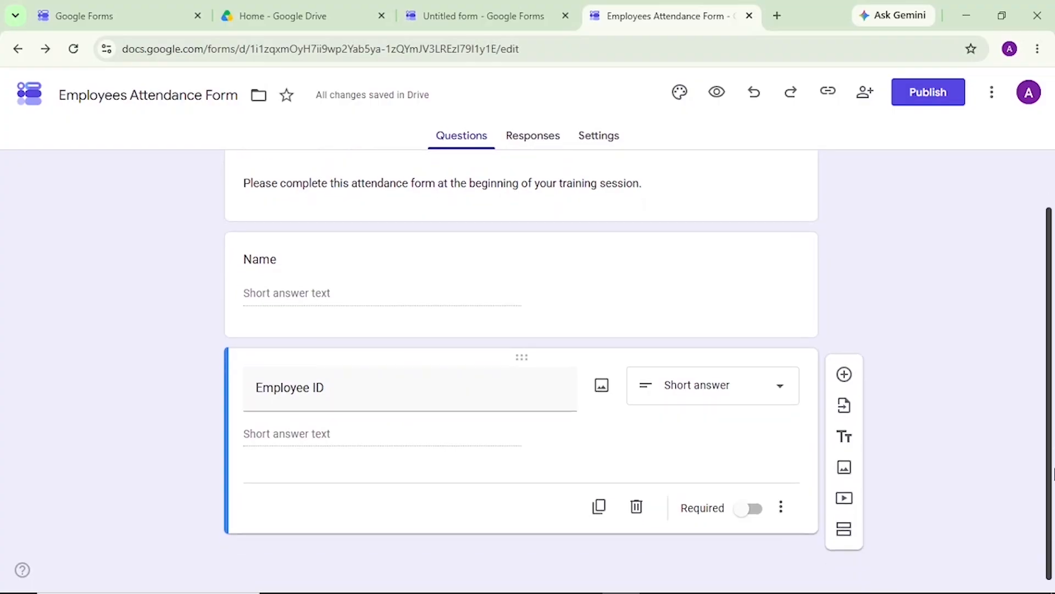
pyautogui.click(600, 506)
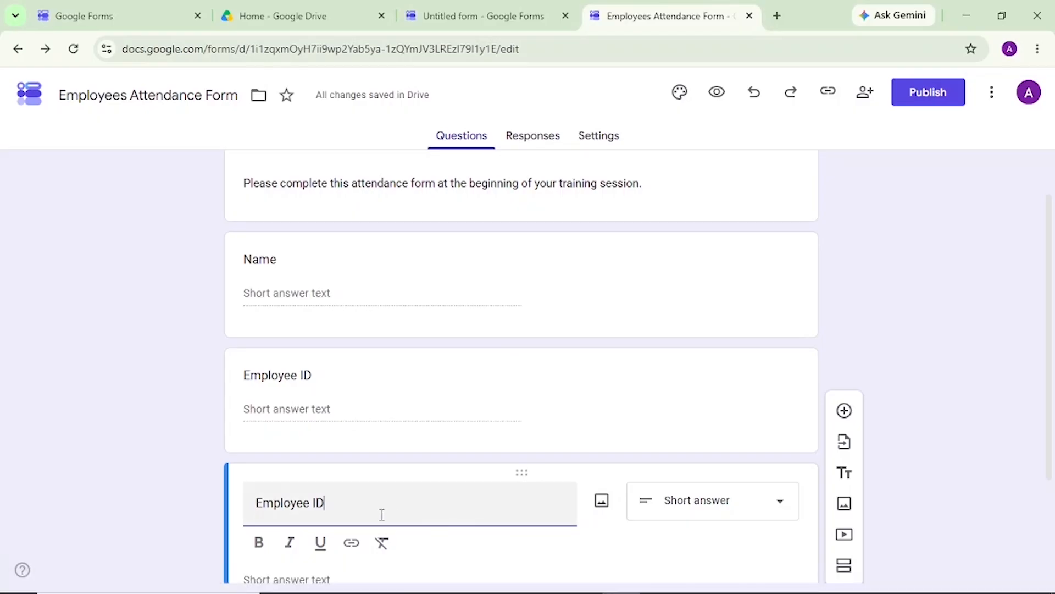
pyautogui.moveTo(382, 515); pyautogui.dragTo(235, 516)
pyautogui.write('Department')
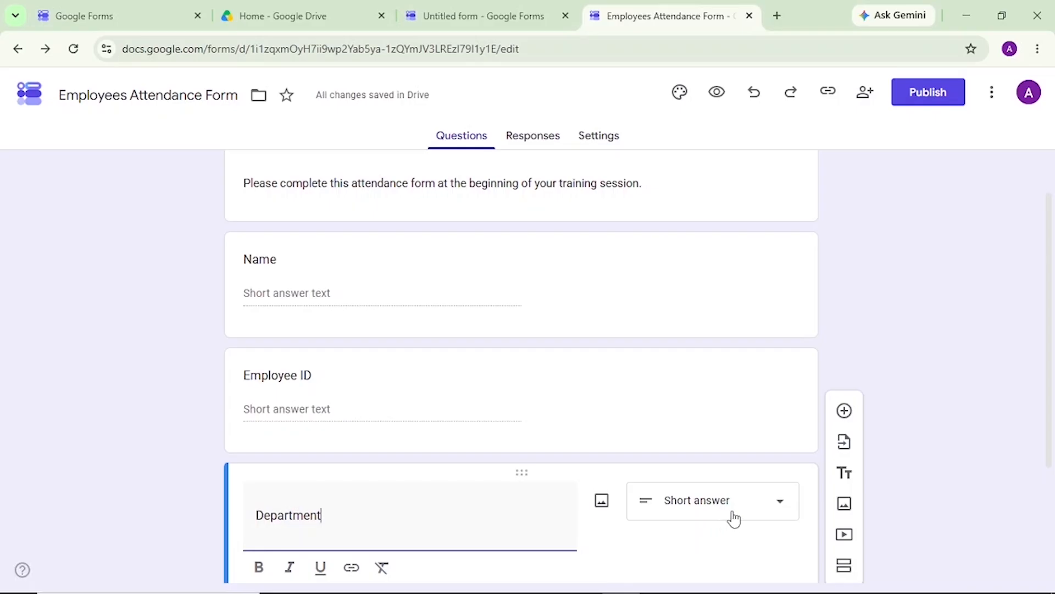
pyautogui.click(785, 508)
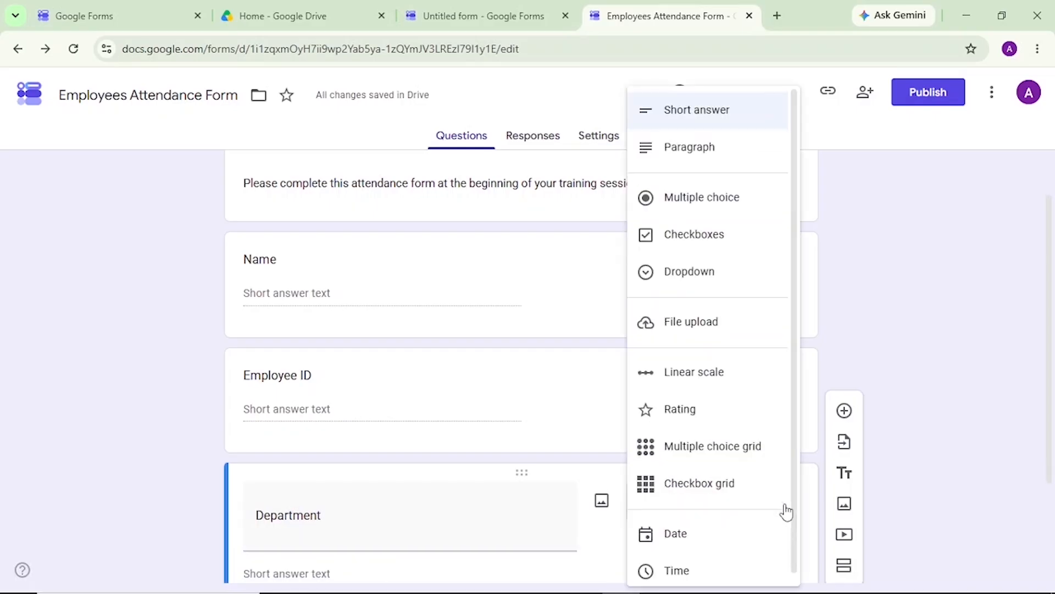
pyautogui.click(746, 281)
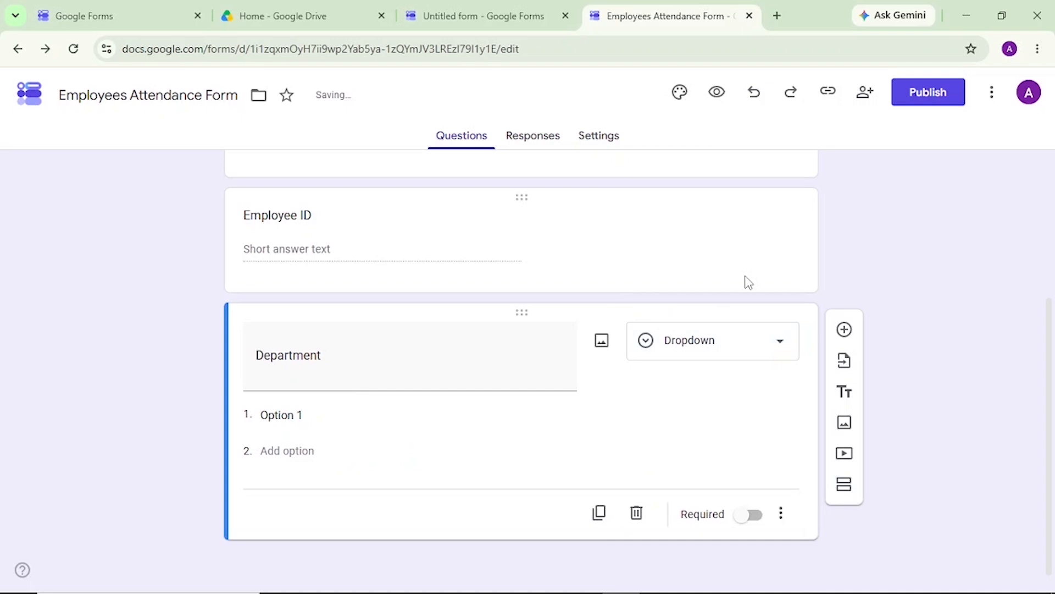
# Fill the Department dropdown with the options Human Resource, Finance, Administration, ICT and Marketing.
pyautogui.click(299, 416)
pyautogui.write('Human Res')
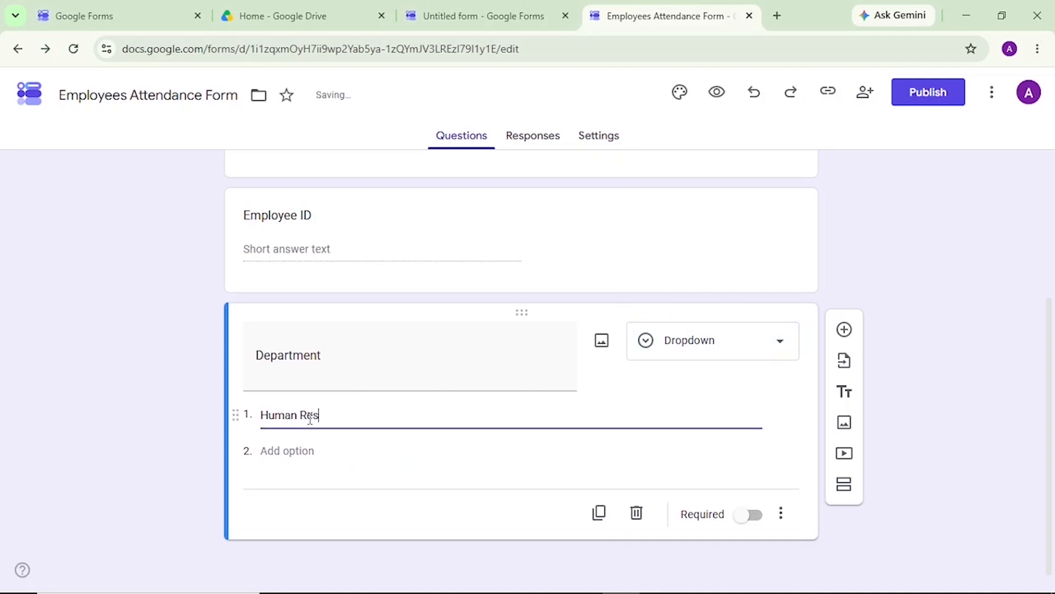
pyautogui.write('ource')
pyautogui.click(304, 449)
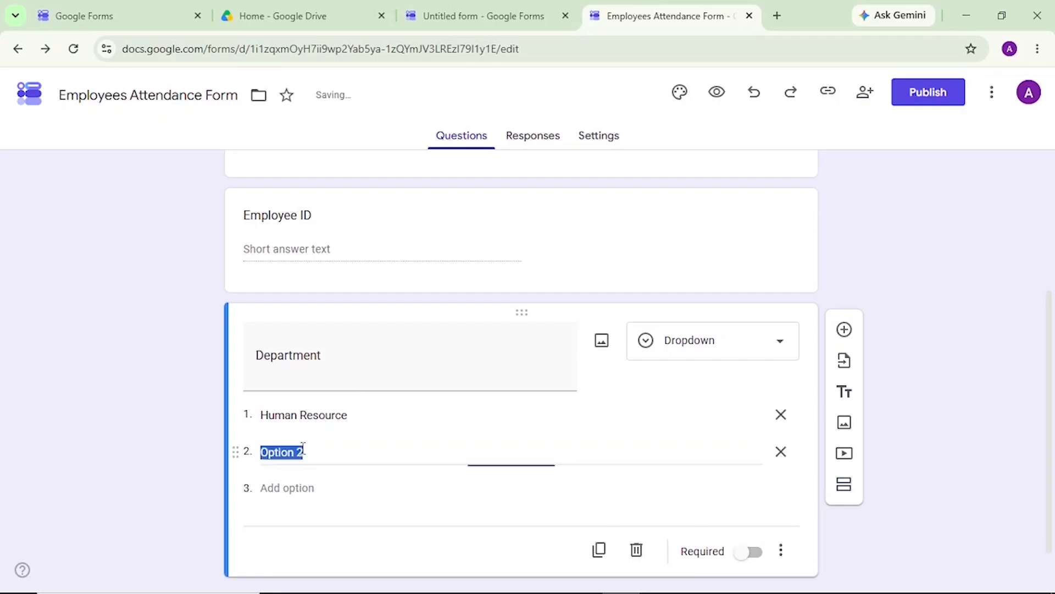
pyautogui.write('Finance')
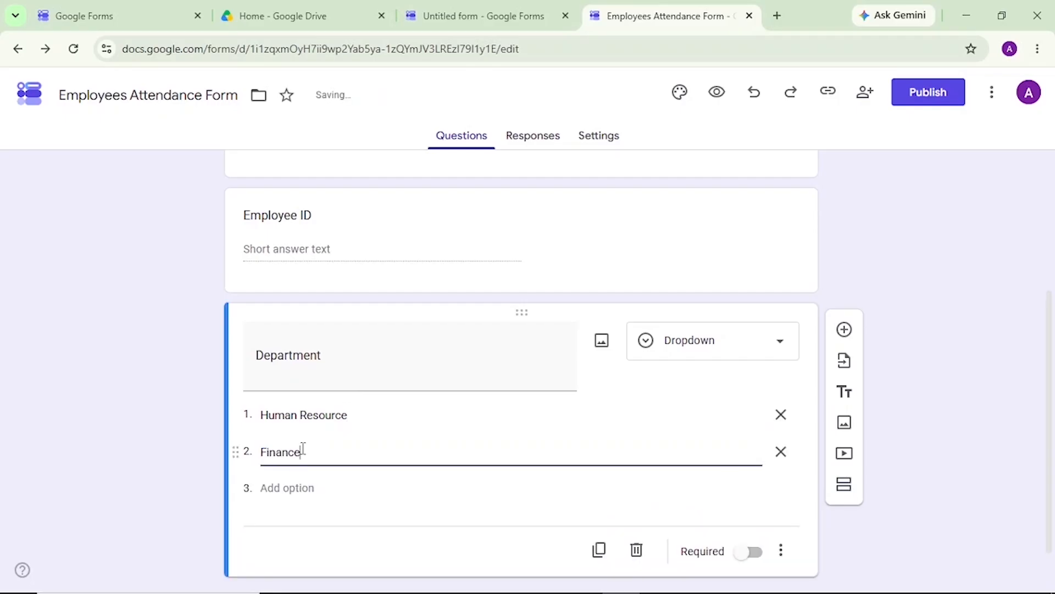
pyautogui.click(297, 488)
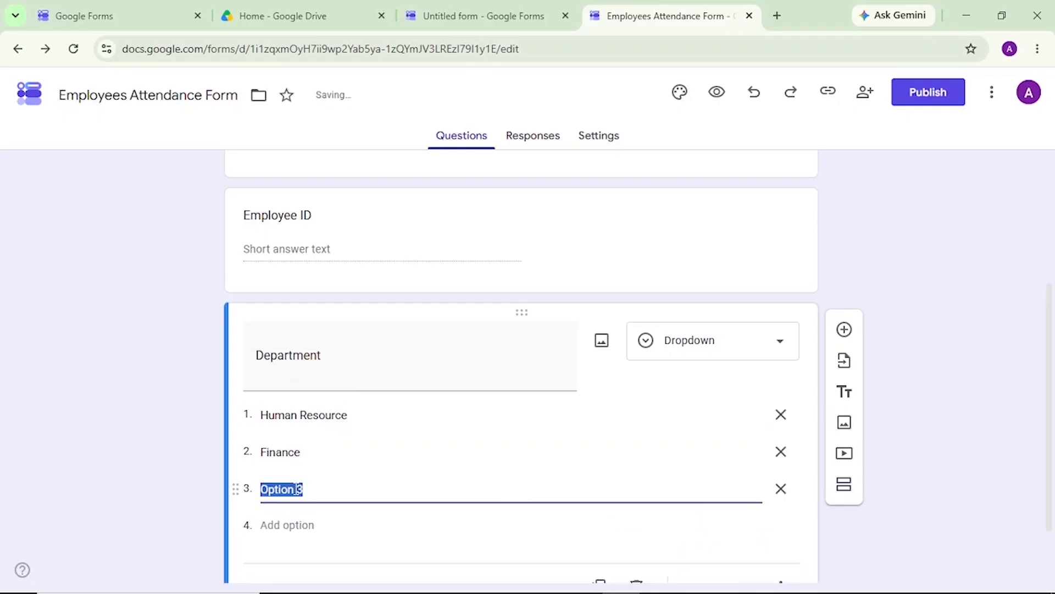
pyautogui.write('Administration')
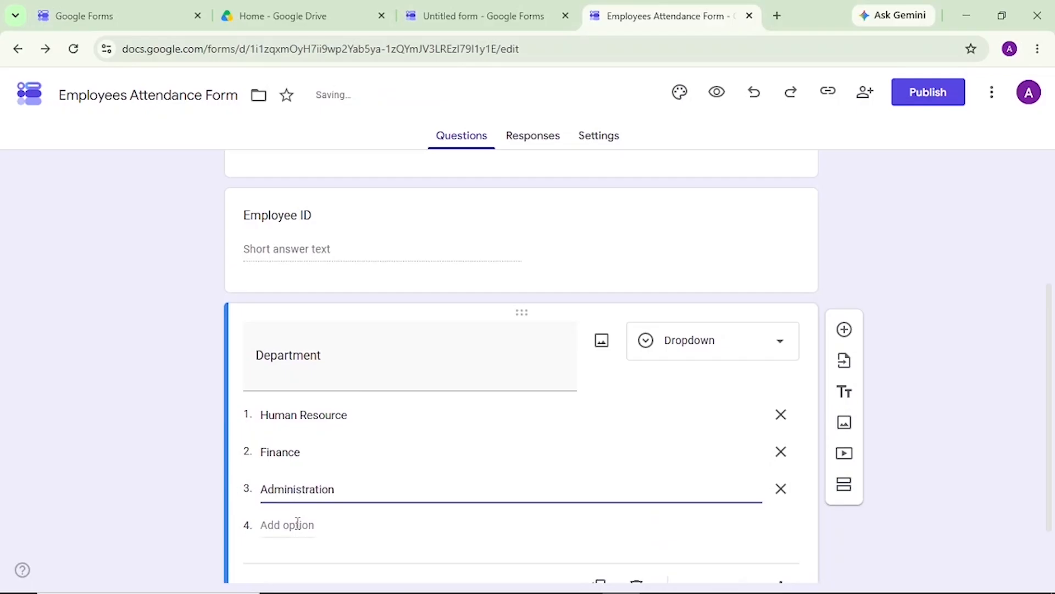
pyautogui.click(297, 525)
pyautogui.write('ICT')
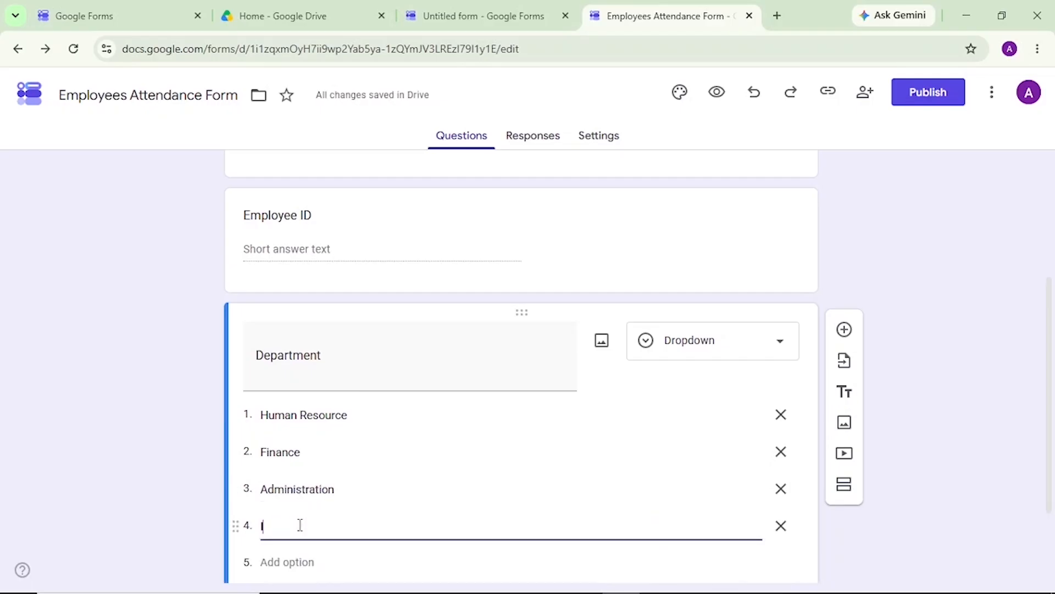
pyautogui.press('Return')
pyautogui.write('Marketing')
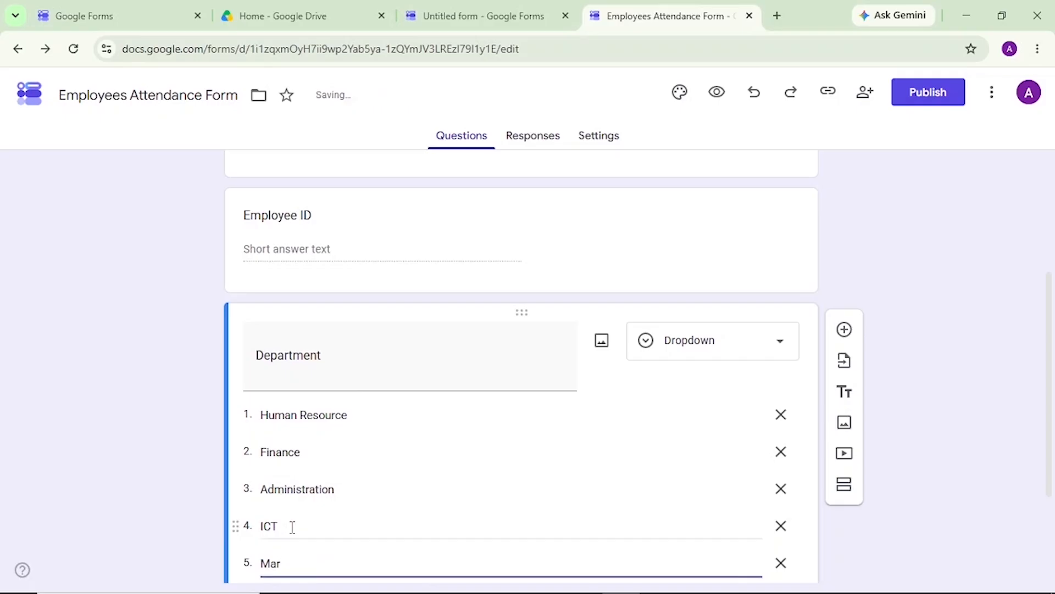
pyautogui.scroll(-3, 554, 447)
pyautogui.click(554, 447)
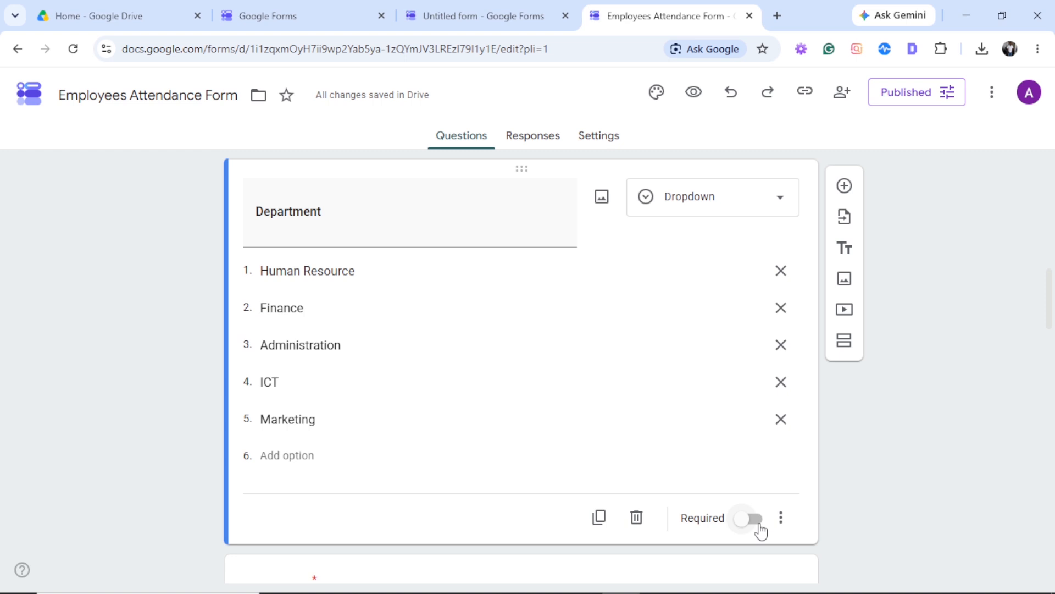
# Make the Department question required and delete the duplicate Department question below it.
pyautogui.click(756, 519)
pyautogui.moveTo(1051, 325); pyautogui.dragTo(1052, 363)
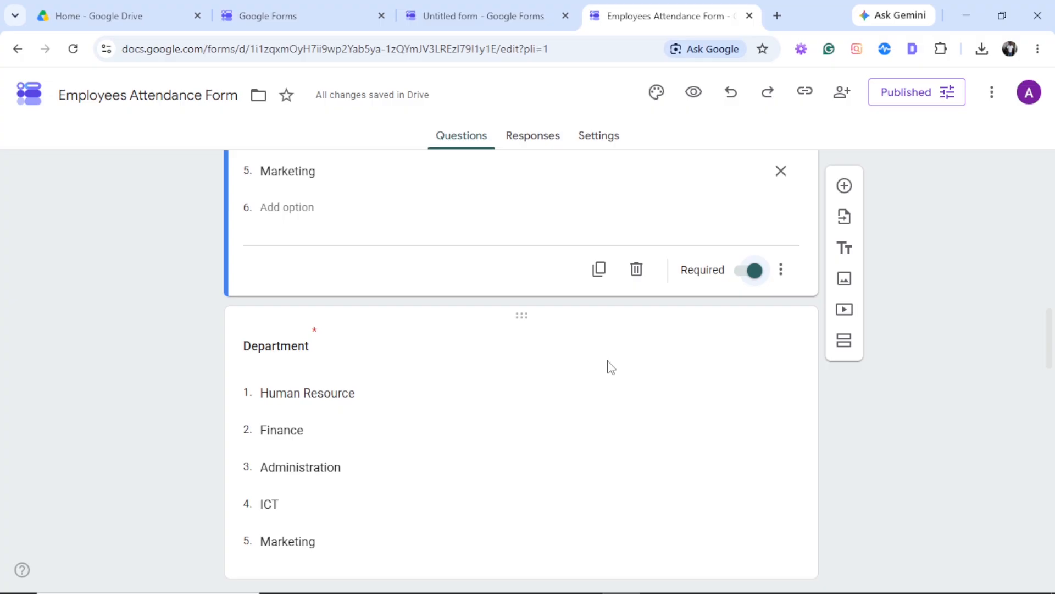
pyautogui.scroll(-1, 611, 367)
pyautogui.click(744, 473)
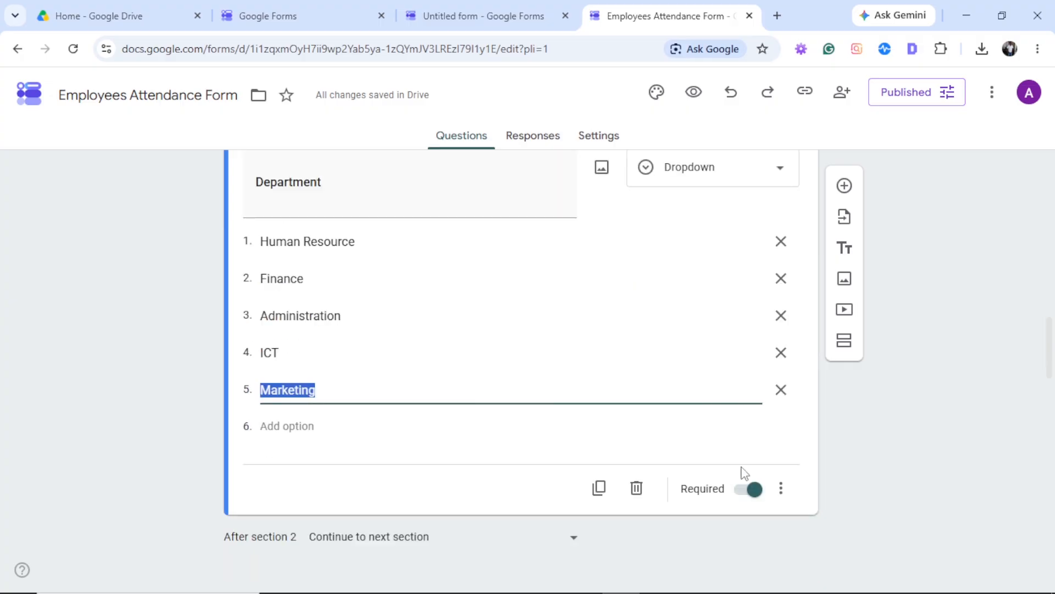
pyautogui.click(638, 492)
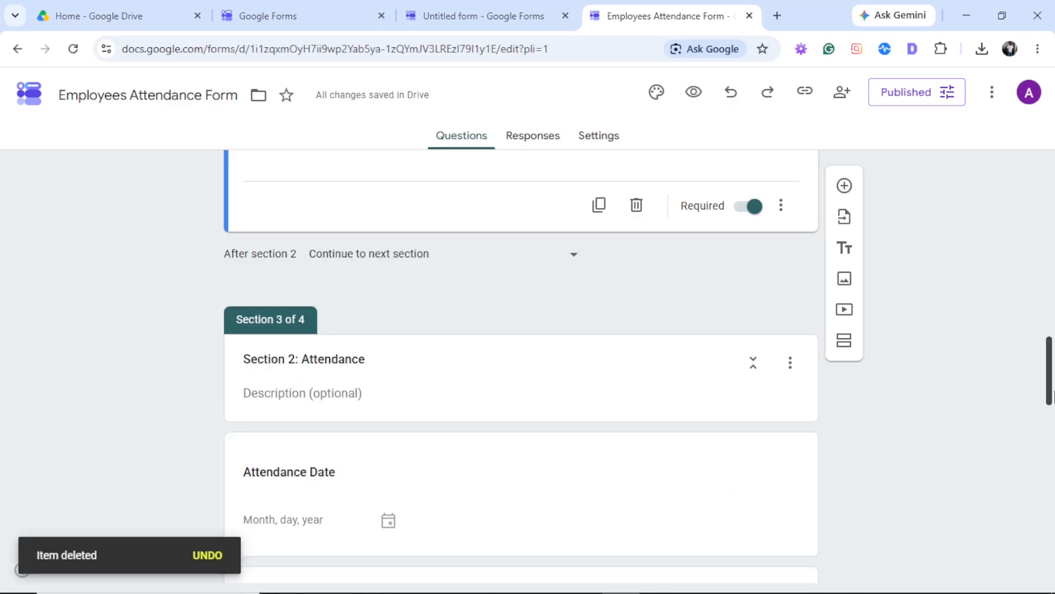
# Add a required question titled "Check-in Time" with the Time type below the question ending with the Half Day option.
pyautogui.scroll(-1, 1047, 374)
pyautogui.scroll(2, 1050, 382)
pyautogui.moveTo(1051, 385); pyautogui.dragTo(1051, 340)
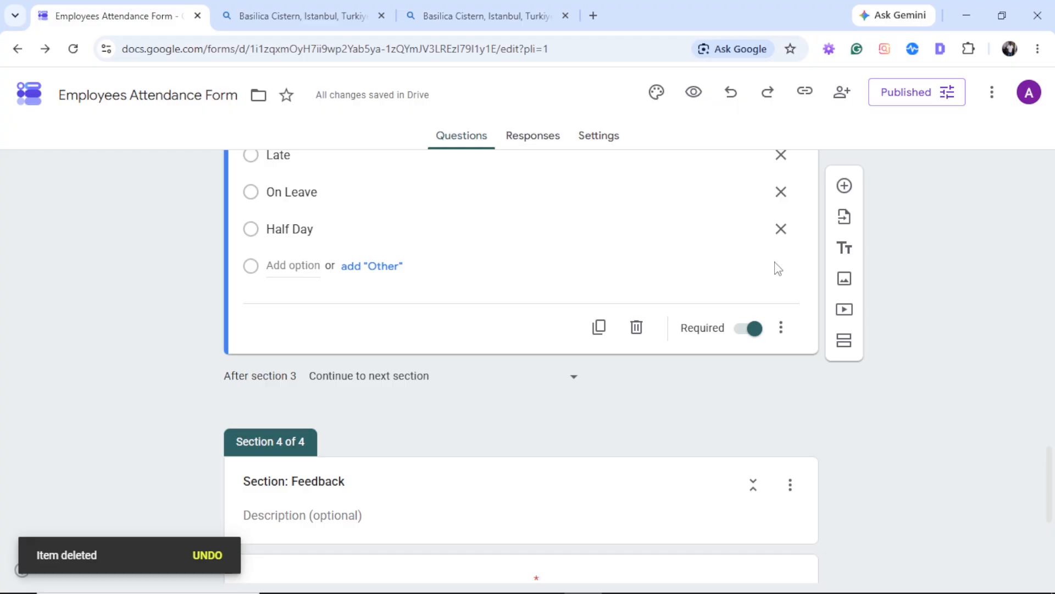
pyautogui.click(844, 187)
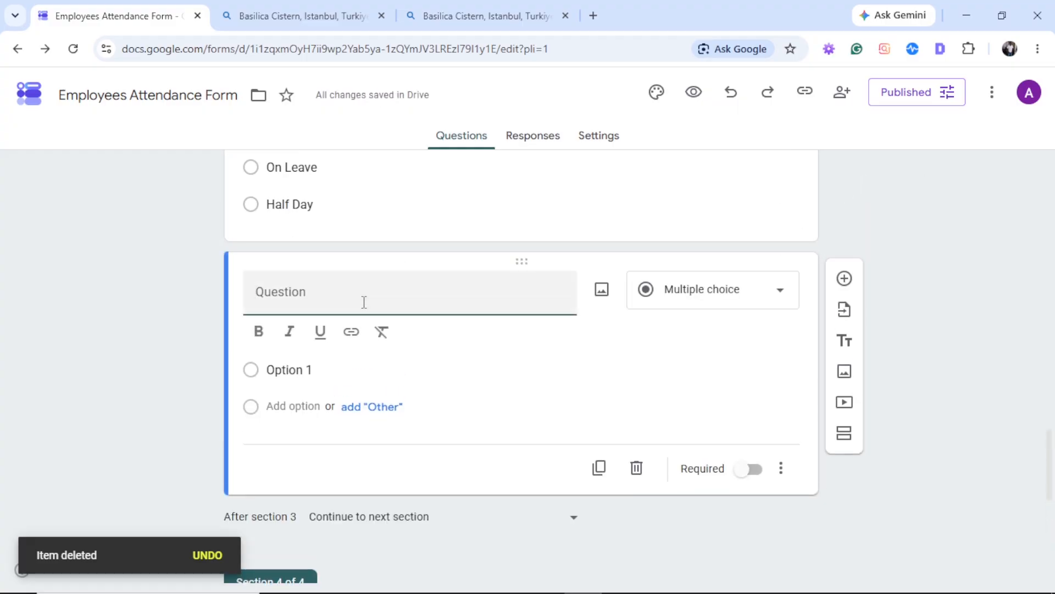
pyautogui.write('Check')
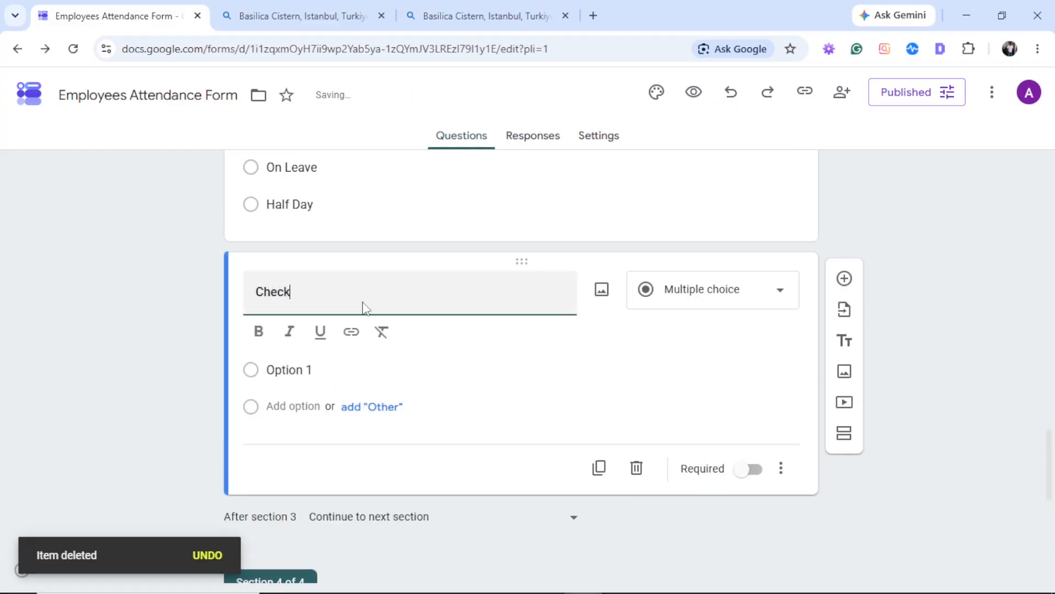
pyautogui.write('-in Time')
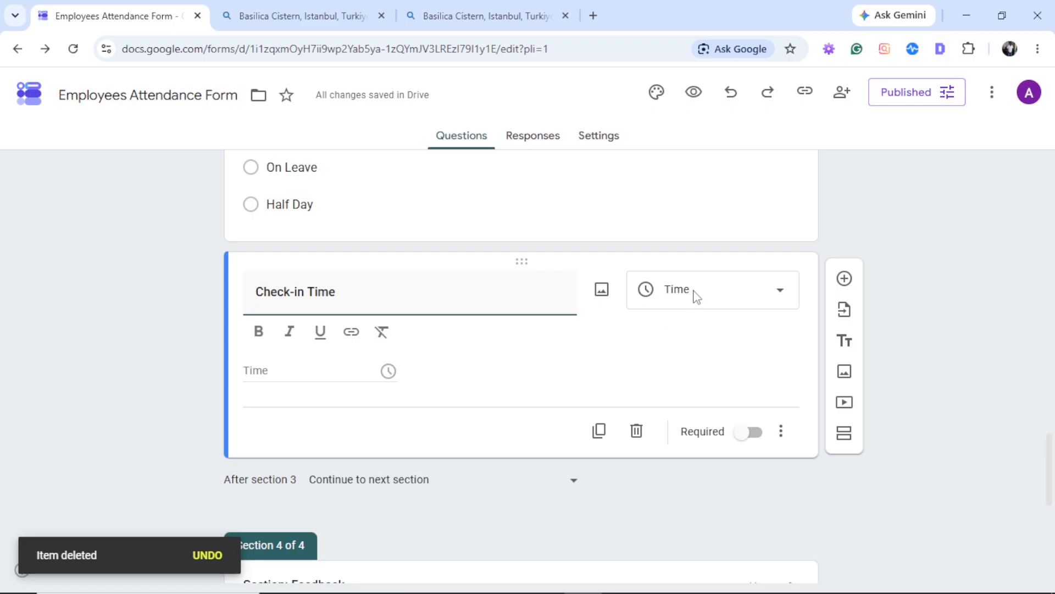
pyautogui.click(749, 432)
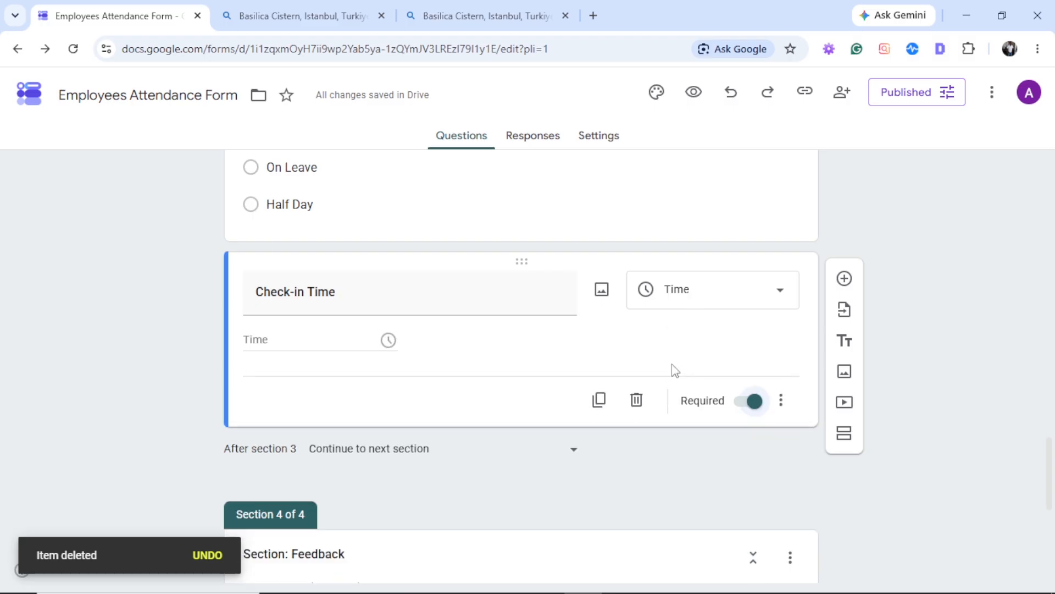
# Duplicate the Check-in Time question and retitle the copy "Check-out Time".
pyautogui.click(599, 399)
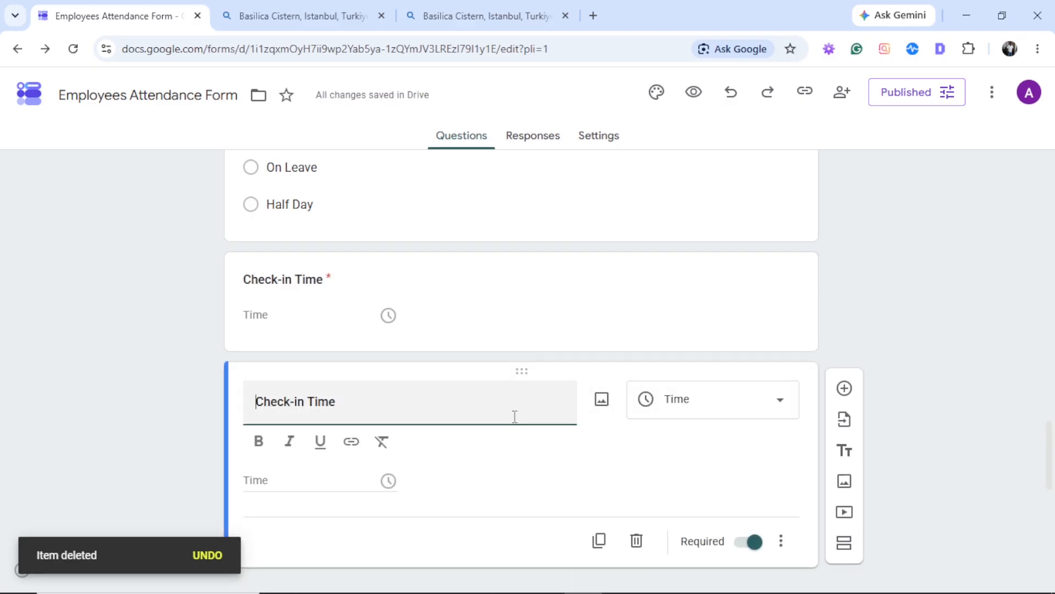
pyautogui.click(306, 402)
pyautogui.press('BackSpace')
pyautogui.press('BackSpace')
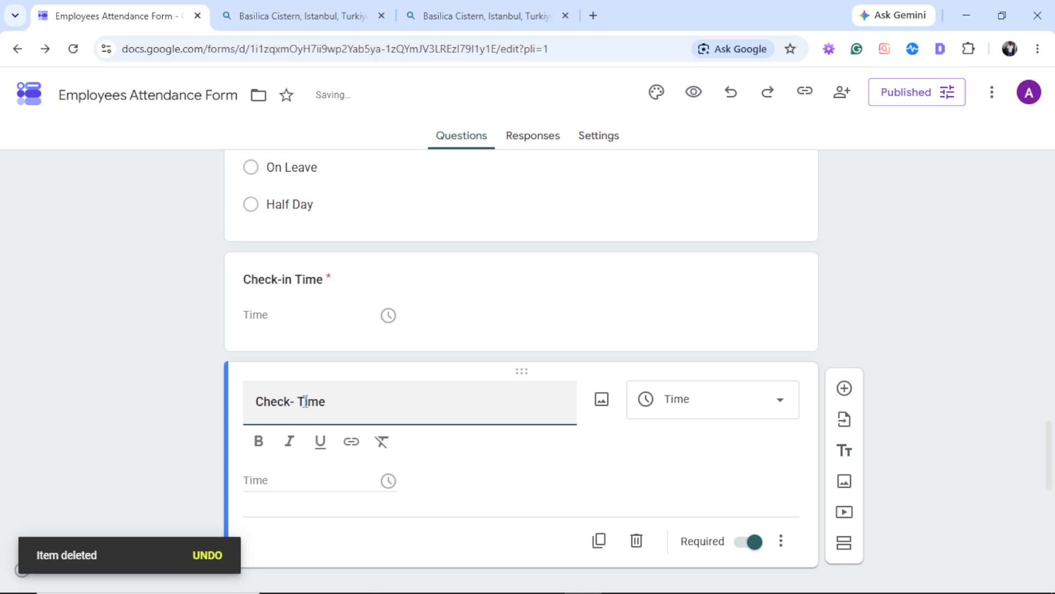
pyautogui.write('out')
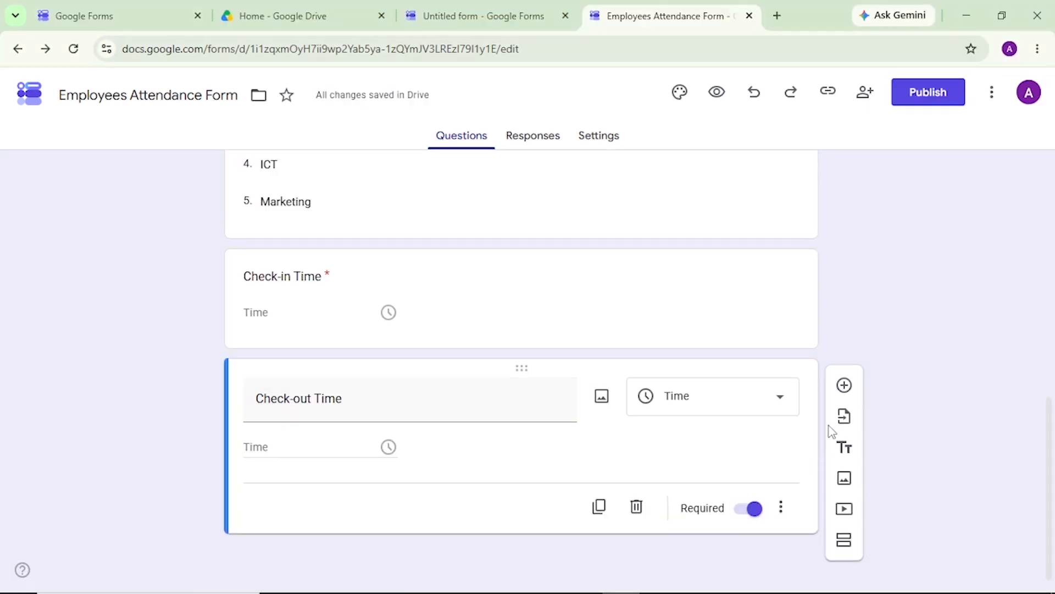
# Add a question titled "Attendance Date" with the Date type below Check-out Time.
pyautogui.click(844, 387)
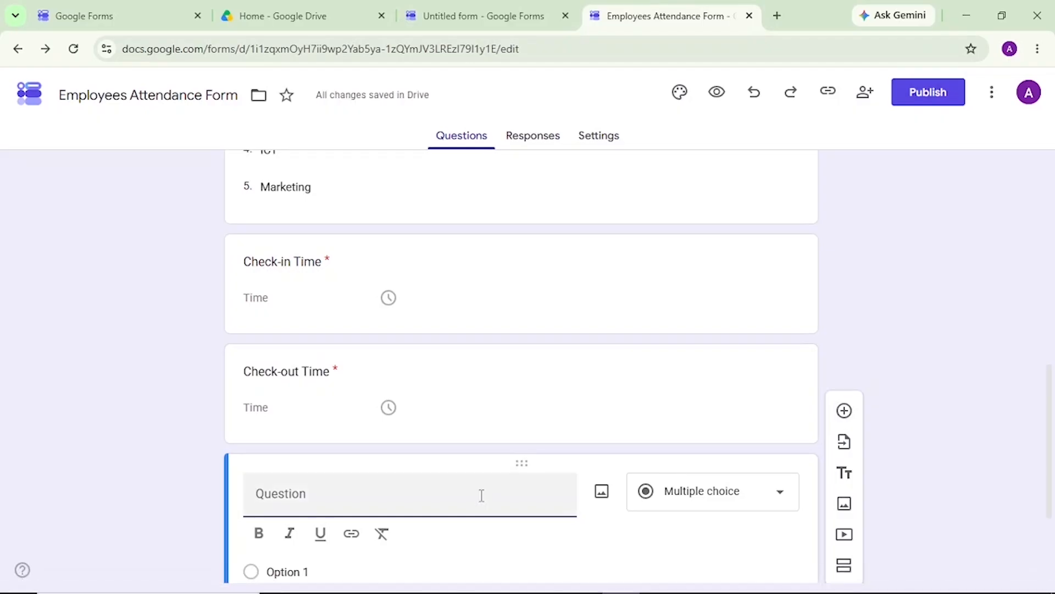
pyautogui.write('Attendance Date')
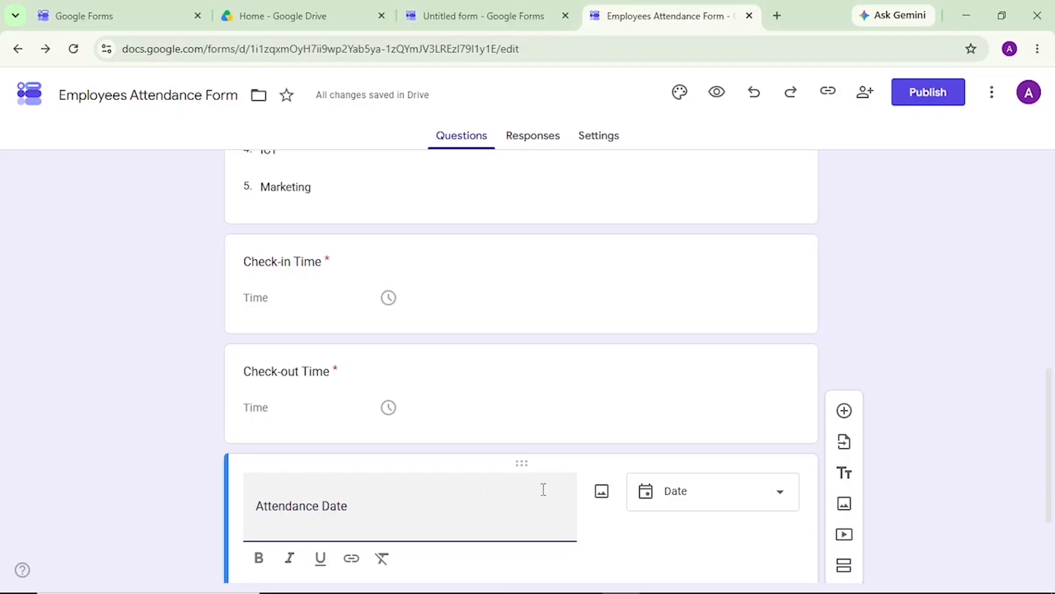
pyautogui.scroll(-1, 1051, 458)
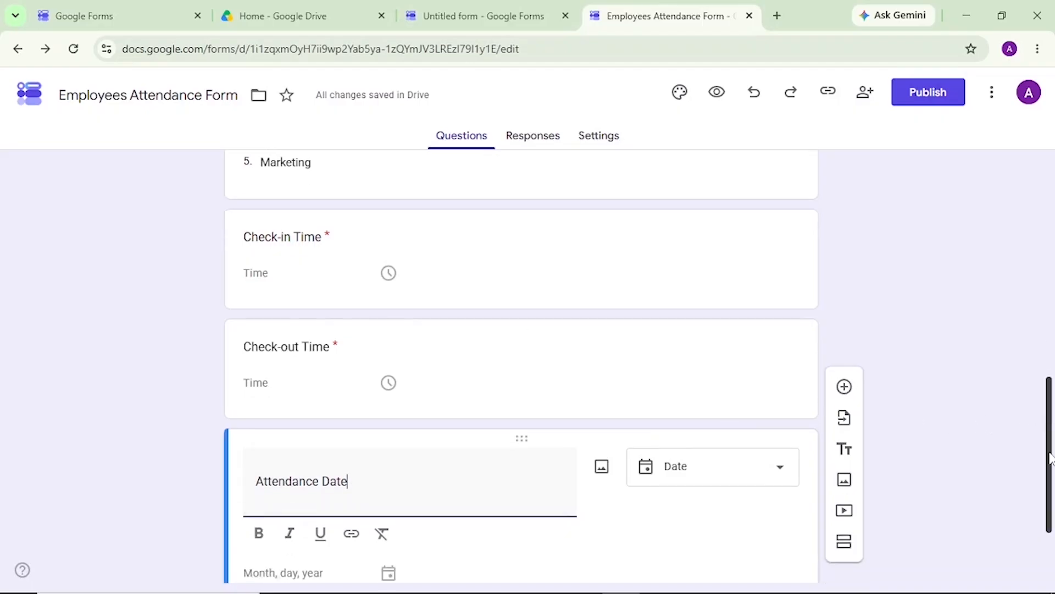
pyautogui.scroll(-2, 1050, 458)
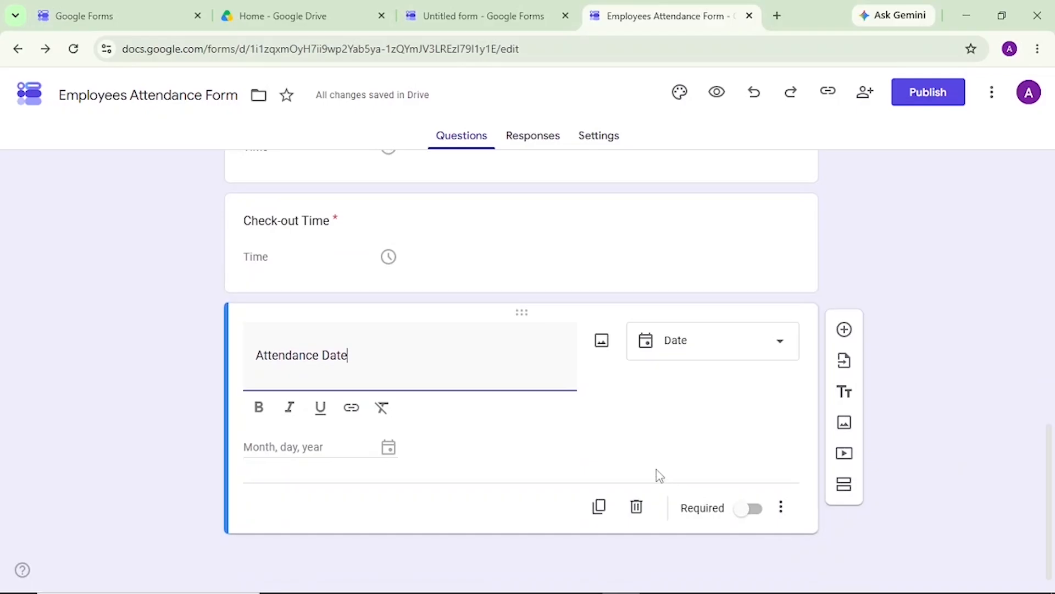
# Duplicate the Attendance Date question, retitle the copy "Attendance Status" and change its type to Multiple choice.
pyautogui.click(599, 507)
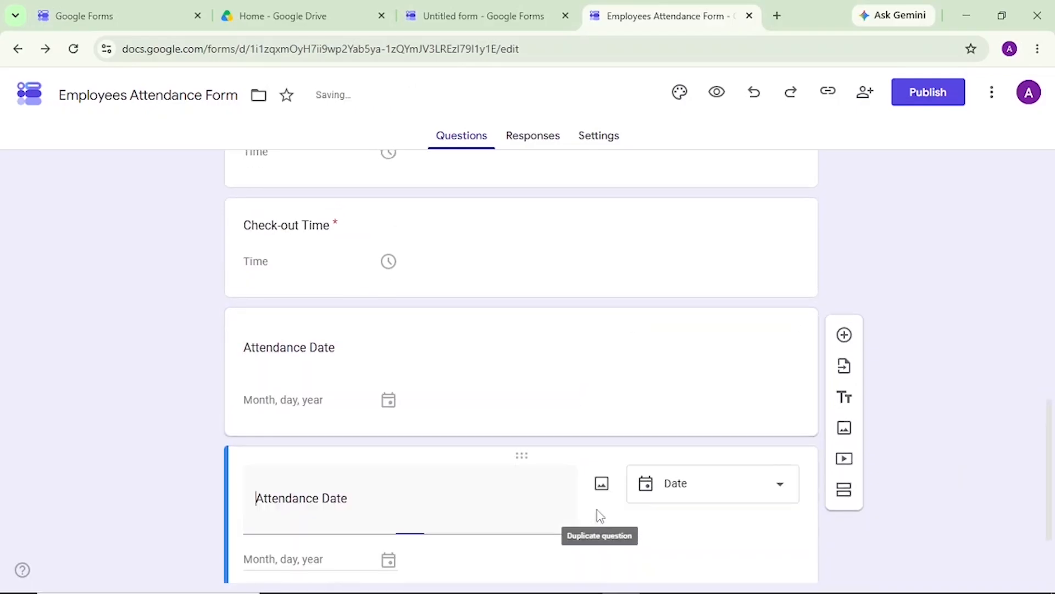
pyautogui.click(376, 503)
pyautogui.press('BackSpace')
pyautogui.press('BackSpace')
pyautogui.press('BackSpace')
pyautogui.press('BackSpace')
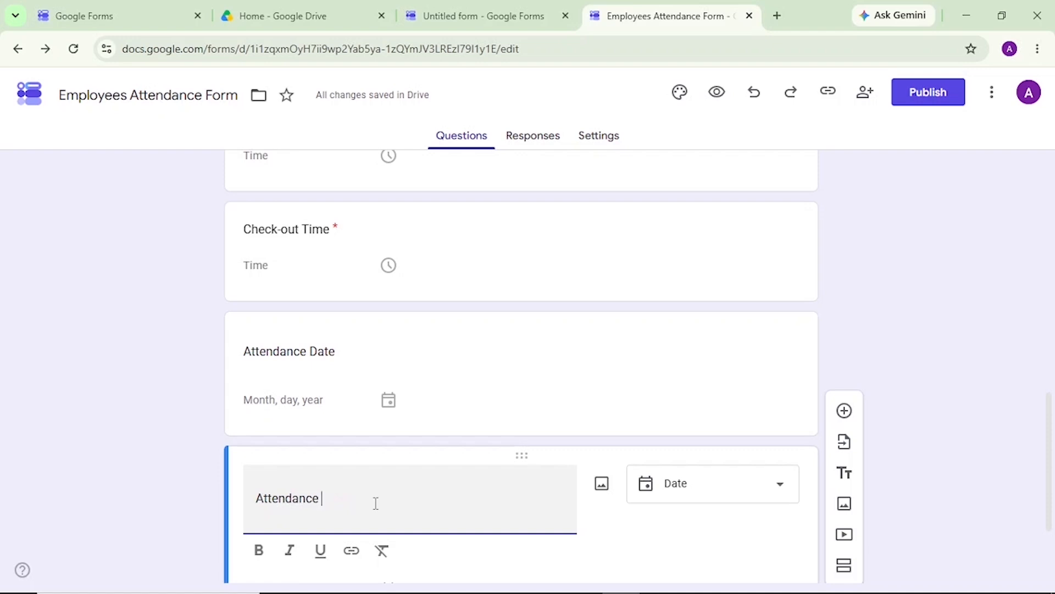
pyautogui.write('Statu')
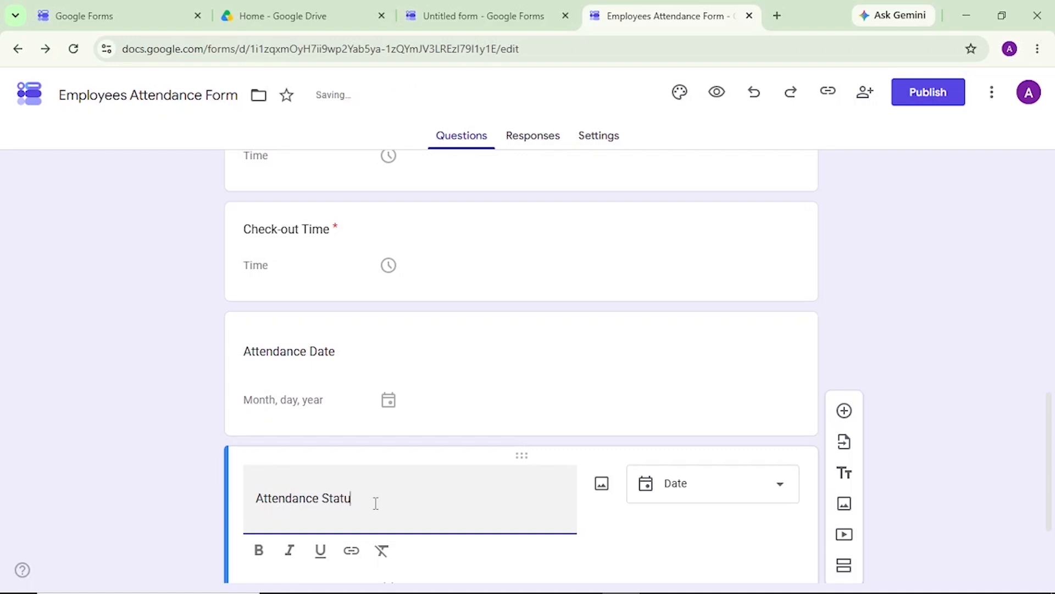
pyautogui.write('s')
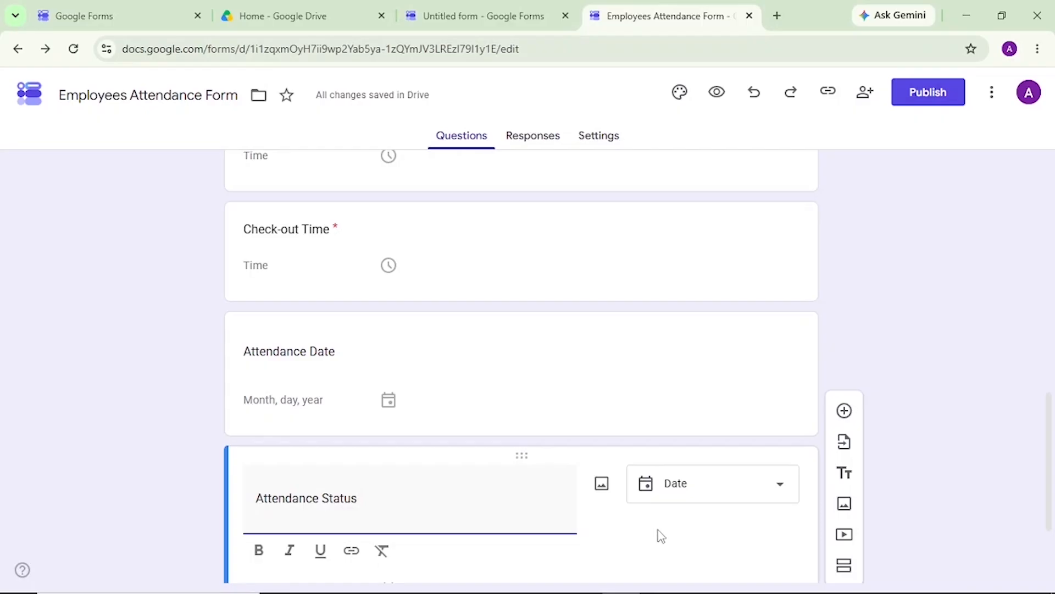
pyautogui.click(780, 485)
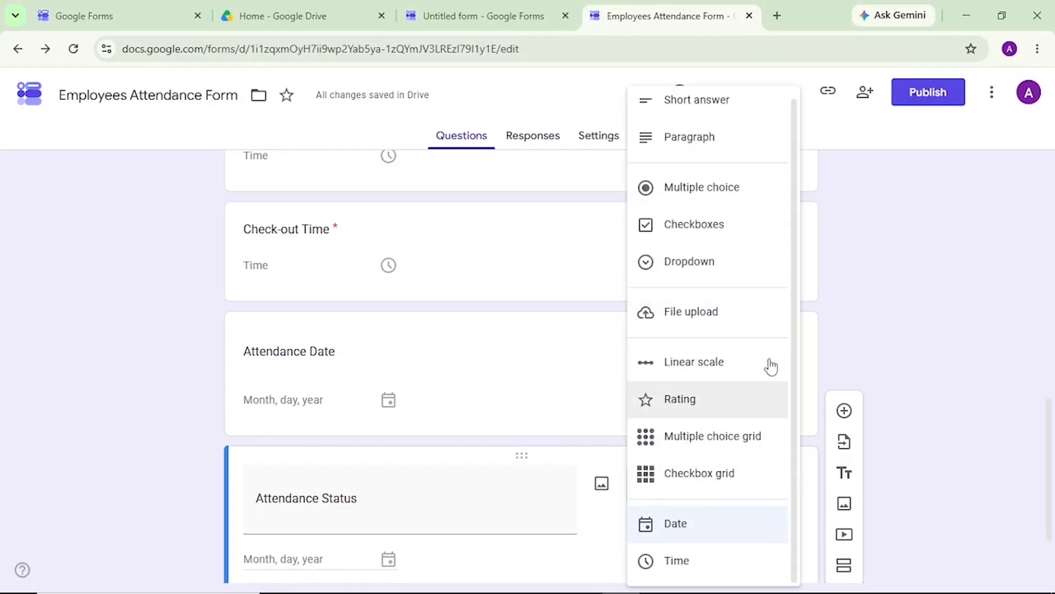
pyautogui.click(763, 194)
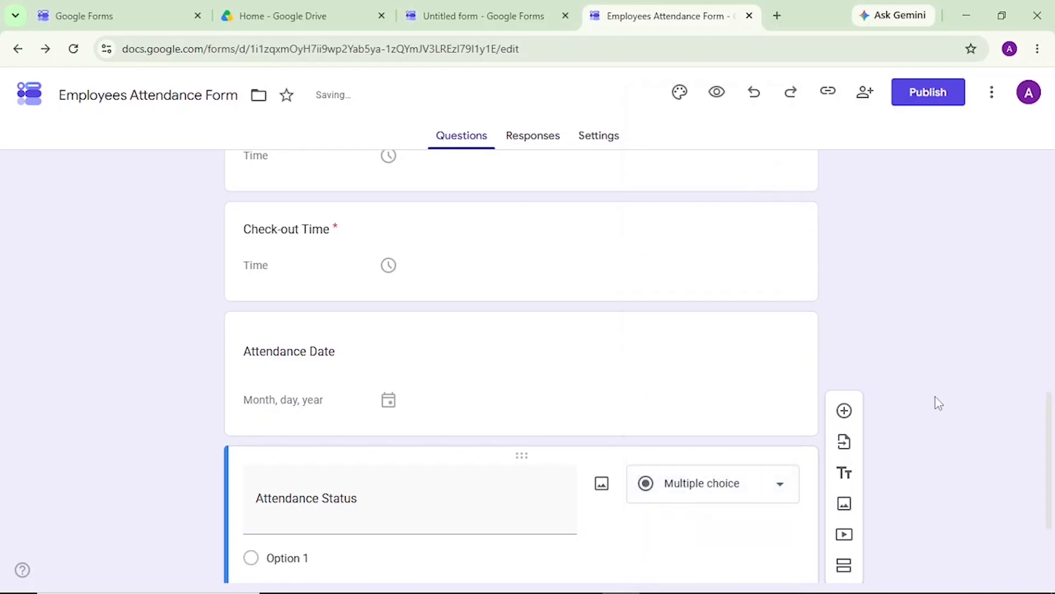
pyautogui.moveTo(1047, 465); pyautogui.dragTo(1050, 516)
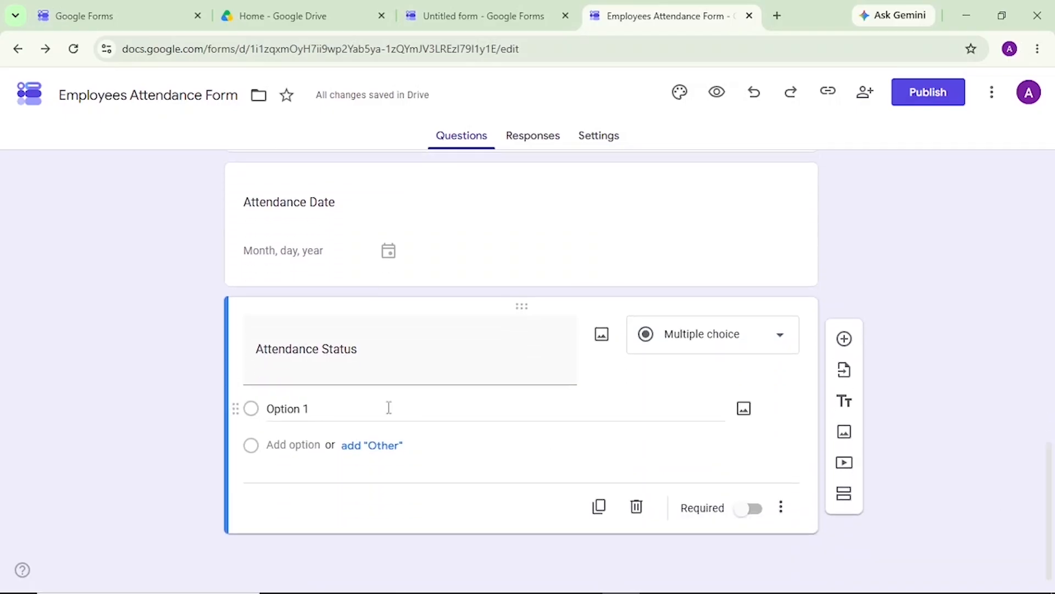
# Give the Attendance Status question the options Present, Absent, Late, On Leave and Half Day.
pyautogui.click(318, 407)
pyautogui.write('Present')
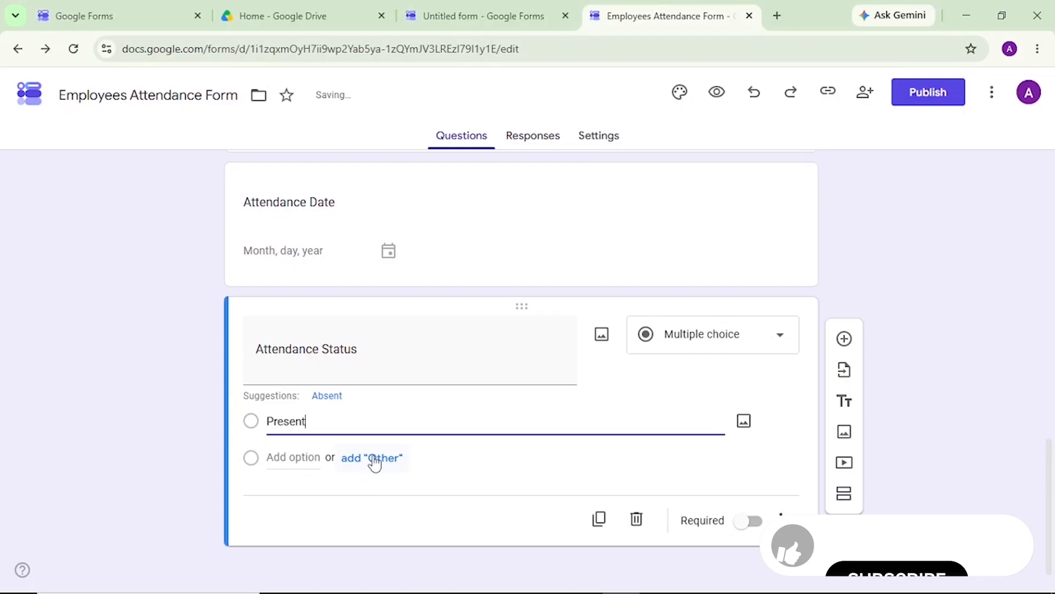
pyautogui.click(323, 458)
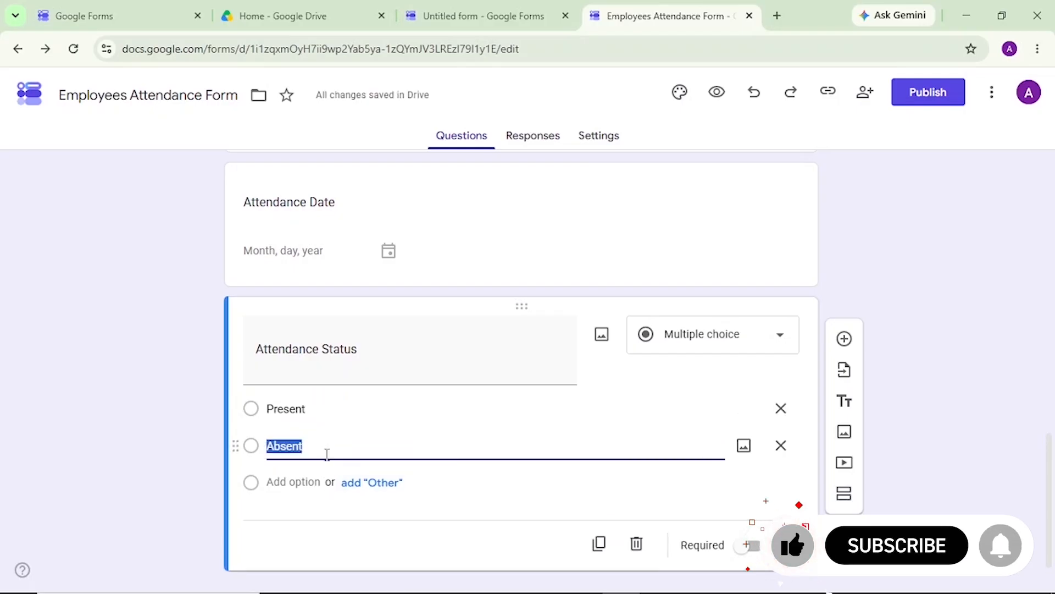
pyautogui.press('Return')
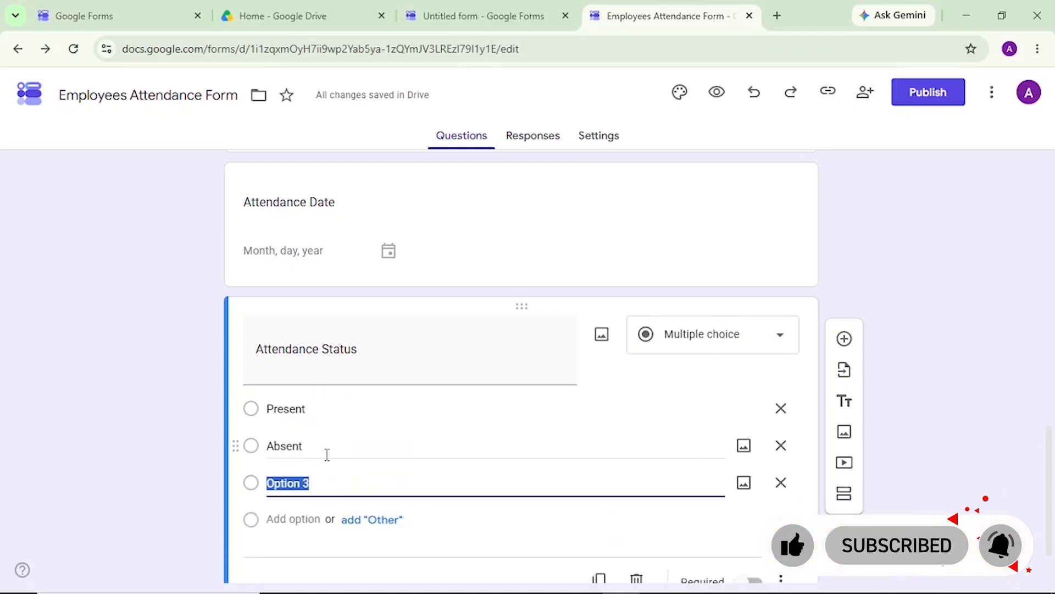
pyautogui.write('Late')
pyautogui.press('Return')
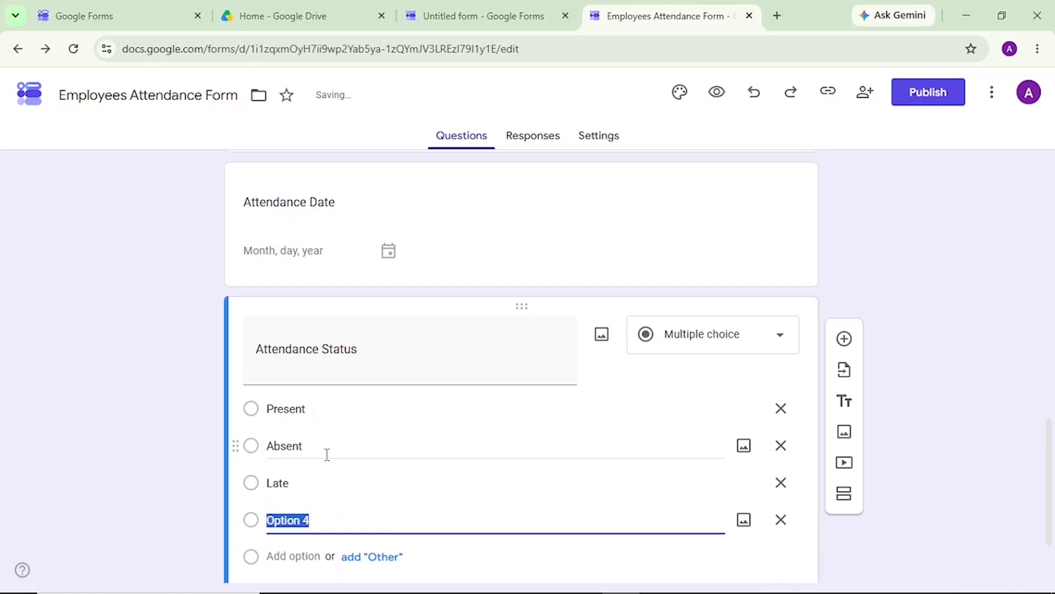
pyautogui.write('On Leave')
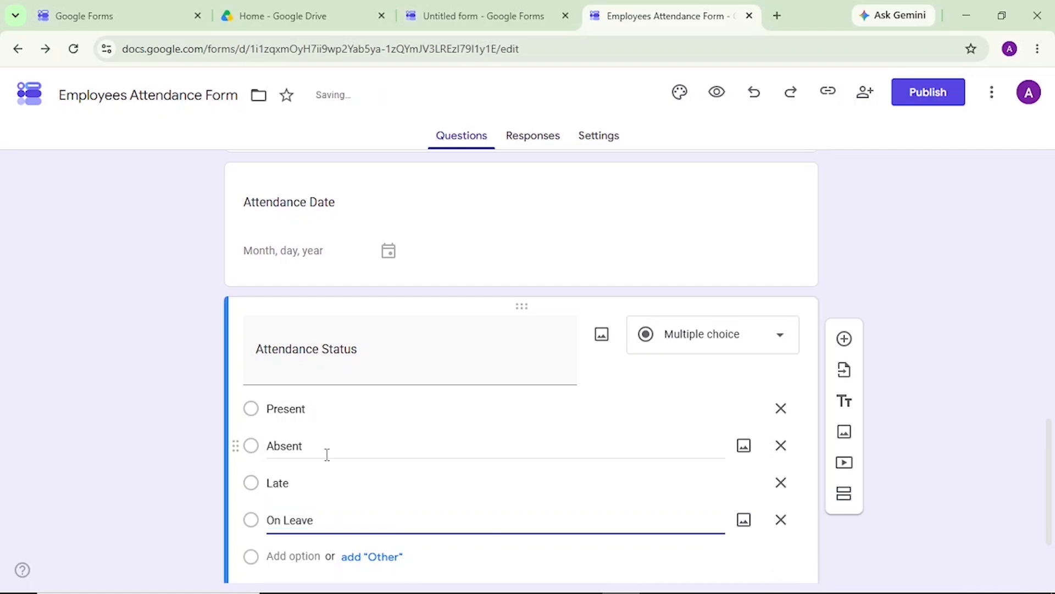
pyautogui.press('Return')
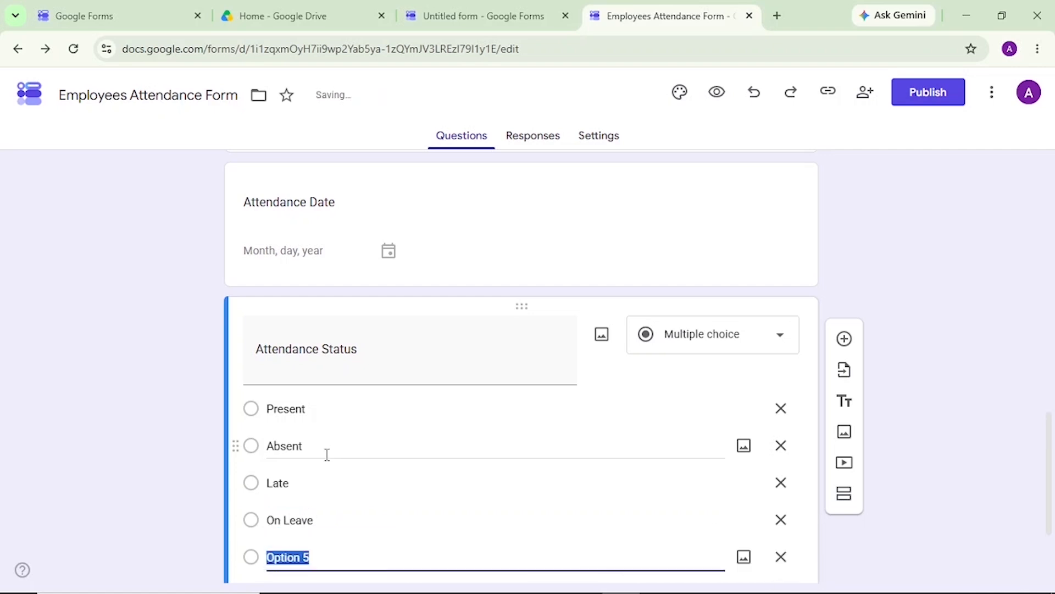
pyautogui.write('Half')
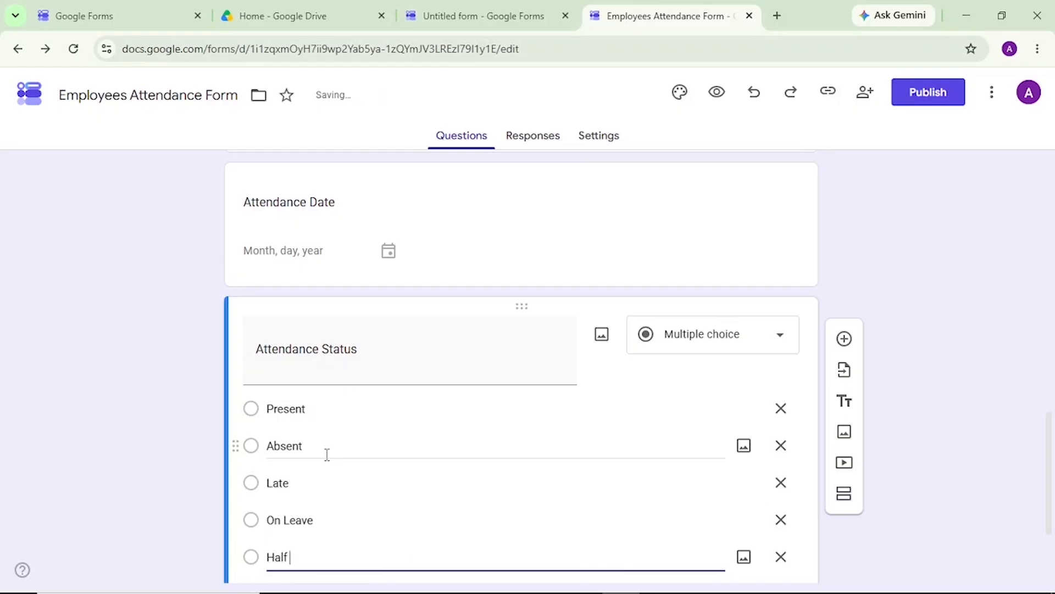
pyautogui.write(' Day')
# Add a section after the Attendance Date question and title it "Section 2: Attendance".
pyautogui.scroll(2, 317, 285)
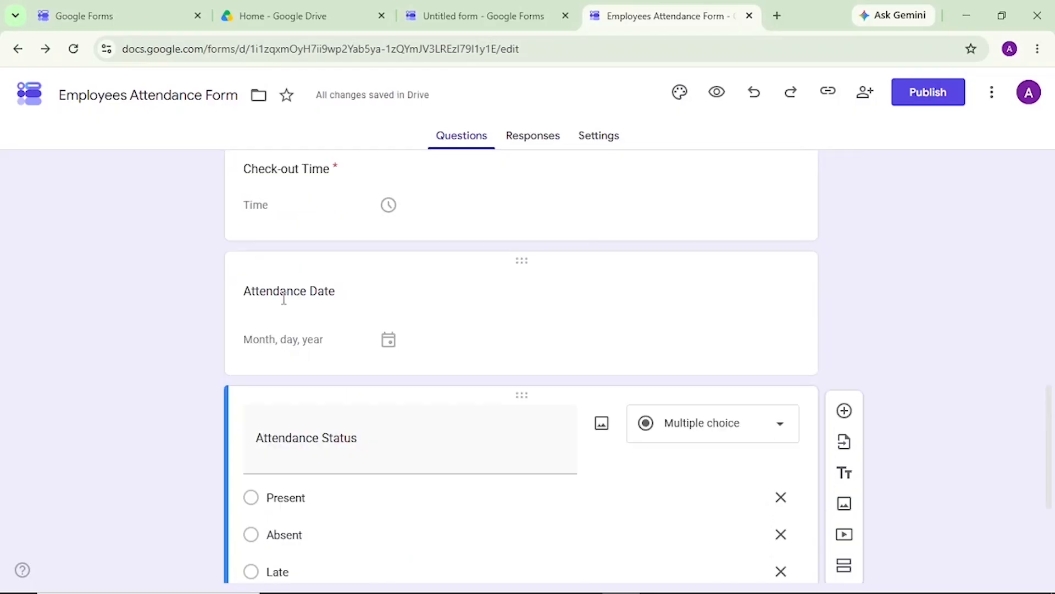
pyautogui.click(282, 260)
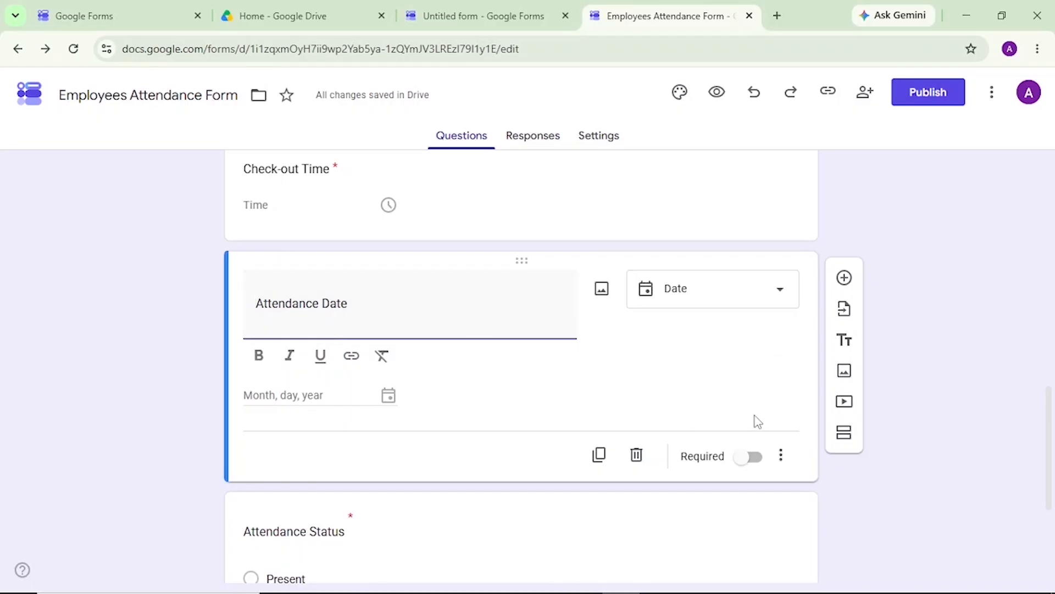
pyautogui.click(845, 435)
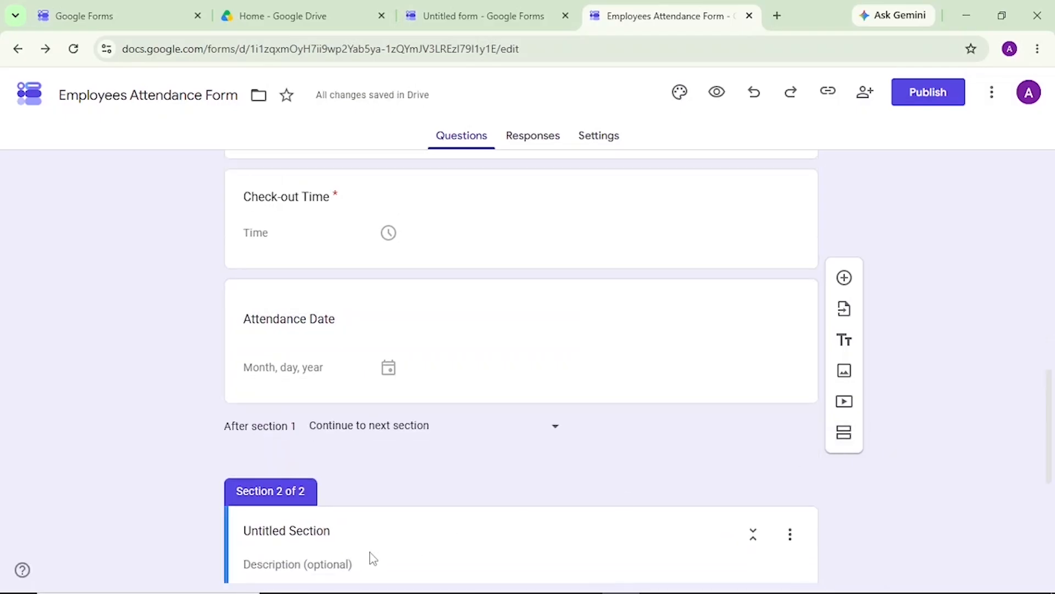
pyautogui.click(332, 530)
pyautogui.write('Sec')
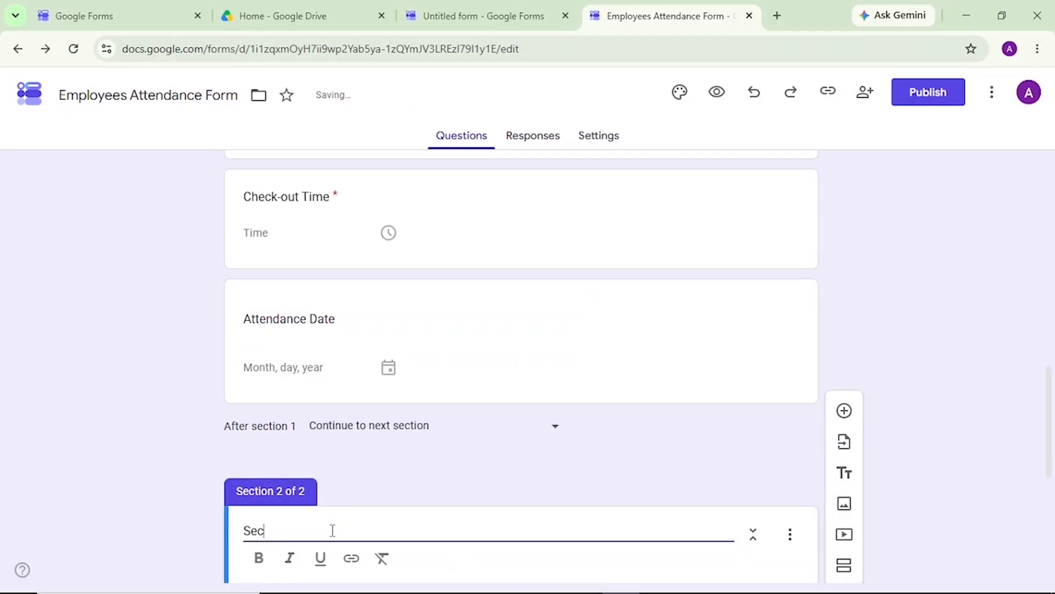
pyautogui.write('tion 2: Attendance')
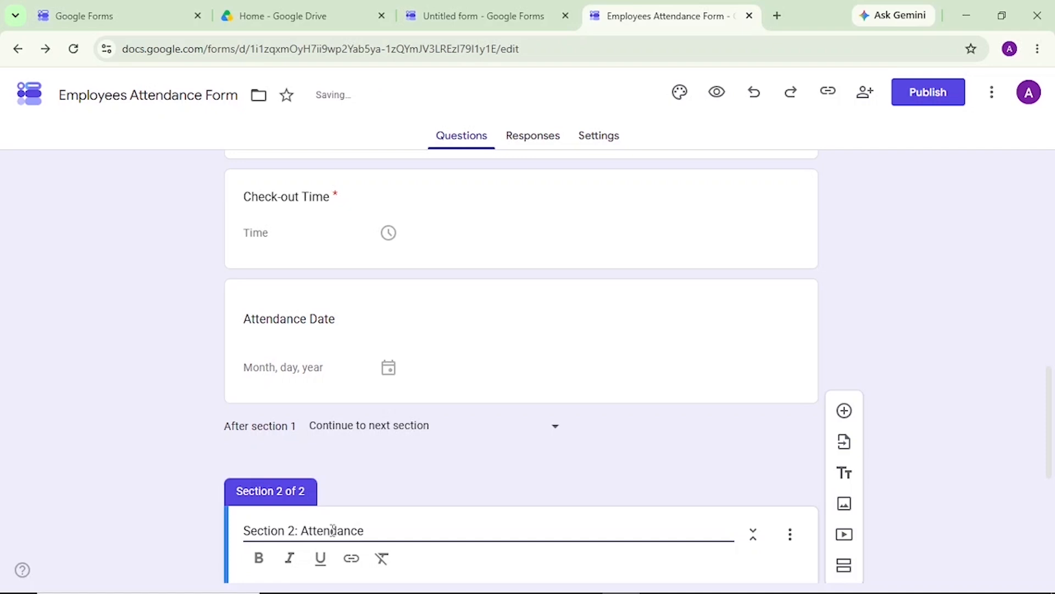
pyautogui.click(470, 483)
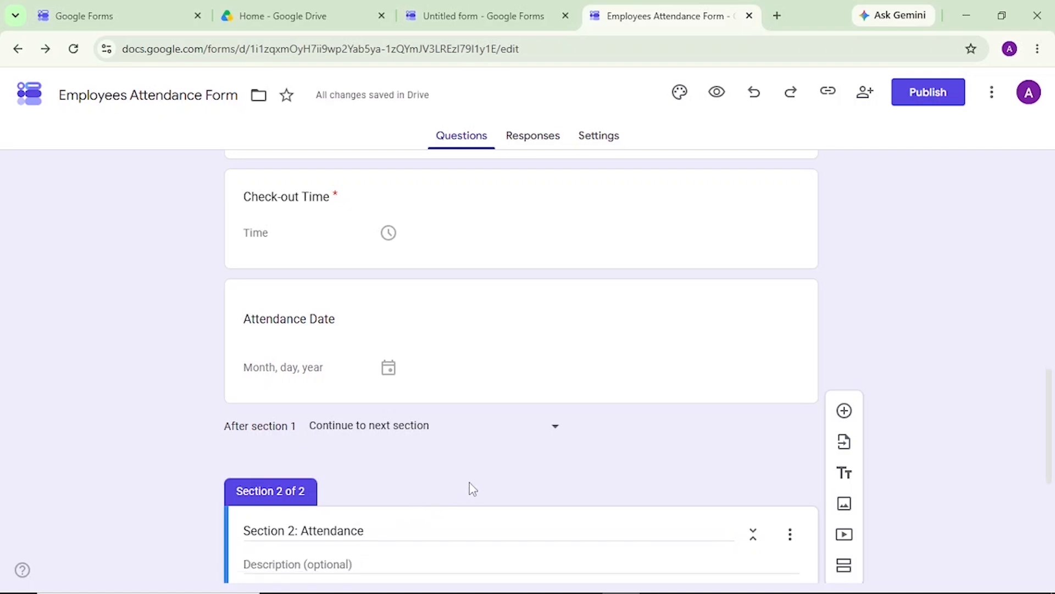
# Reorder the attendance questions so Attendance Date comes first, followed by Check-in Time and Check-out Time.
pyautogui.scroll(-2, 469, 482)
pyautogui.moveTo(535, 212); pyautogui.dragTo(582, 392)
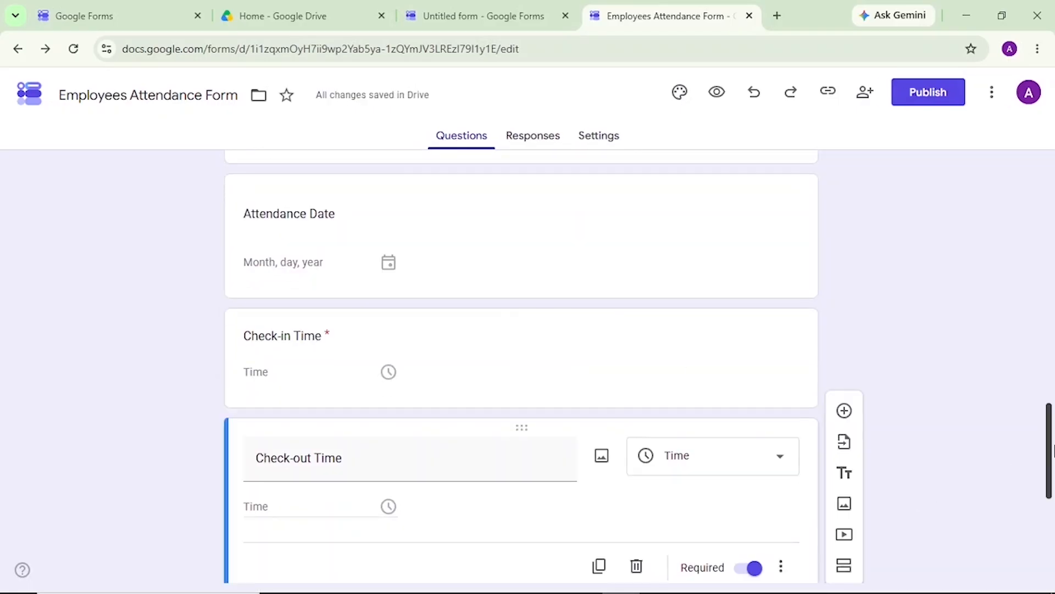
pyautogui.moveTo(1050, 458); pyautogui.dragTo(1050, 463)
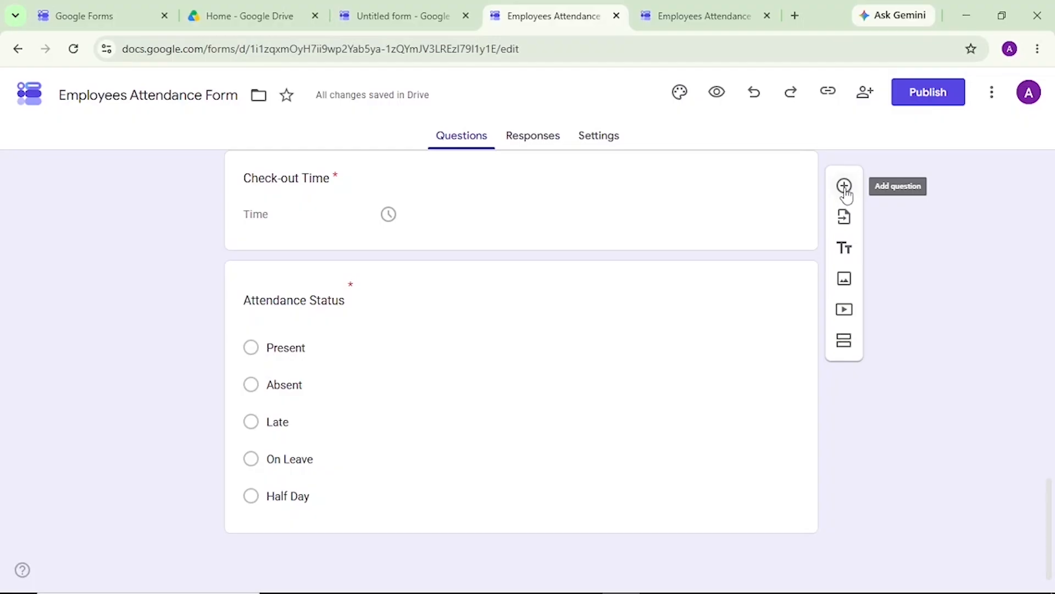
# Add a question titled "How satisified are you with today's training session?" and set its type to Rating.
pyautogui.click(844, 190)
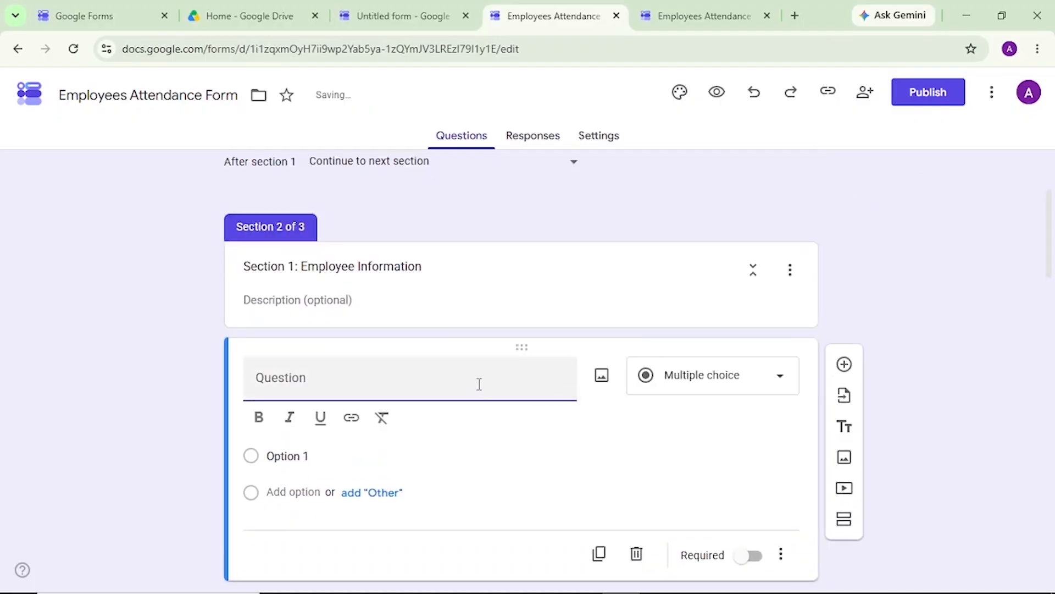
pyautogui.write("How satisified are you with today's training session?")
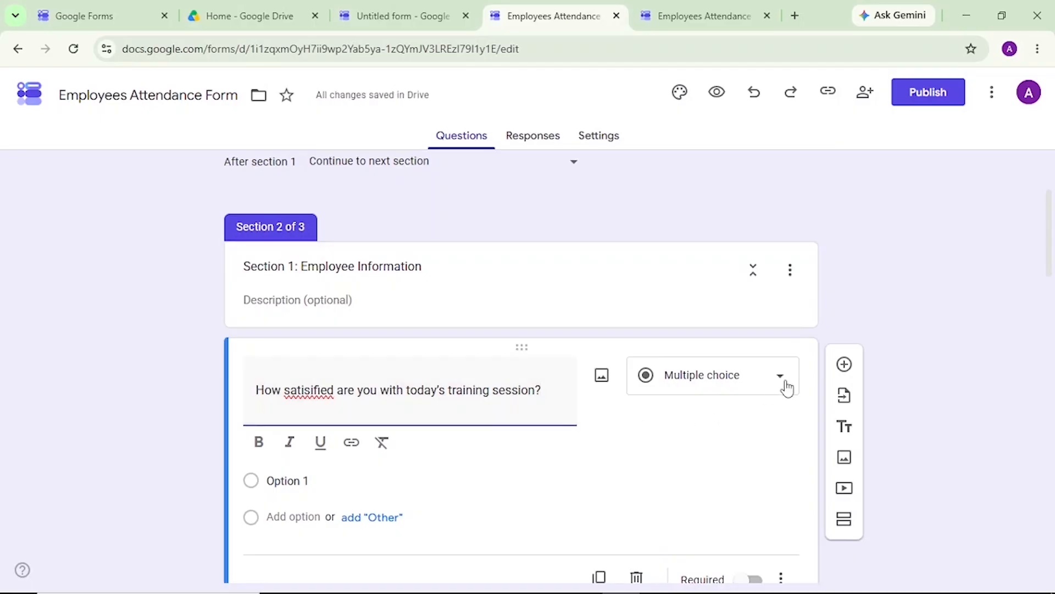
pyautogui.click(785, 385)
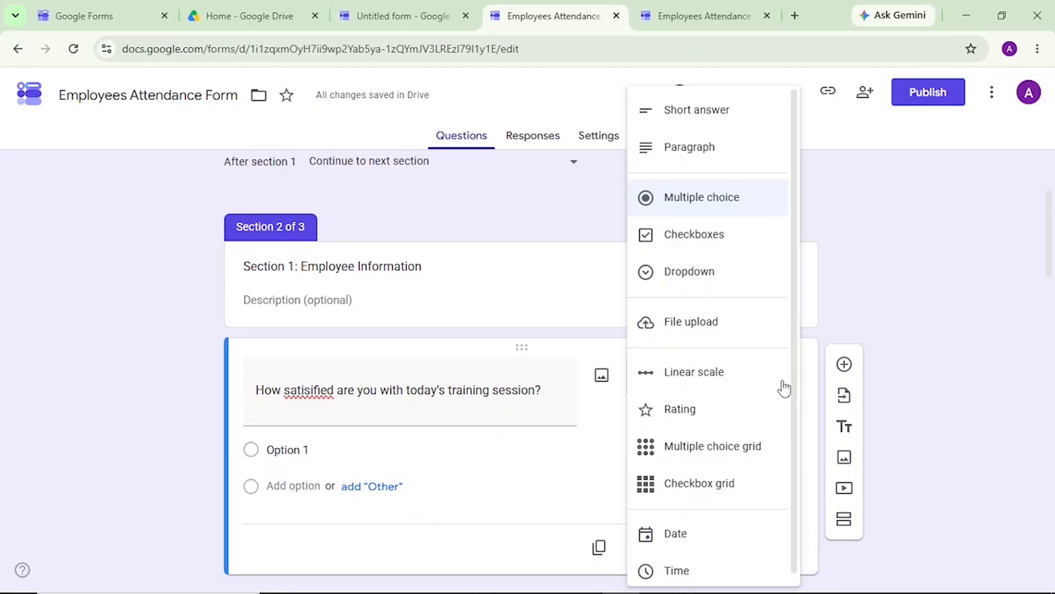
pyautogui.click(712, 413)
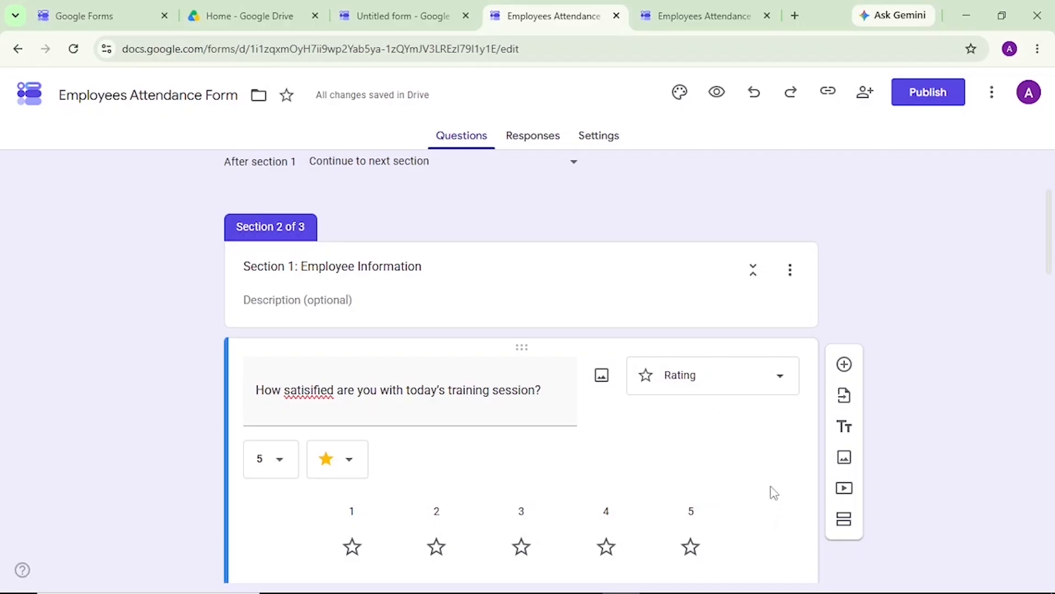
# Add a question titled "Comments" below the training session rating question.
pyautogui.scroll(-2, 770, 492)
pyautogui.click(844, 288)
pyautogui.write('C')
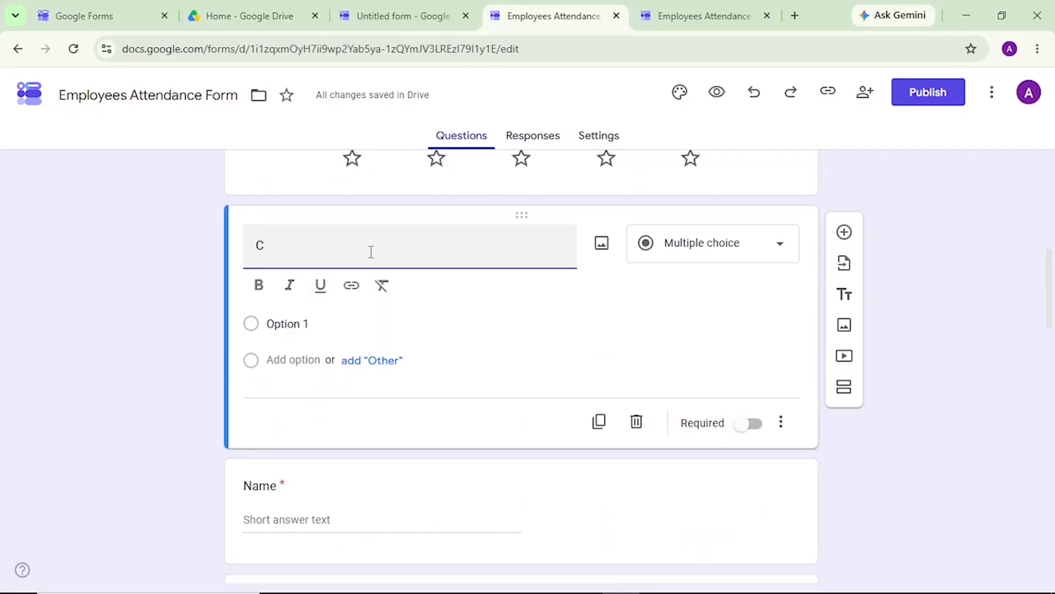
pyautogui.write('om')
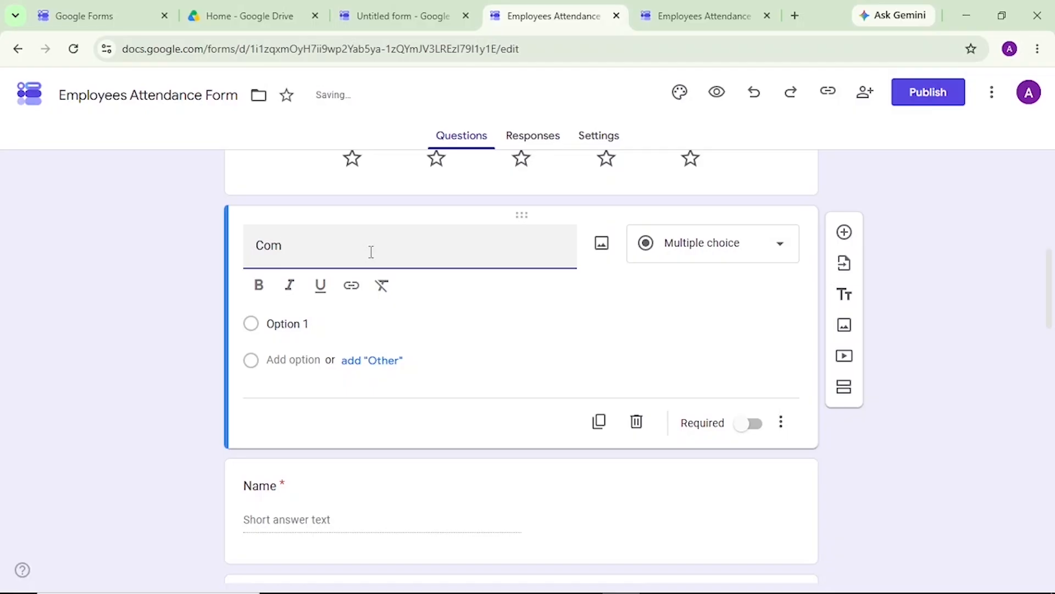
pyautogui.write('ments')
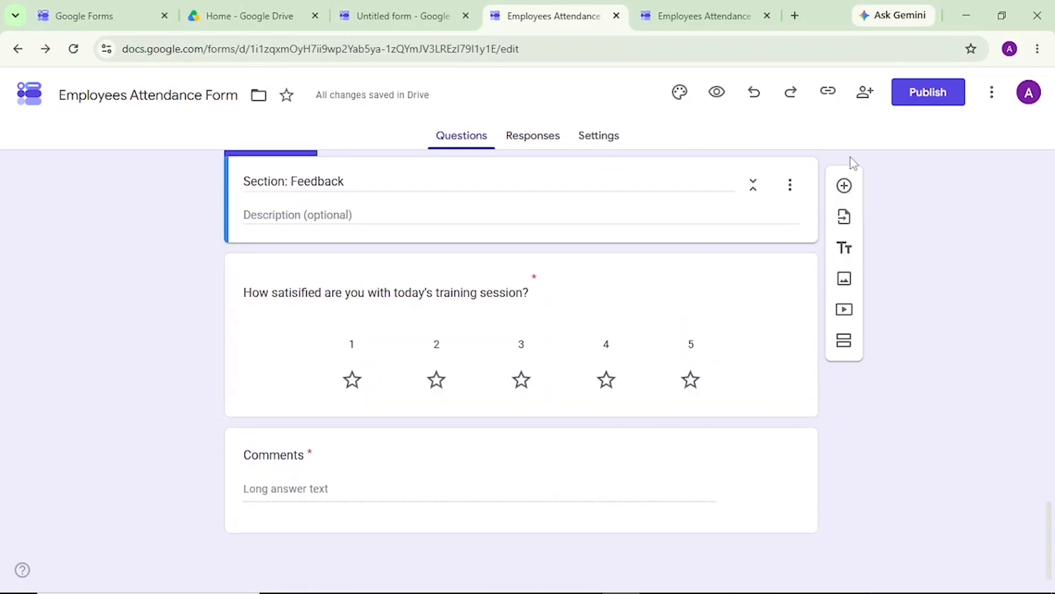
# Set the form theme's header text style to Poppins Bold at size 24.
pyautogui.click(682, 97)
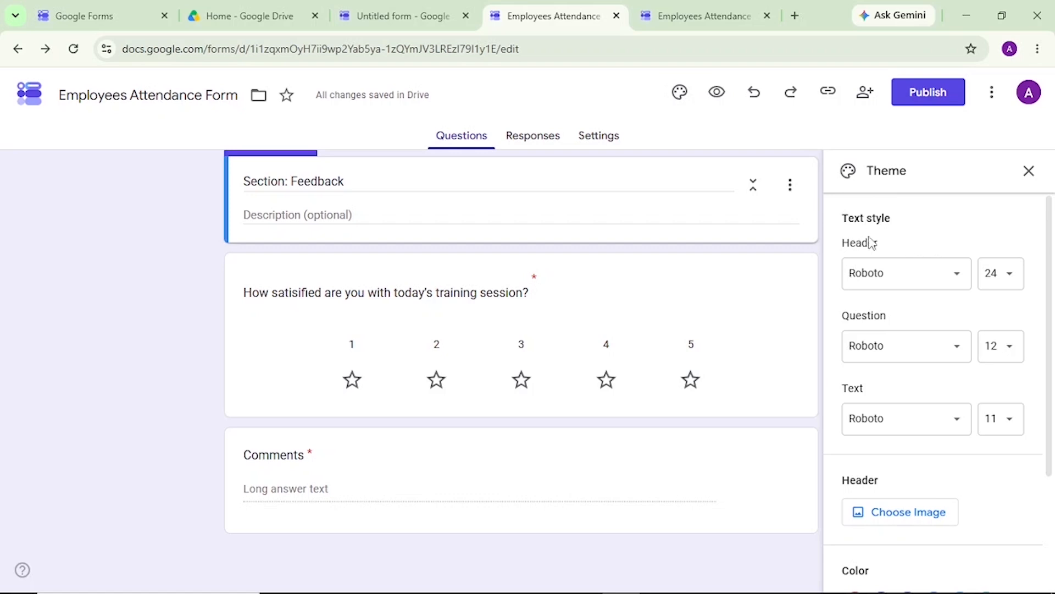
pyautogui.click(957, 273)
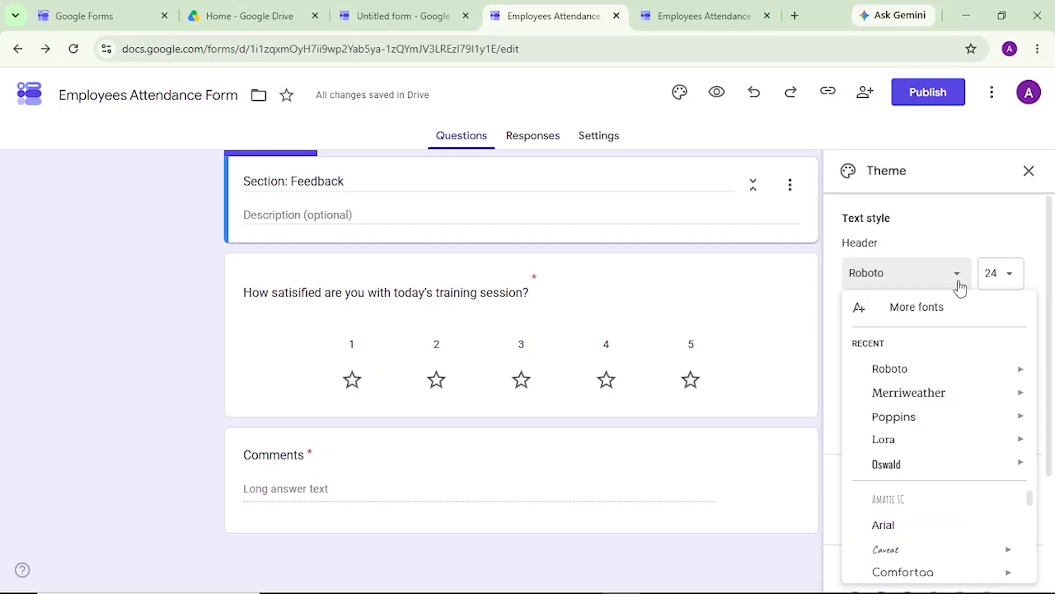
pyautogui.moveTo(919, 417)
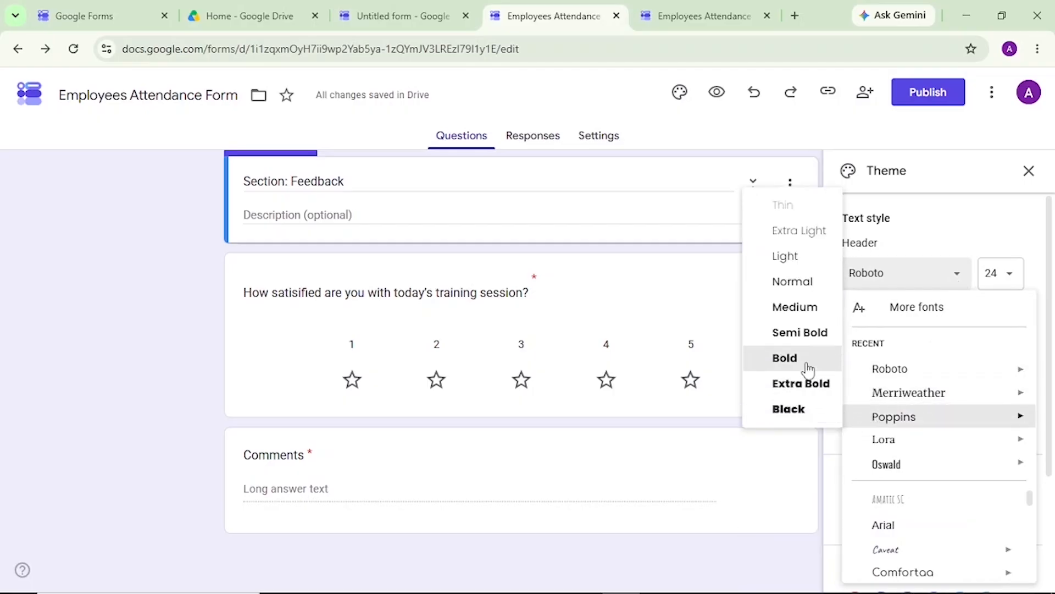
pyautogui.click(786, 357)
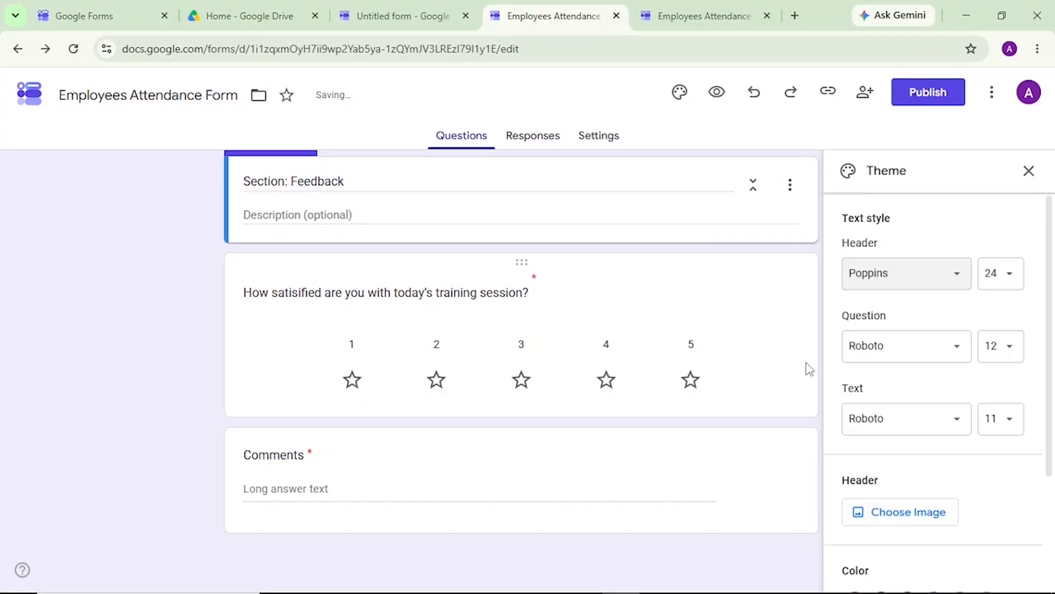
pyautogui.click(1011, 284)
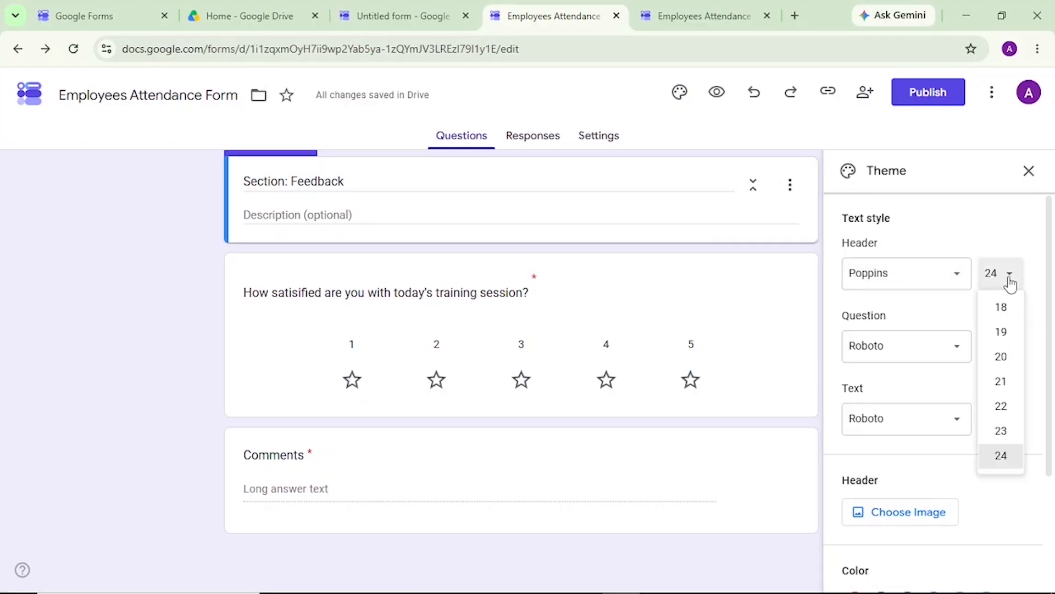
pyautogui.click(1011, 458)
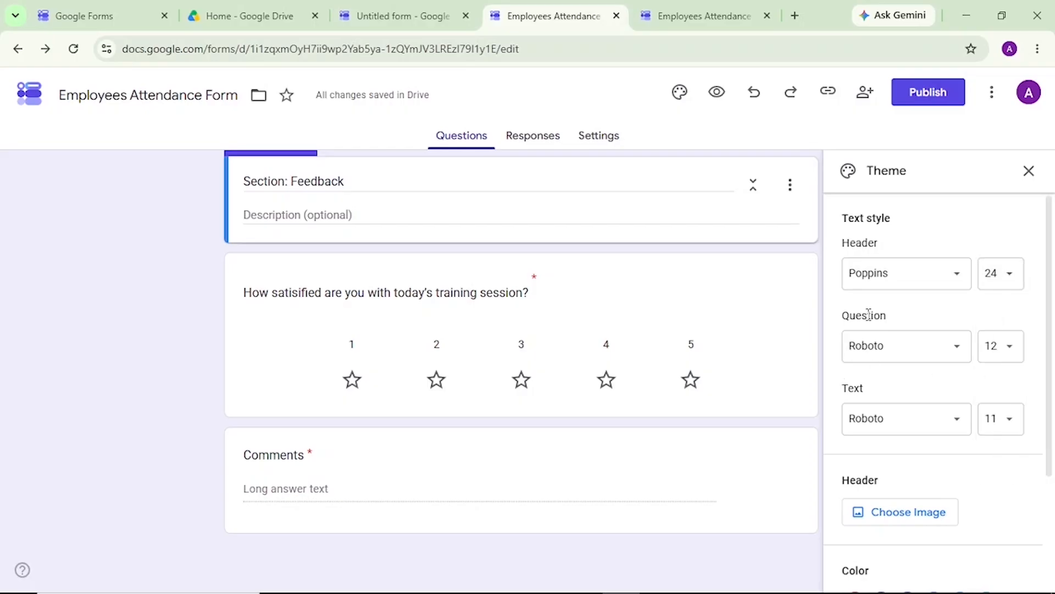
# Set the theme's question text style to Roboto Medium at size 12.
pyautogui.click(955, 345)
pyautogui.moveTo(890, 441)
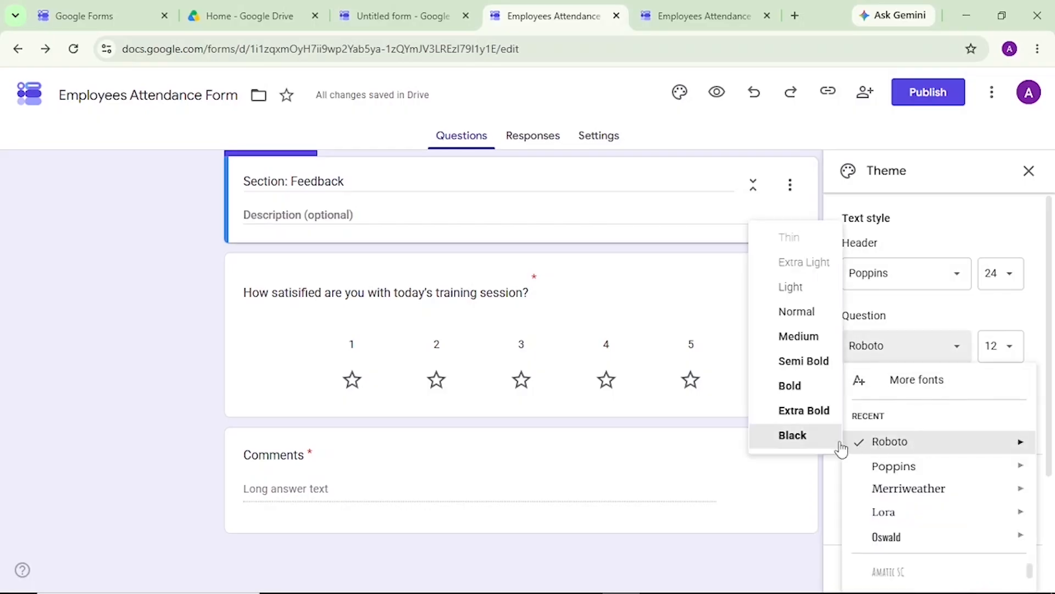
pyautogui.click(818, 335)
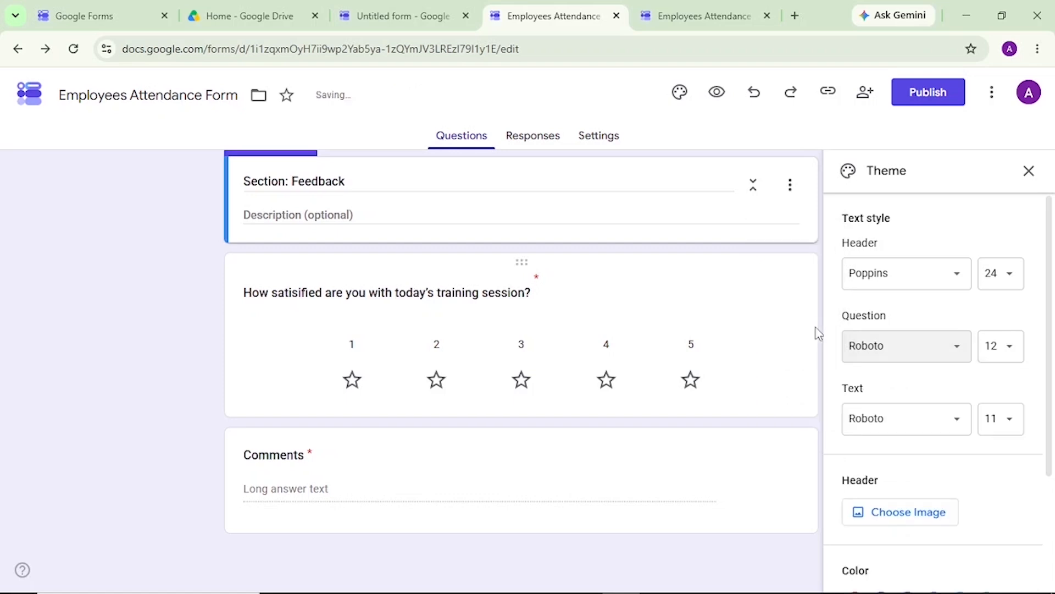
pyautogui.click(1016, 361)
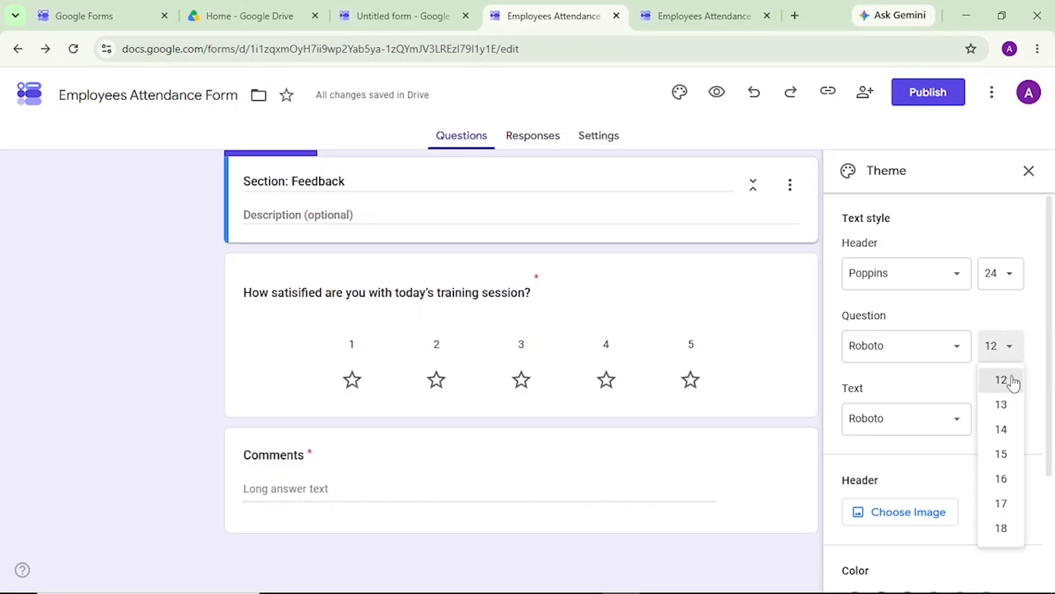
pyautogui.click(1003, 382)
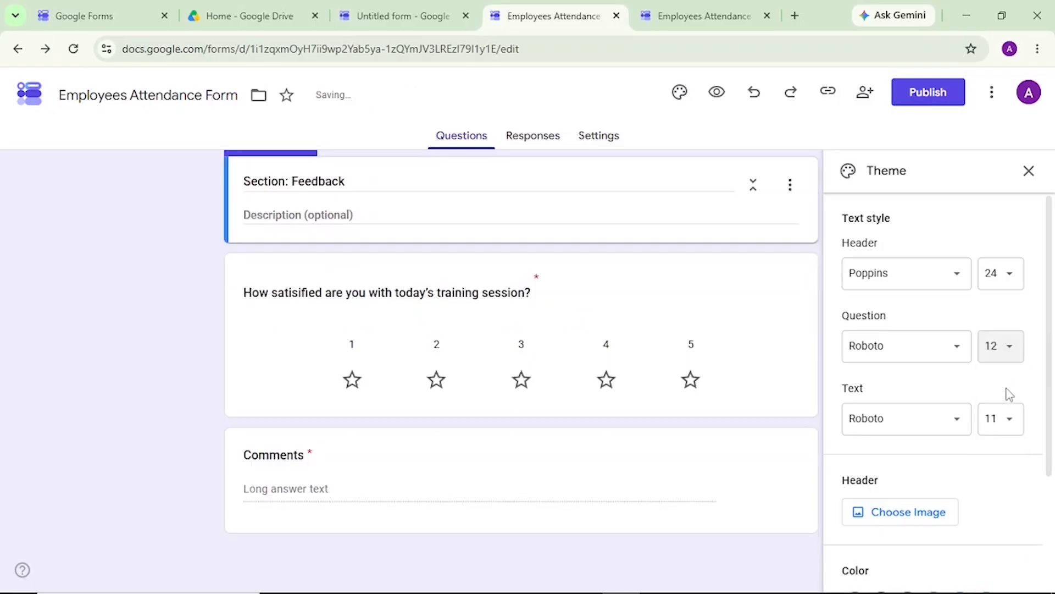
# Set the theme's body text style to Roboto Normal at size 12.
pyautogui.click(957, 435)
pyautogui.moveTo(938, 513)
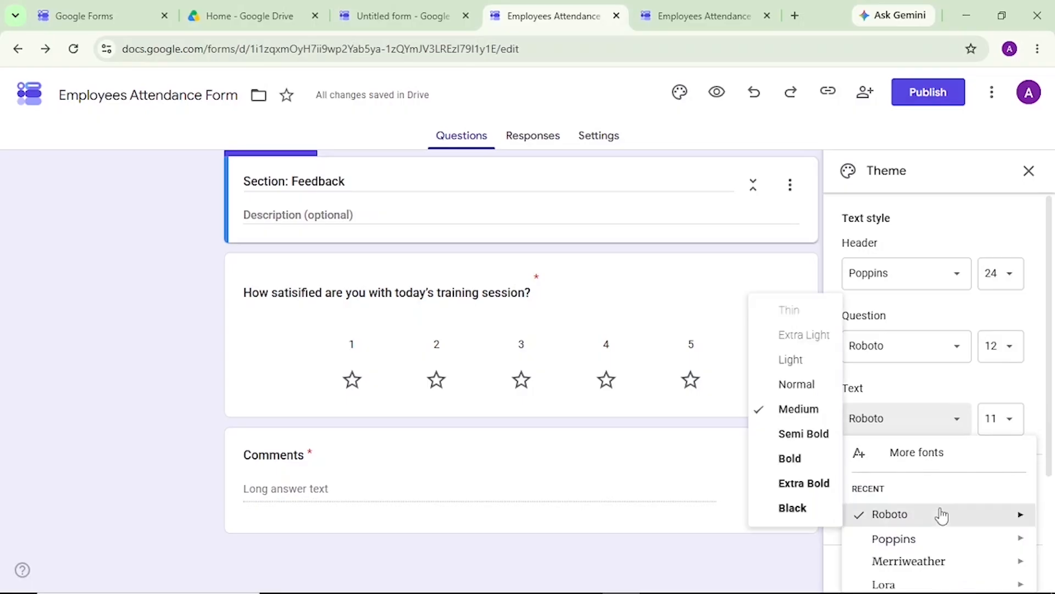
pyautogui.click(815, 385)
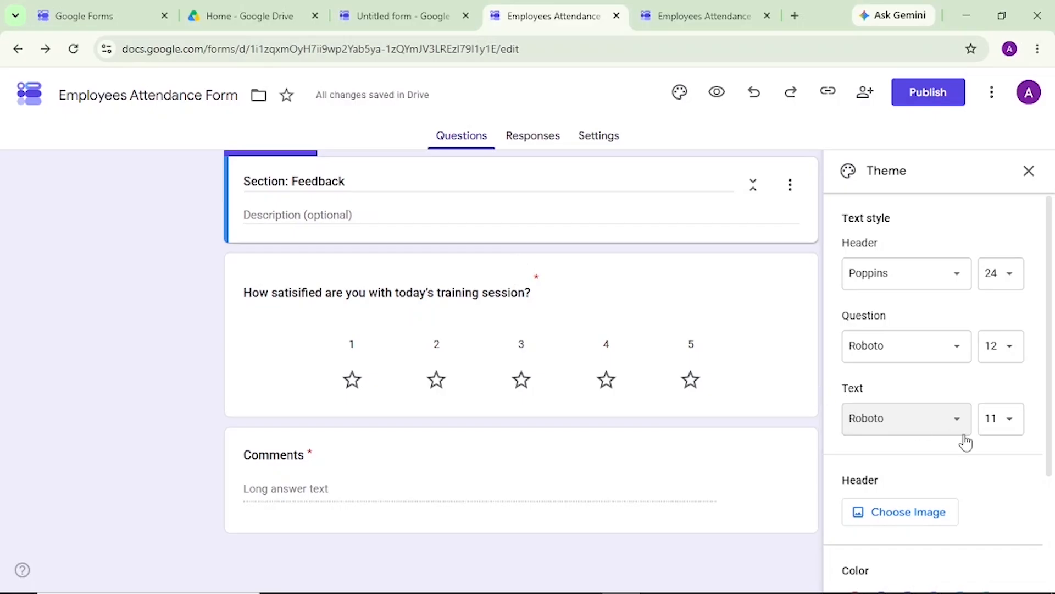
pyautogui.click(1015, 430)
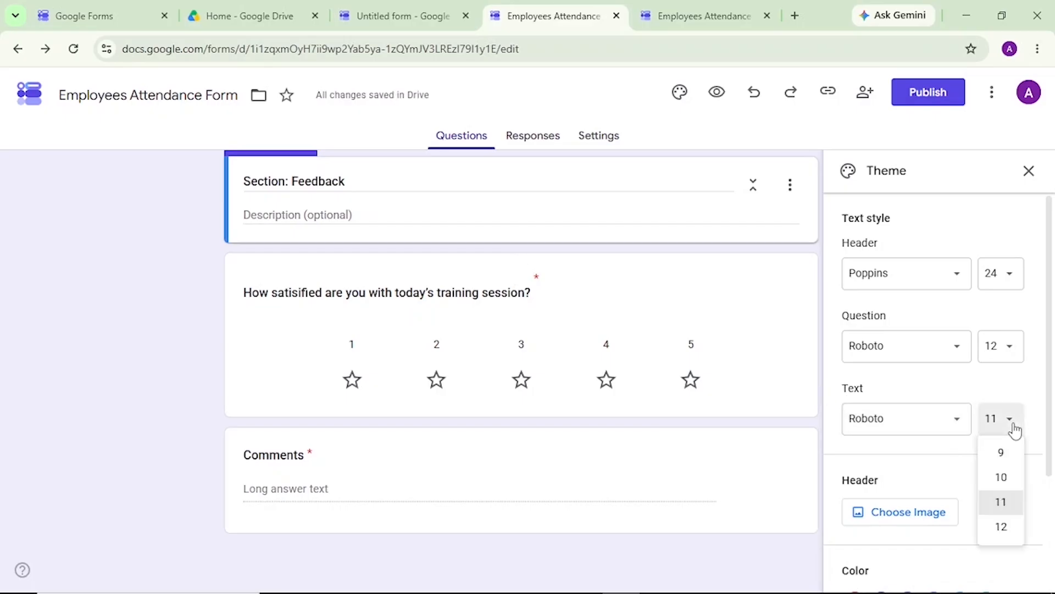
pyautogui.click(1003, 528)
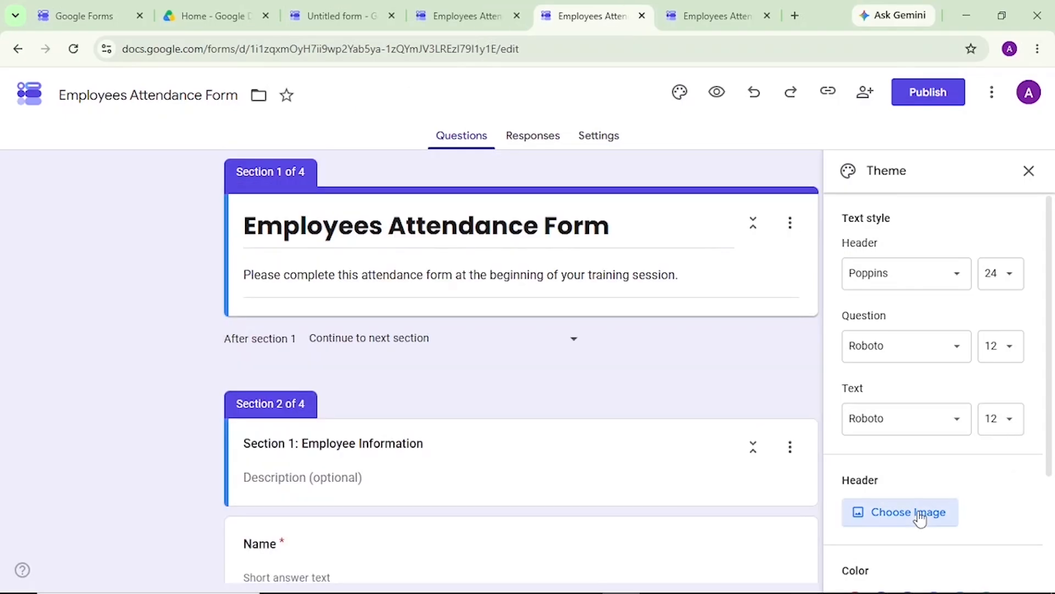
# Browse the stock header images in the Work and School, Illustrations, Birthday, and Food and dining theme categories.
pyautogui.click(918, 512)
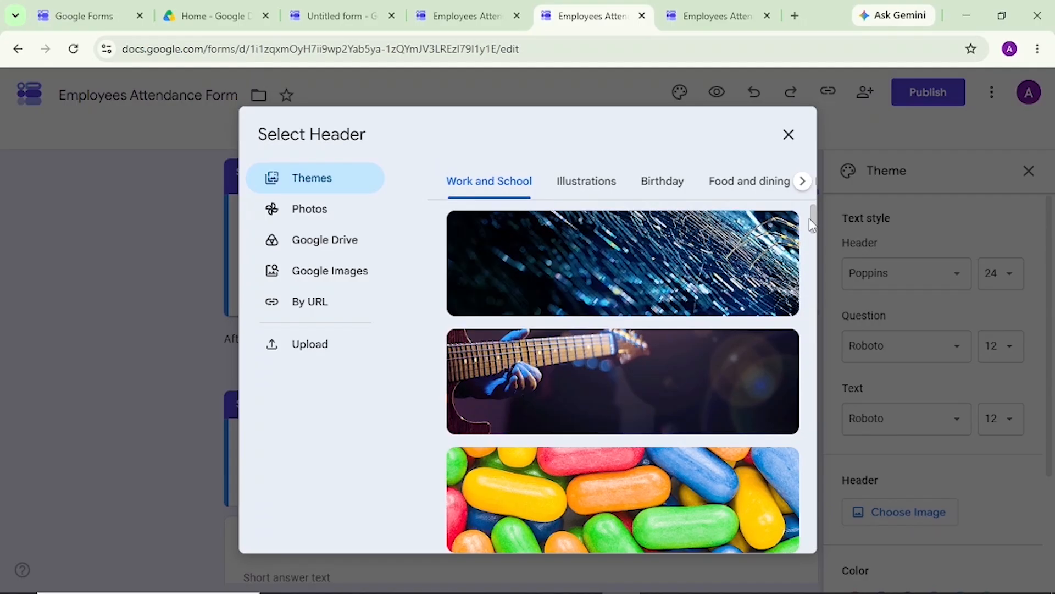
pyautogui.moveTo(812, 220); pyautogui.dragTo(817, 323)
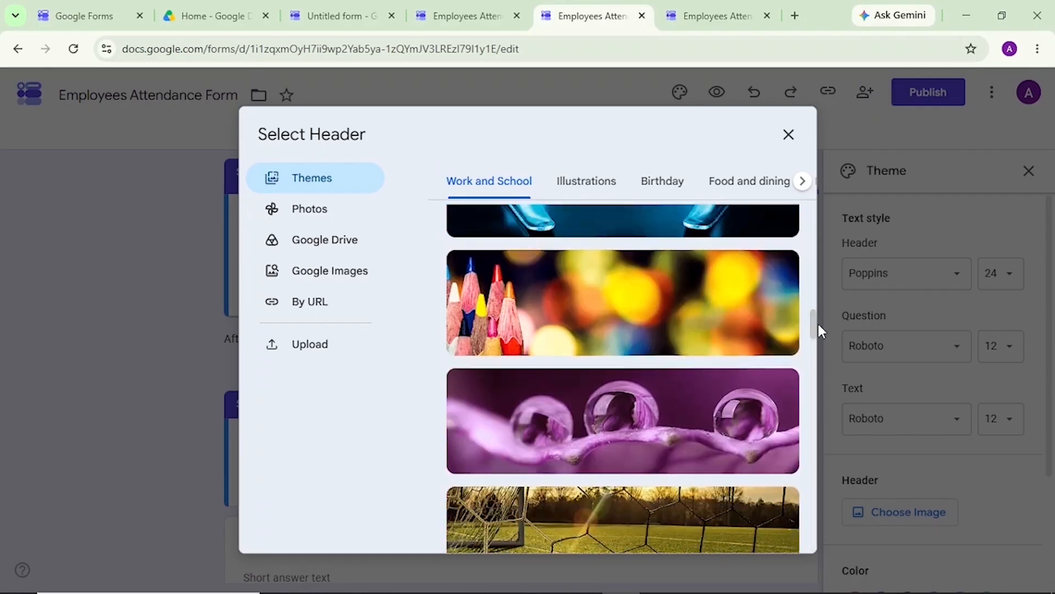
pyautogui.click(579, 191)
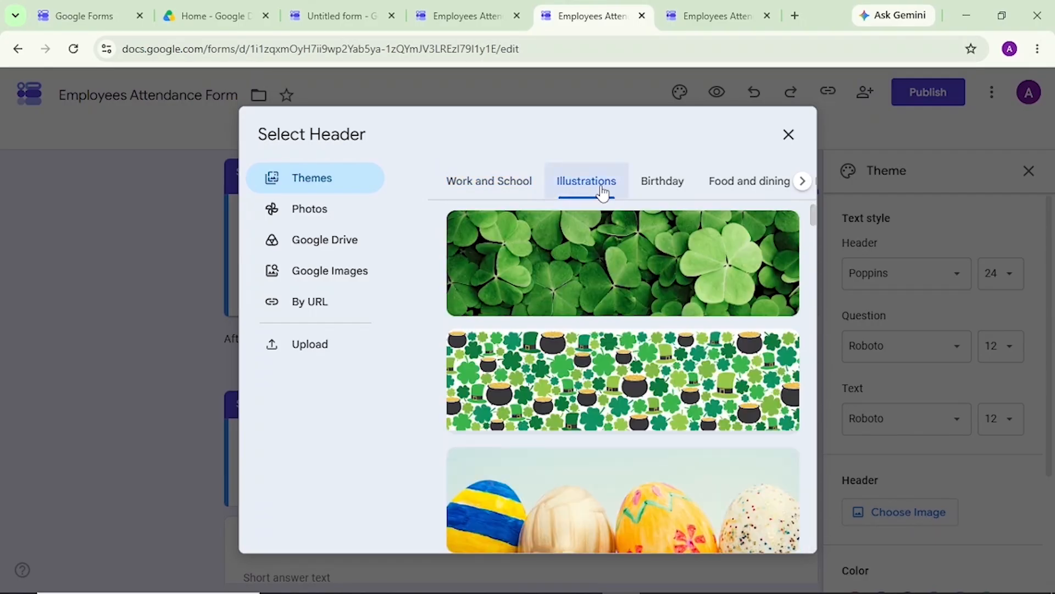
pyautogui.click(667, 194)
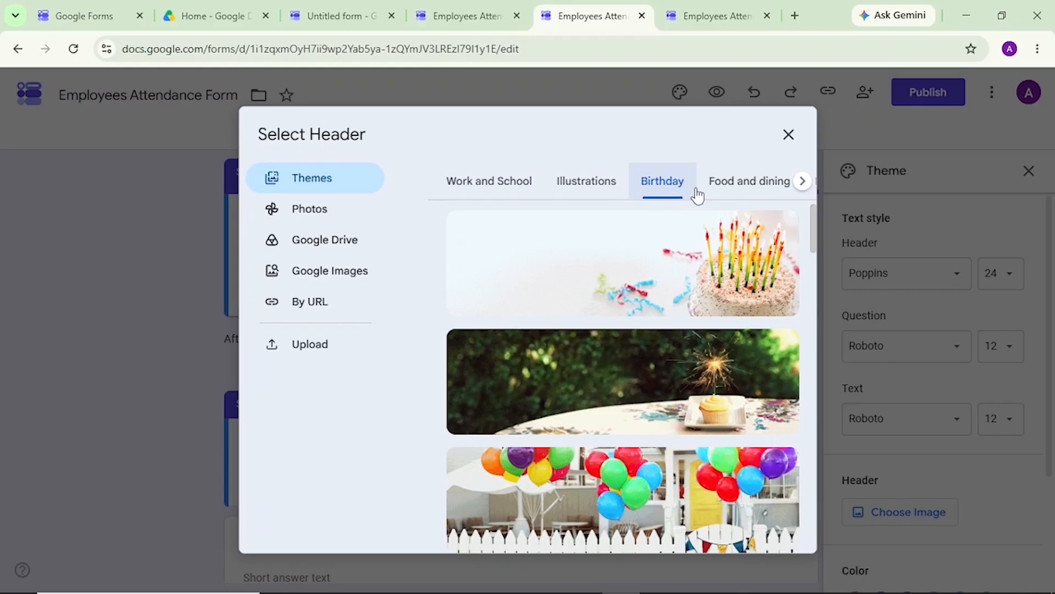
pyautogui.click(727, 193)
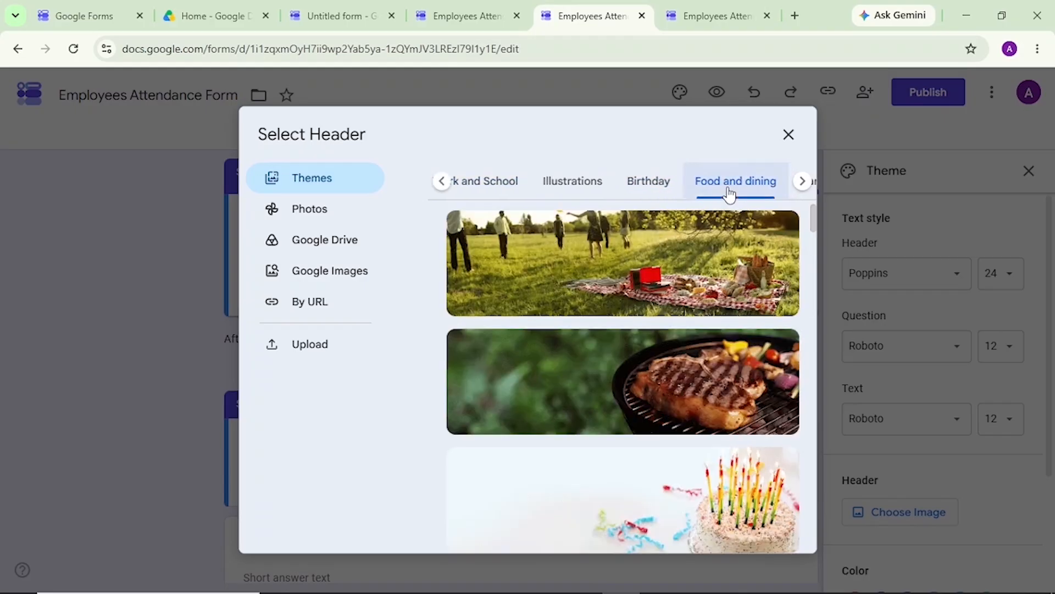
pyautogui.click(804, 183)
pyautogui.click(804, 181)
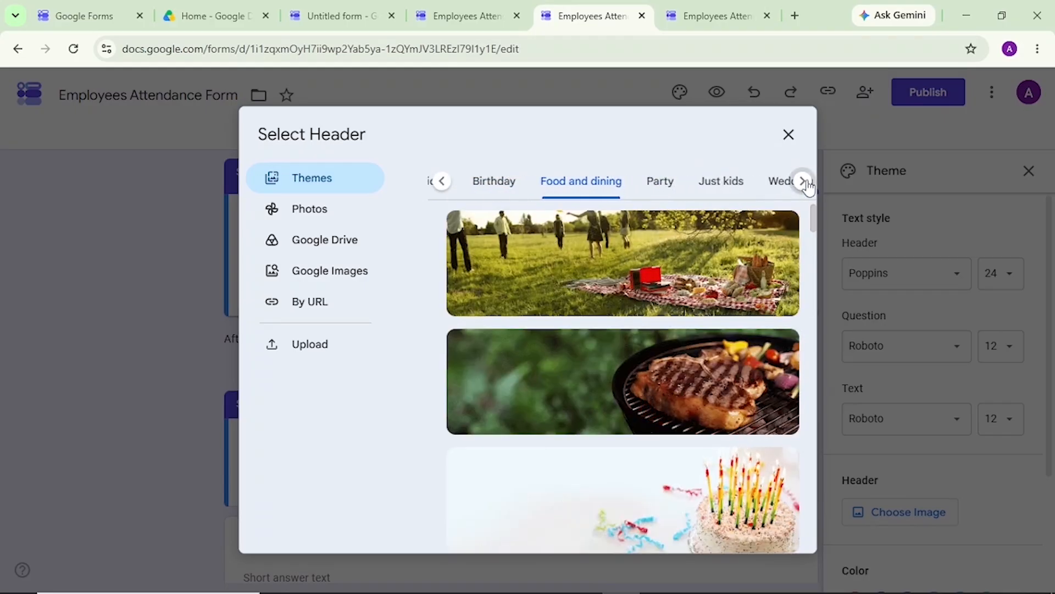
pyautogui.click(804, 182)
pyautogui.click(804, 181)
pyautogui.click(803, 182)
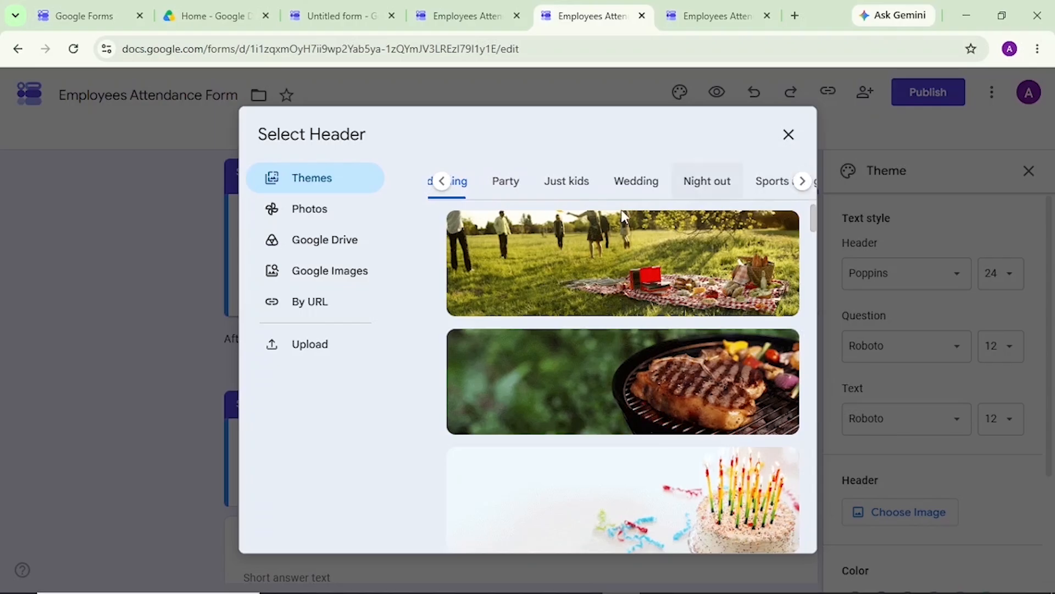
# Upload the Learn Tech School Banner image from the teacher's Desktop folder and save it as the form's header.
pyautogui.click(332, 344)
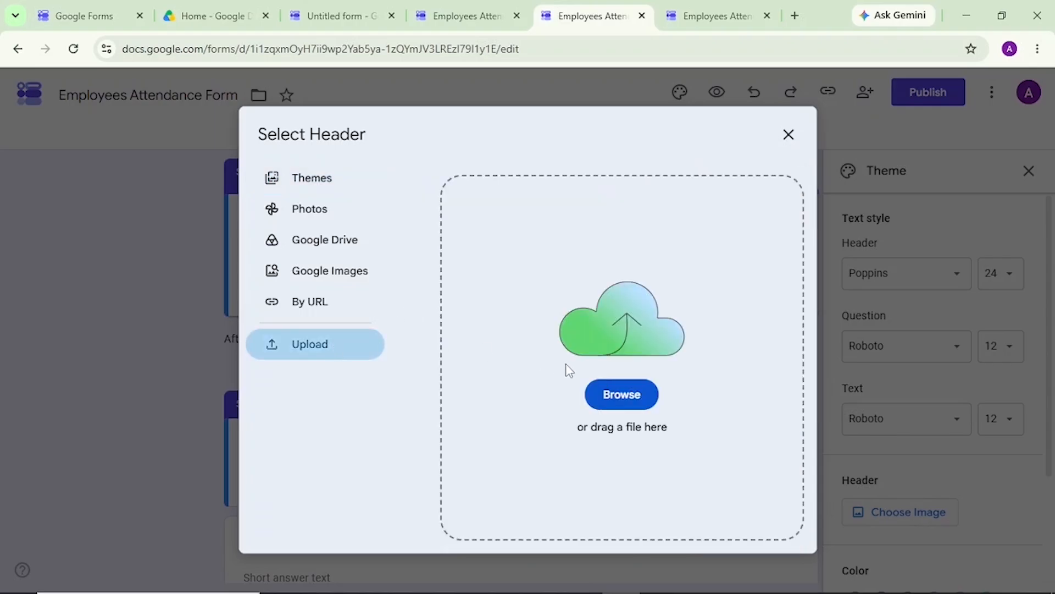
pyautogui.click(622, 395)
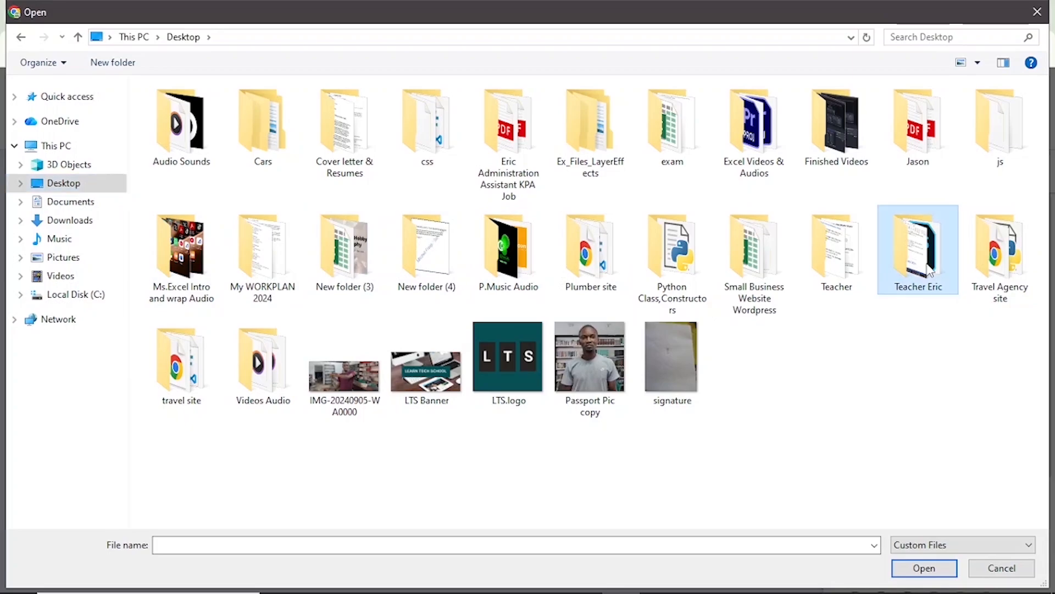
pyautogui.doubleClick(929, 270)
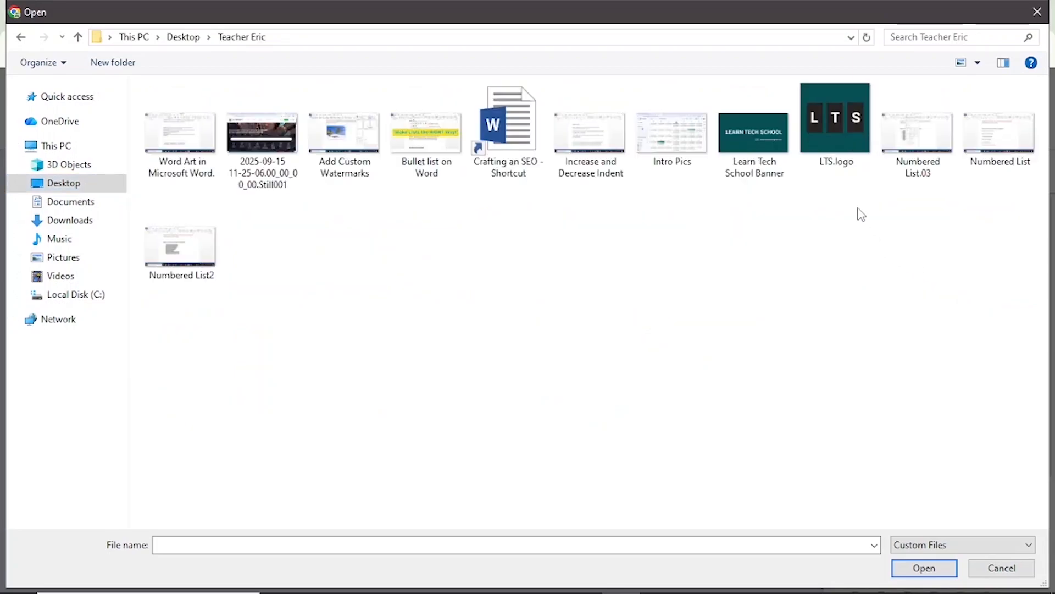
pyautogui.click(756, 140)
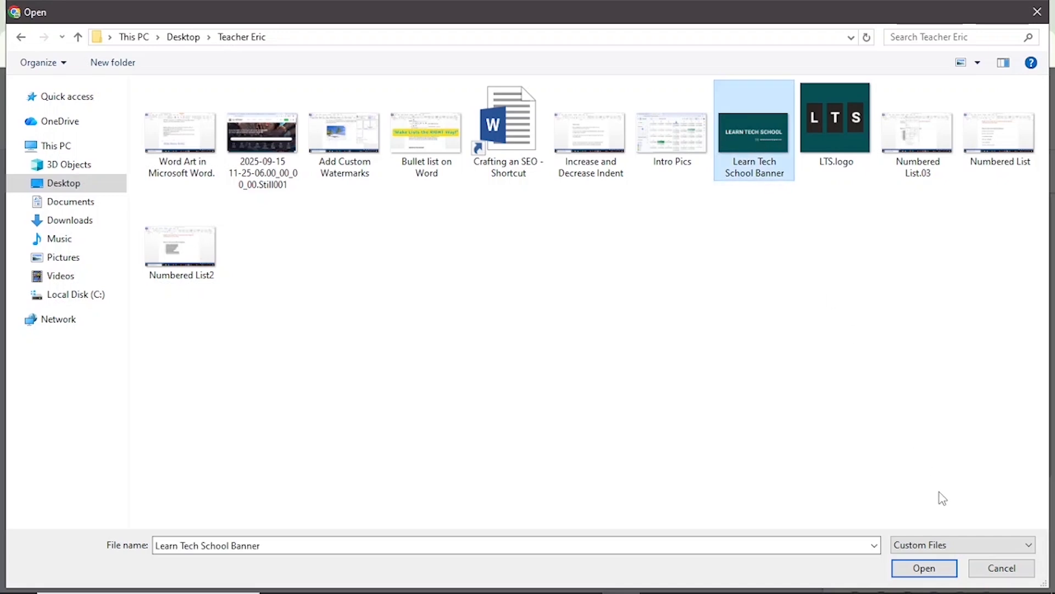
pyautogui.click(939, 566)
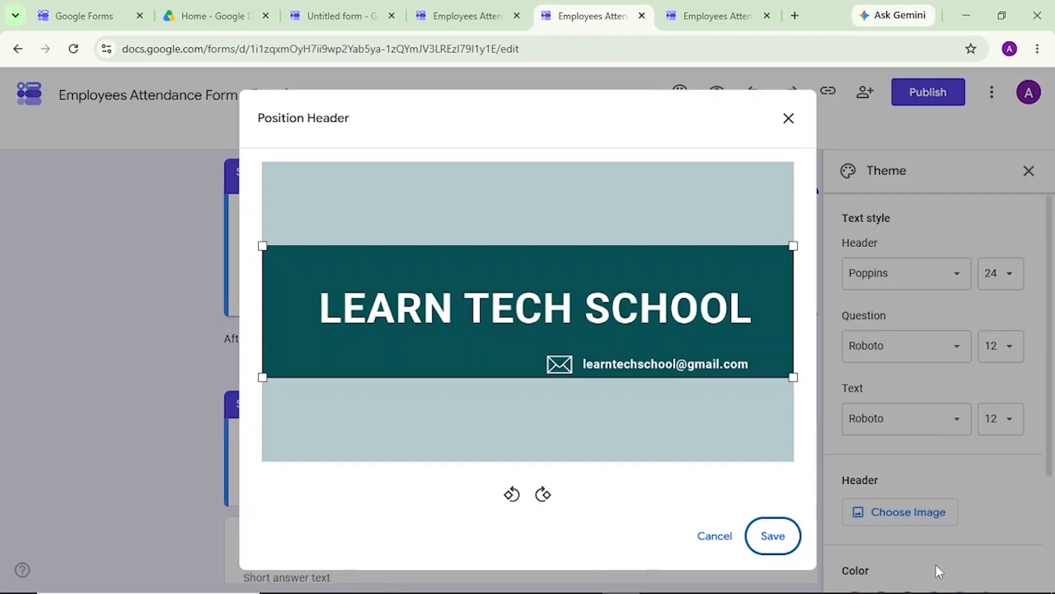
pyautogui.click(772, 536)
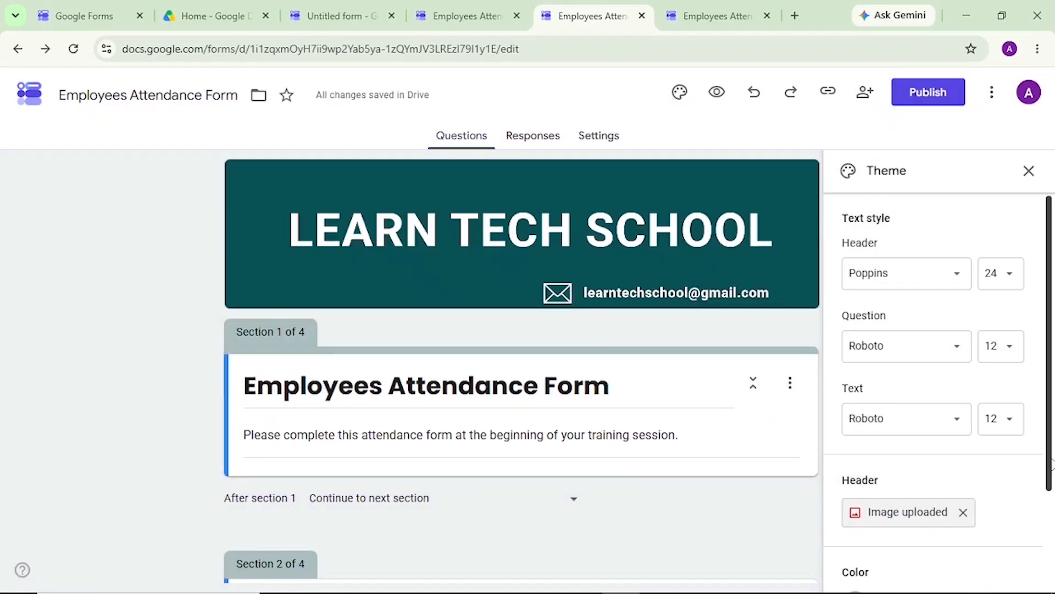
# Set the form's theme color to the dark teal #2c6164.
pyautogui.moveTo(1047, 457); pyautogui.dragTo(1052, 566)
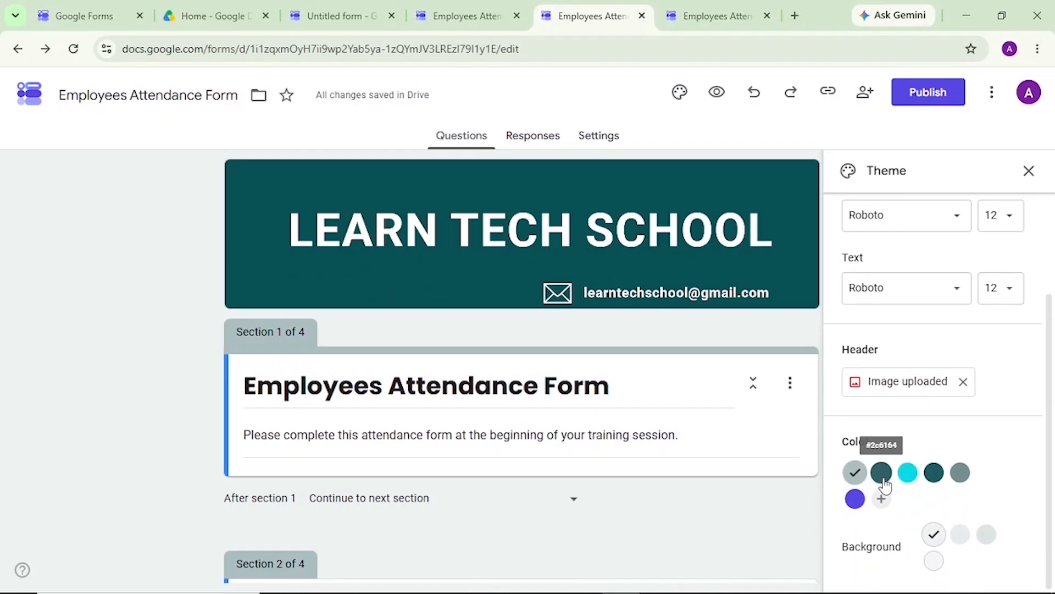
pyautogui.click(882, 474)
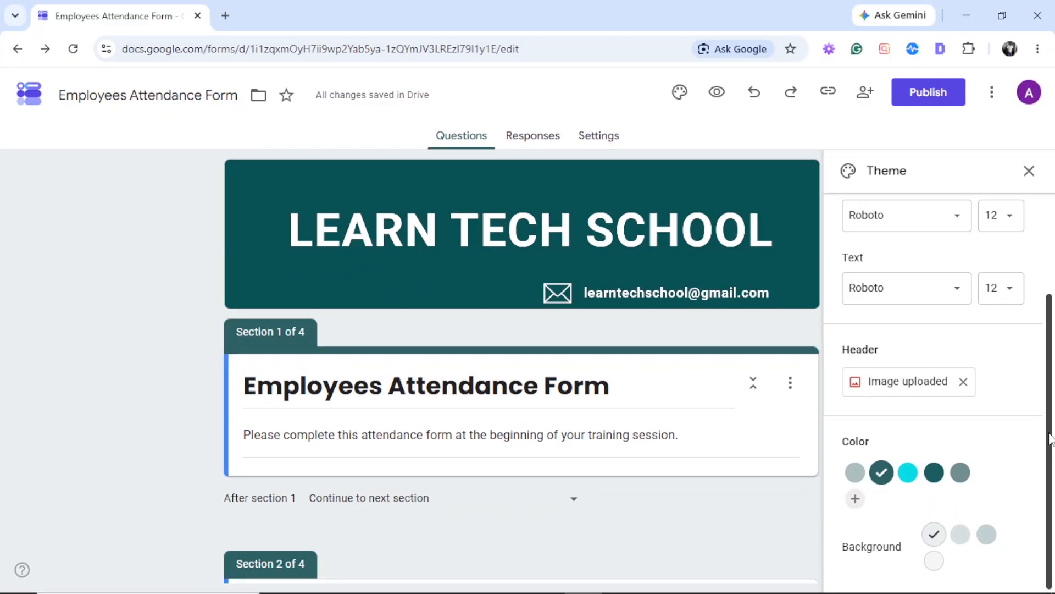
pyautogui.scroll(1, 1051, 371)
pyautogui.scroll(2, 1051, 371)
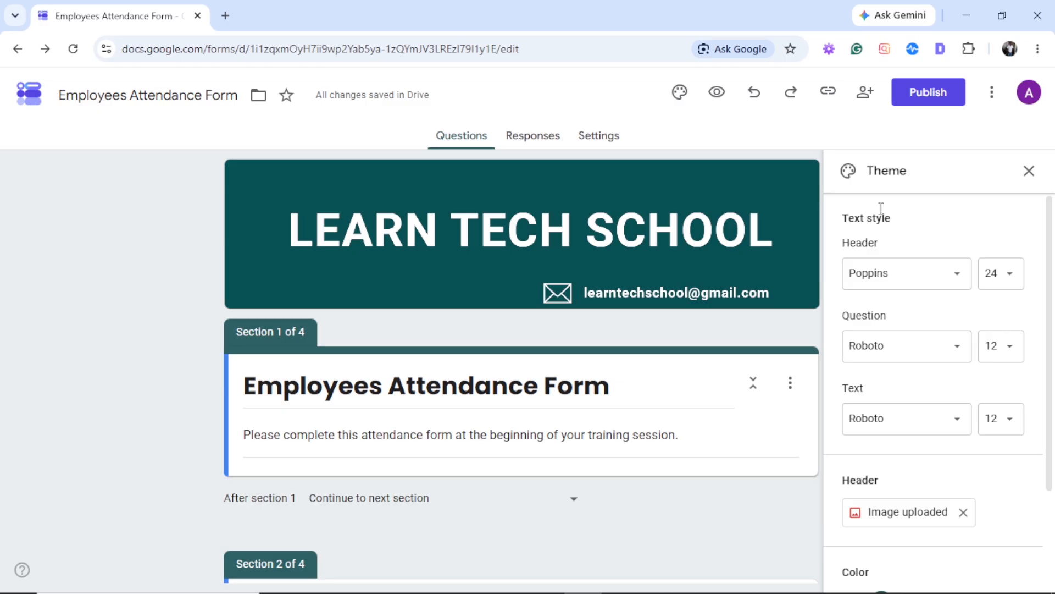
# Preview the form through its Employee Information section, test advancing with the required questions empty, and return to the editor.
pyautogui.click(718, 95)
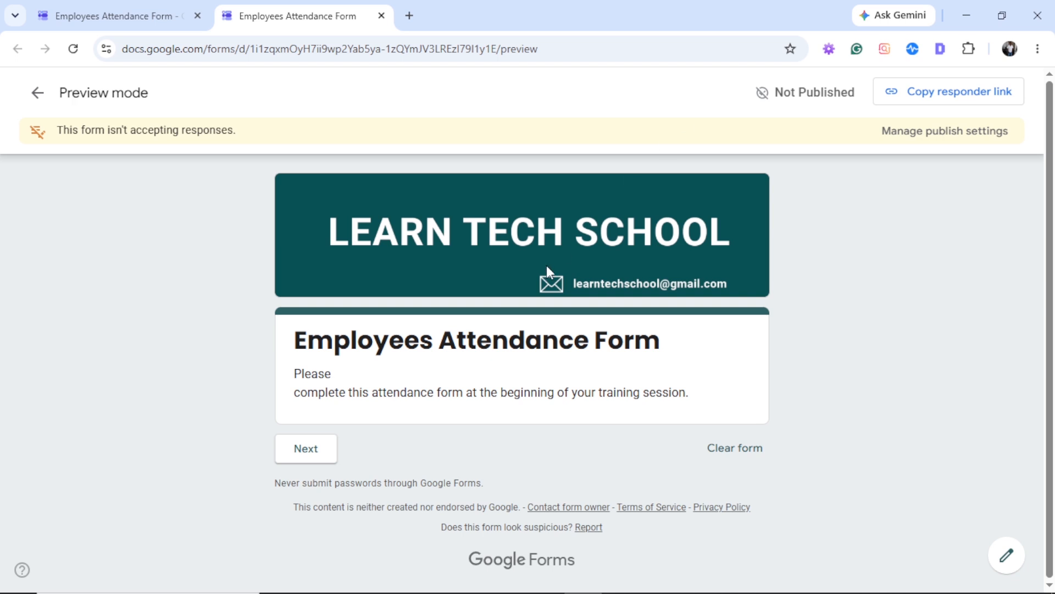
pyautogui.click(308, 449)
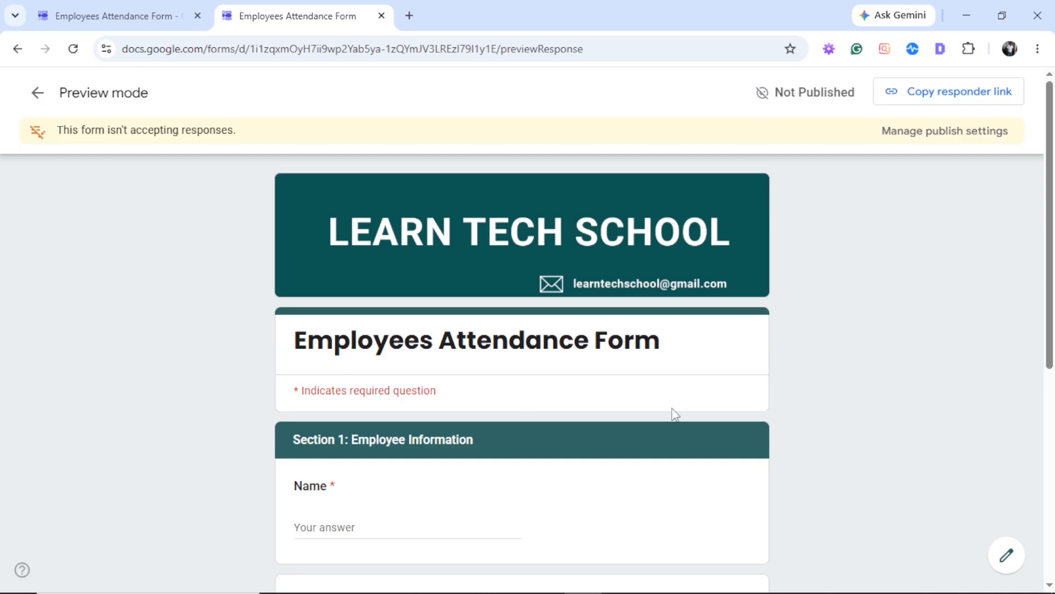
pyautogui.moveTo(1053, 352); pyautogui.dragTo(1053, 487)
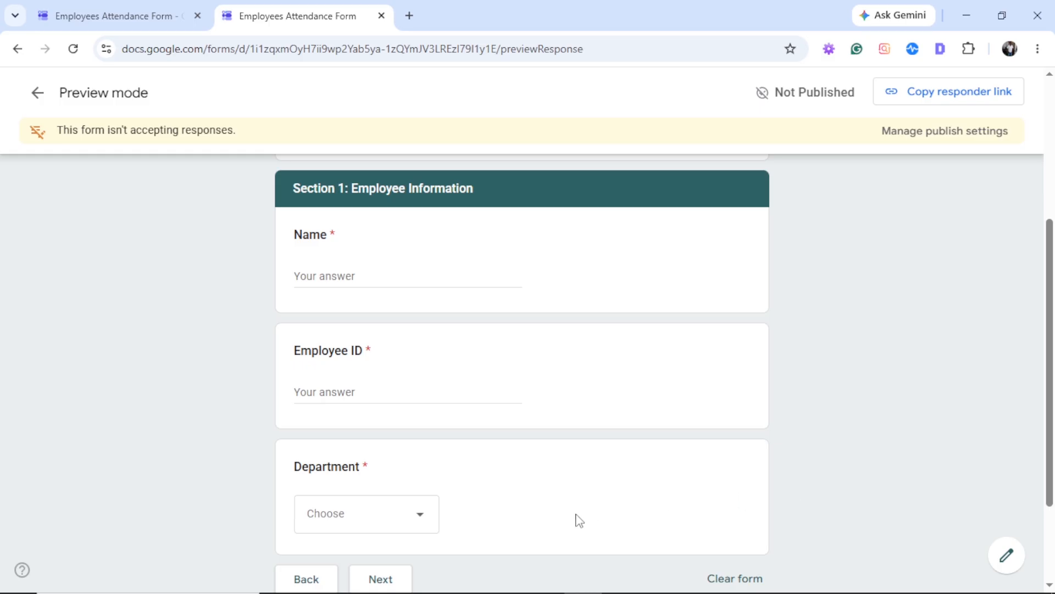
pyautogui.click(381, 578)
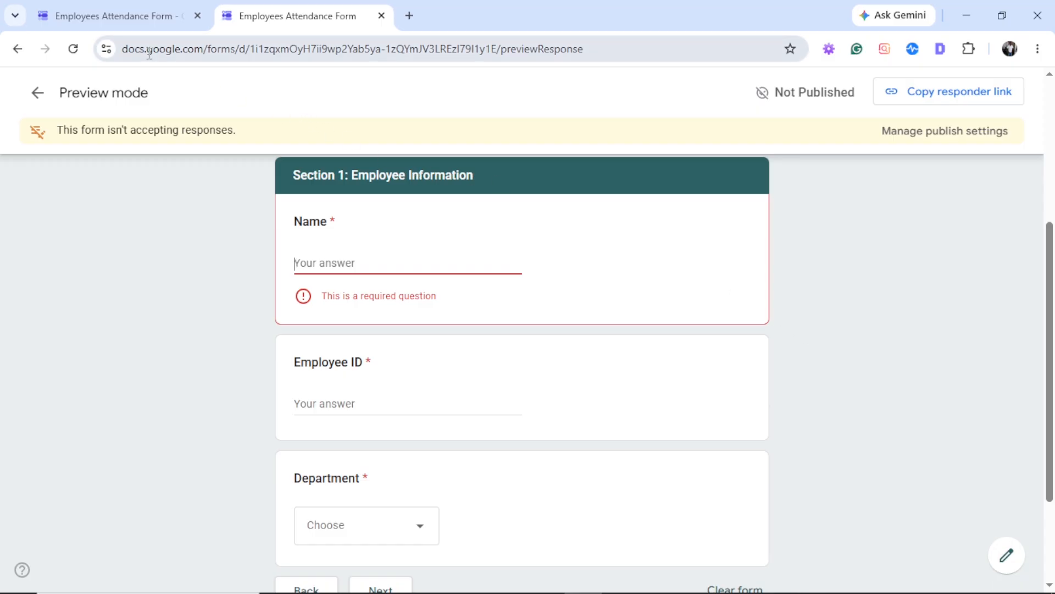
pyautogui.click(99, 18)
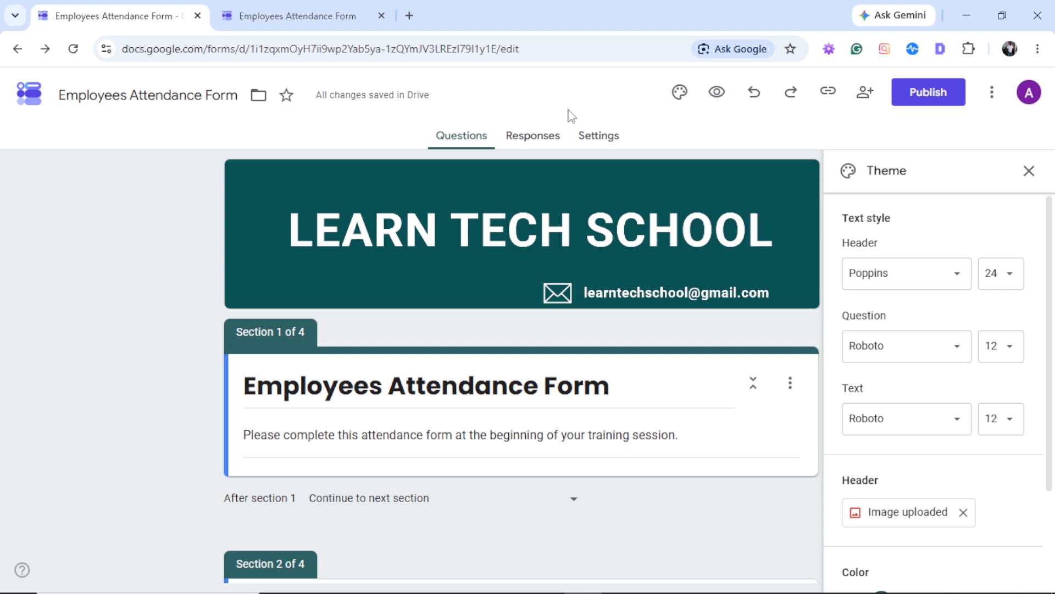
# Publish the form for anyone with the link and copy the shortened responder link.
pyautogui.click(932, 103)
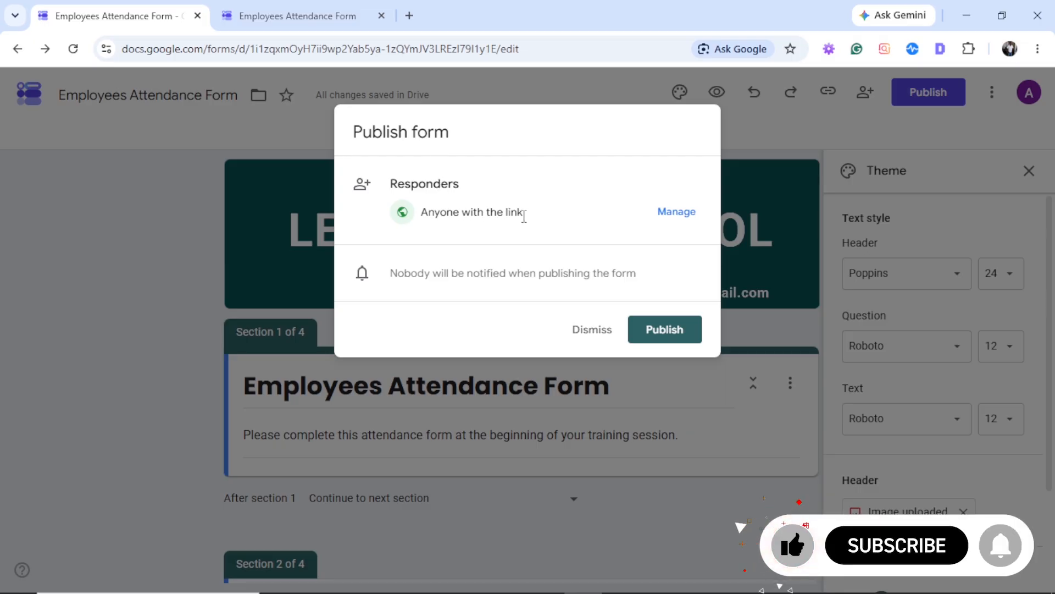
pyautogui.click(661, 336)
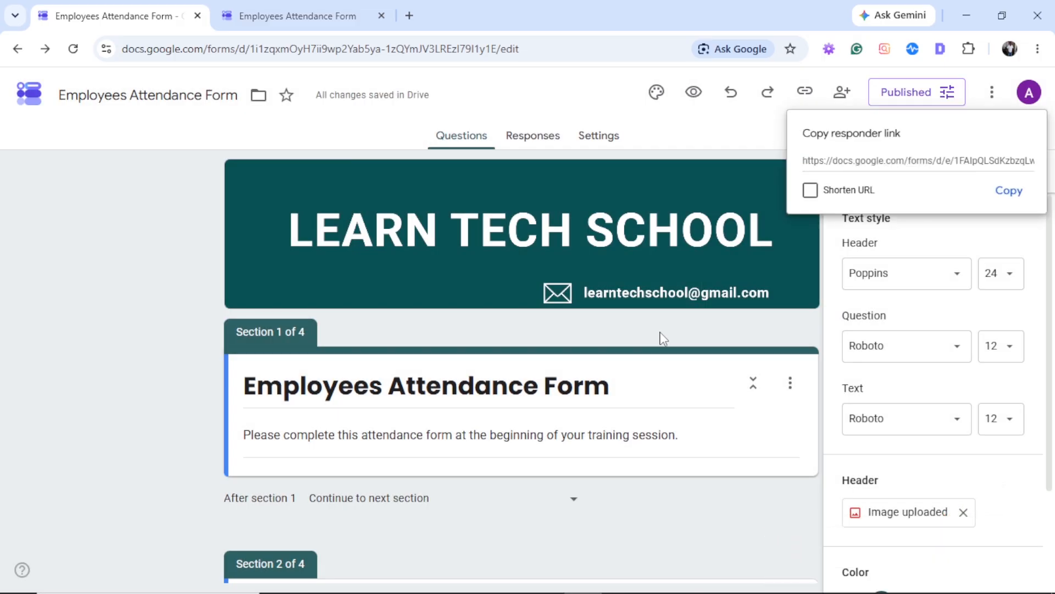
pyautogui.click(809, 191)
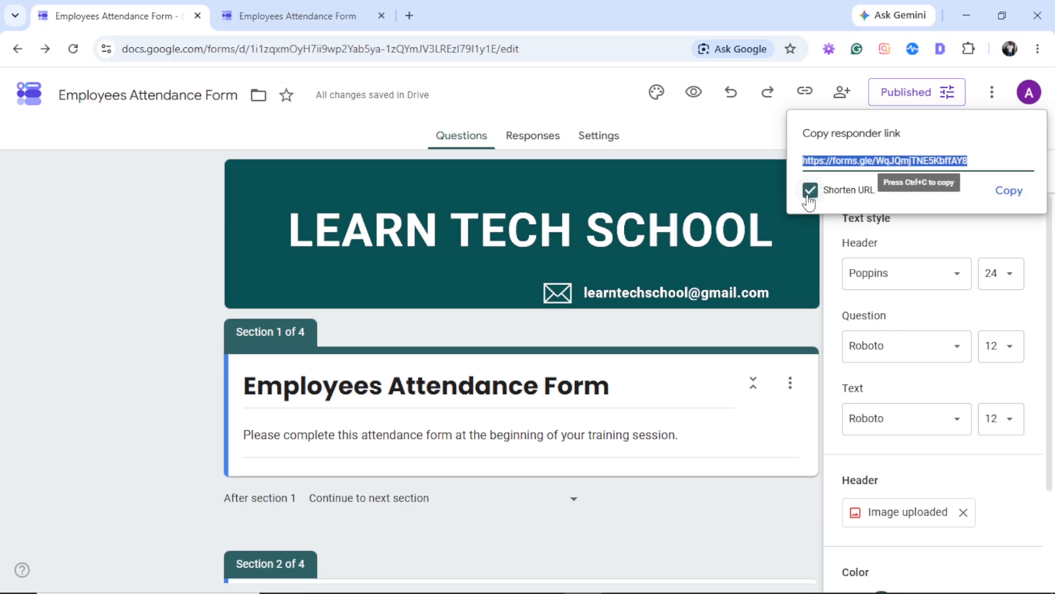
pyautogui.click(1011, 197)
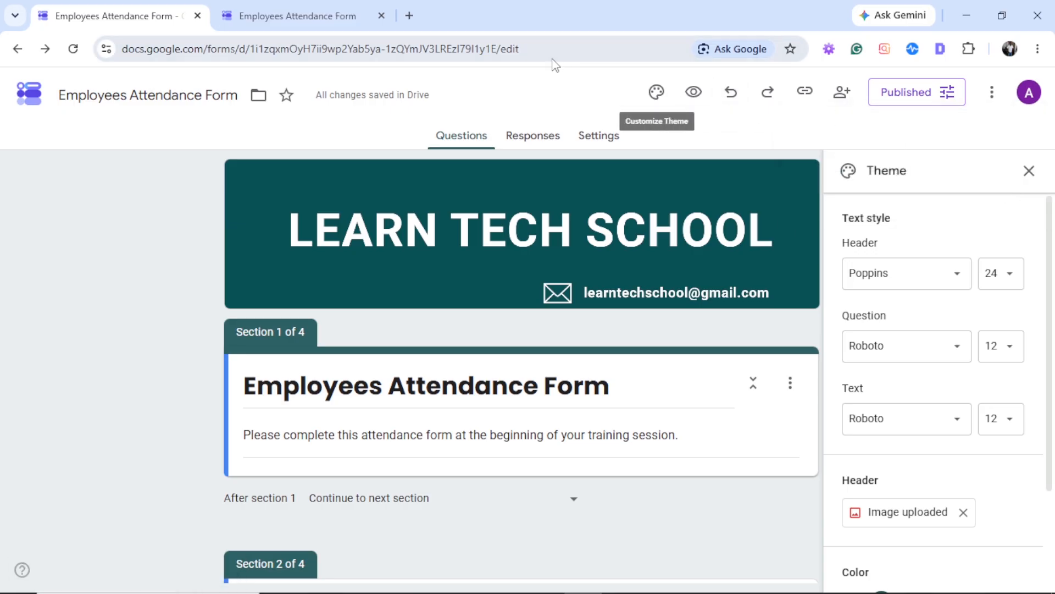
# Open the copied responder link in a new browser tab.
pyautogui.click(409, 16)
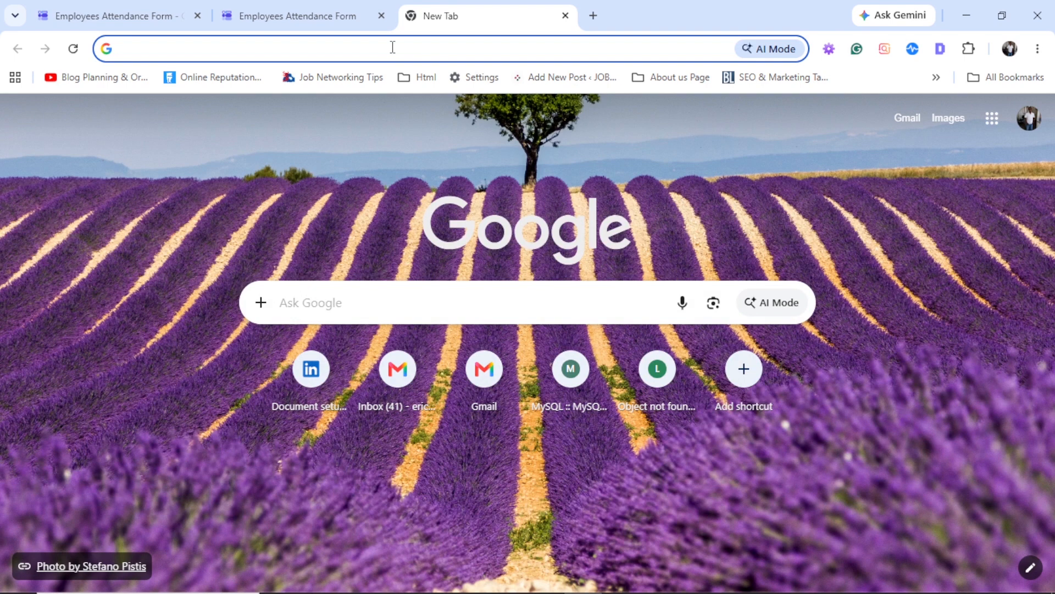
pyautogui.rightClick(392, 47)
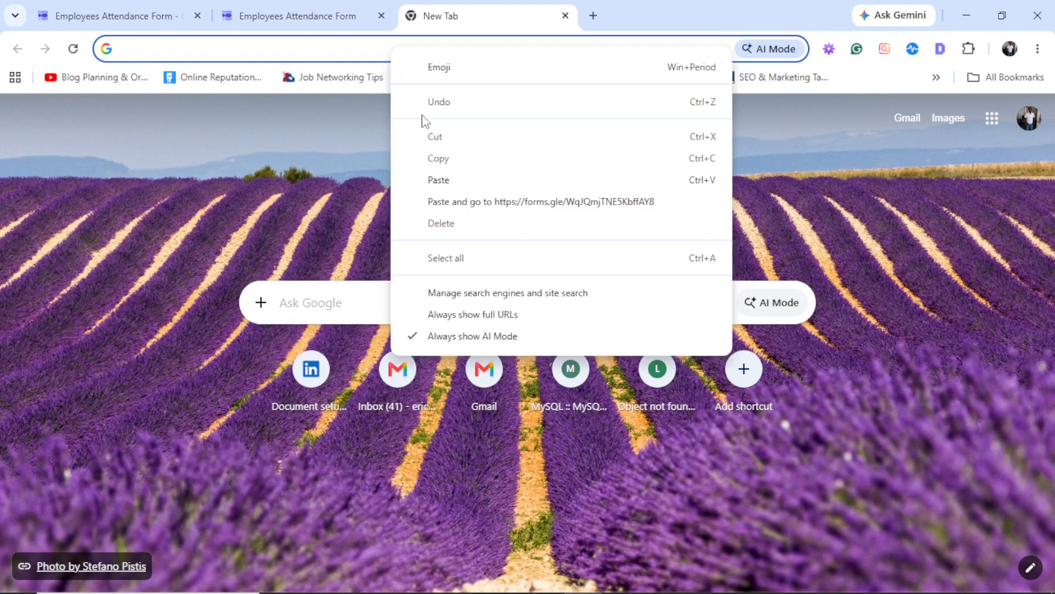
pyautogui.click(449, 181)
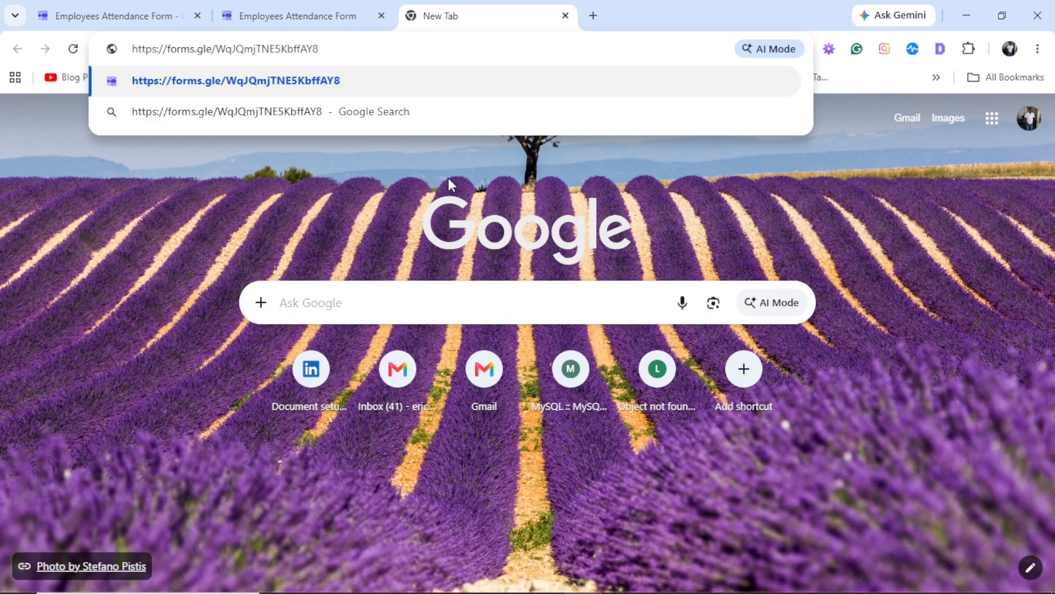
pyautogui.press('Return')
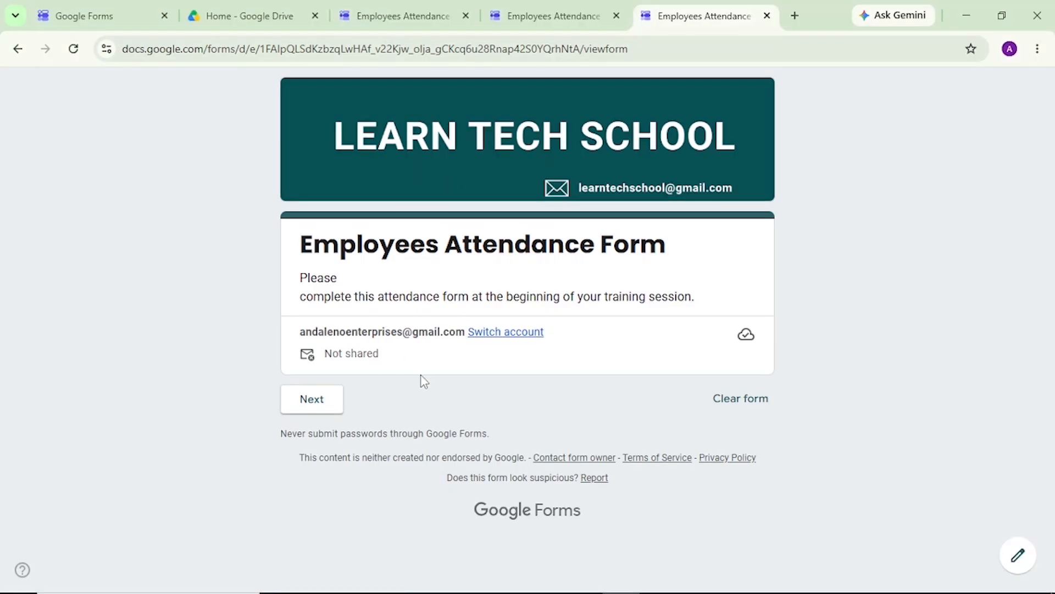
# Advance to the Employee Information section and fill in the employee's name and employee ID.
pyautogui.click(315, 400)
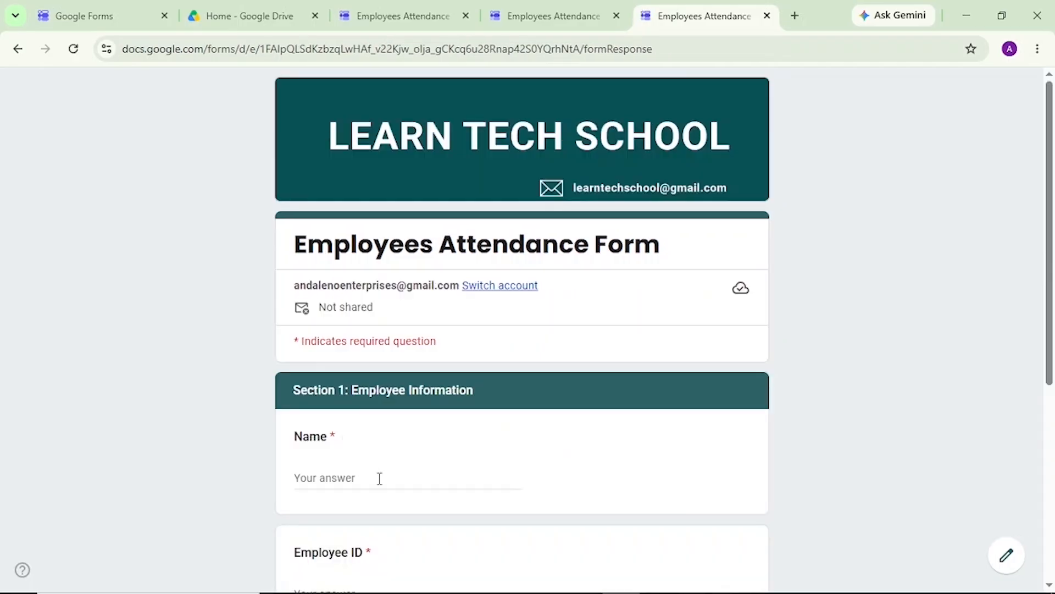
pyautogui.click(403, 482)
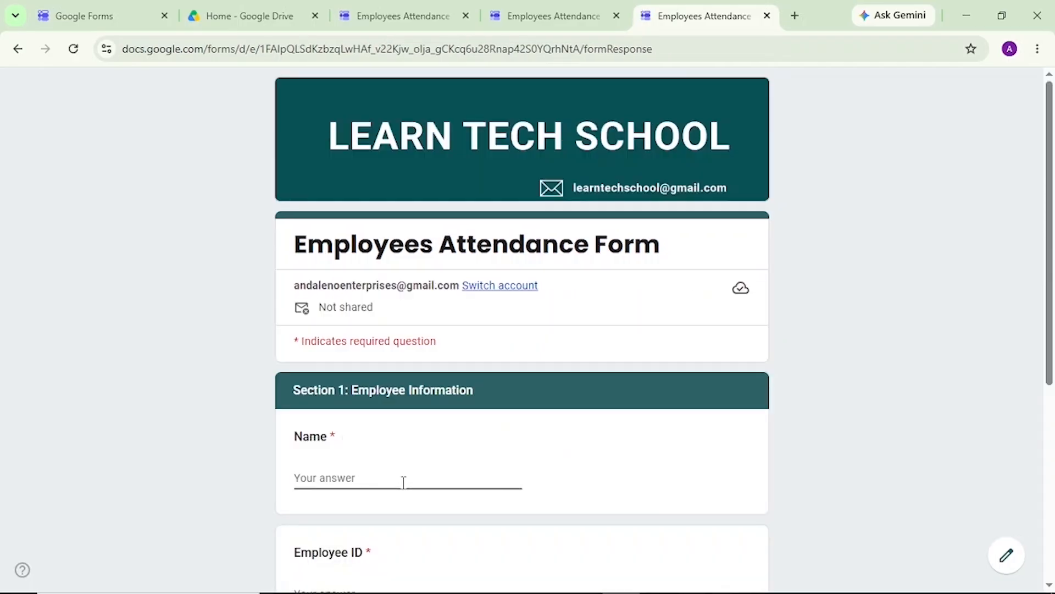
pyautogui.write('Mike')
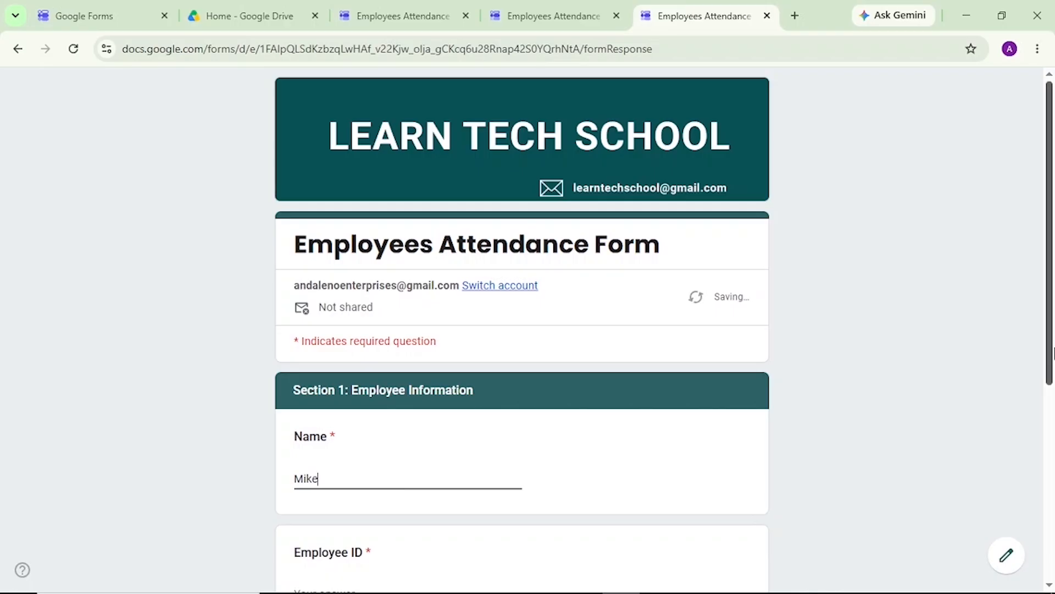
pyautogui.scroll(-3, 494, 391)
pyautogui.click(449, 441)
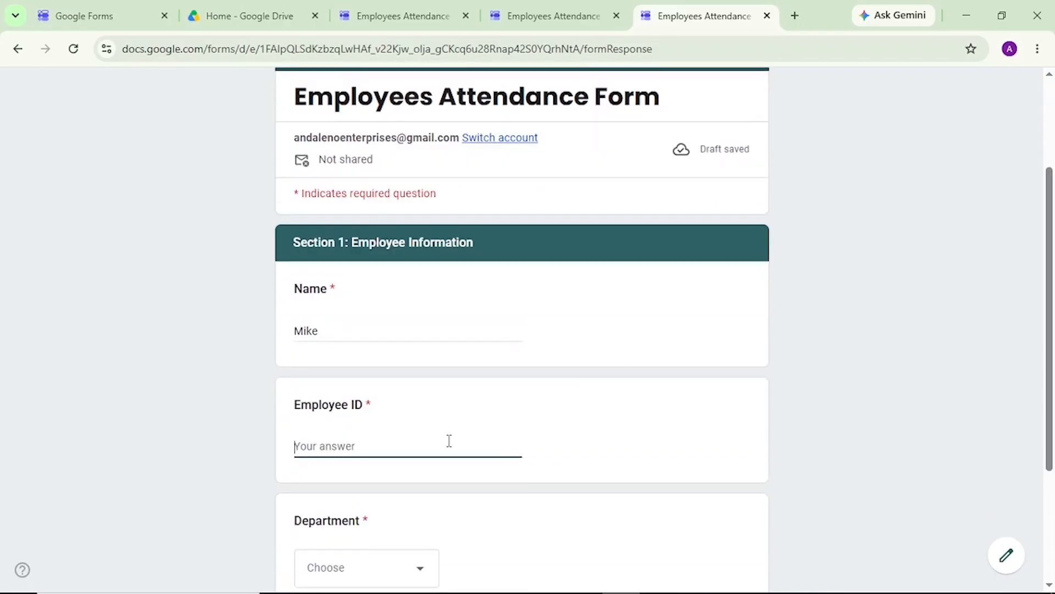
pyautogui.write('35')
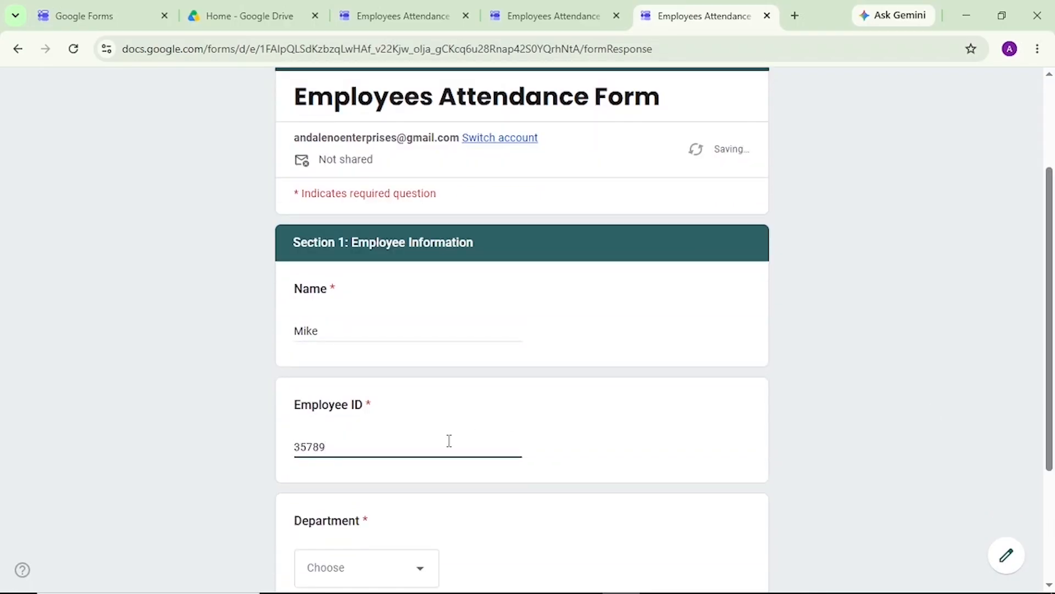
pyautogui.write('789')
# Choose Finance as the department and continue to the Attendance section.
pyautogui.scroll(-3, 419, 514)
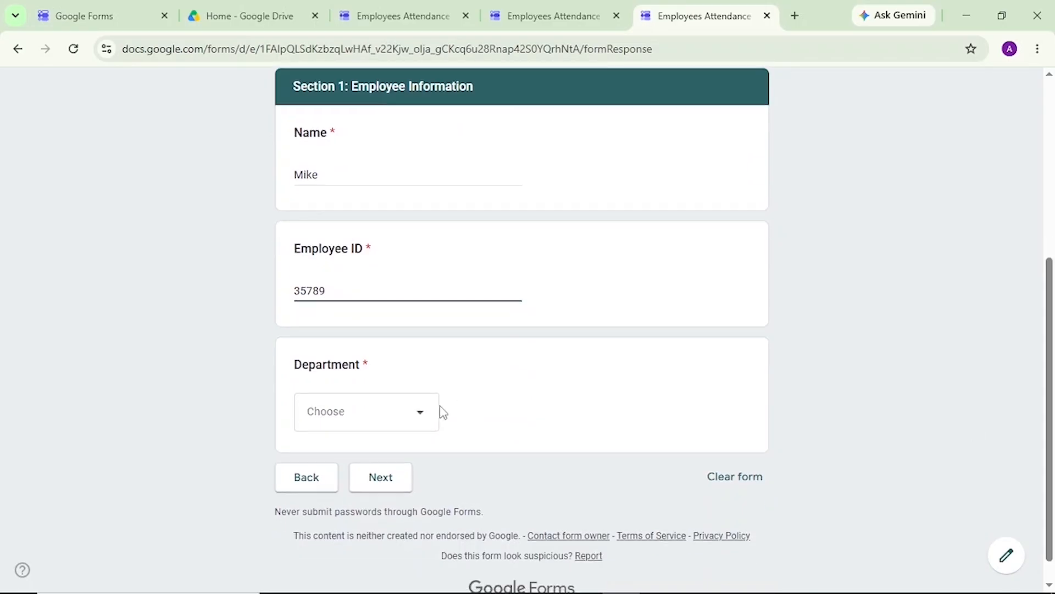
pyautogui.click(423, 419)
pyautogui.click(409, 440)
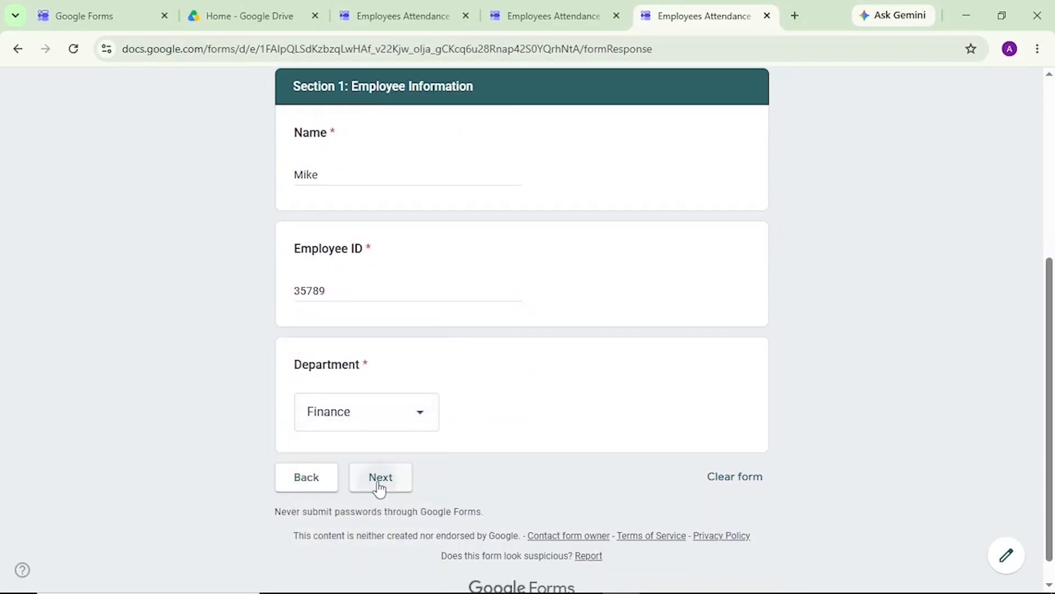
pyautogui.click(380, 483)
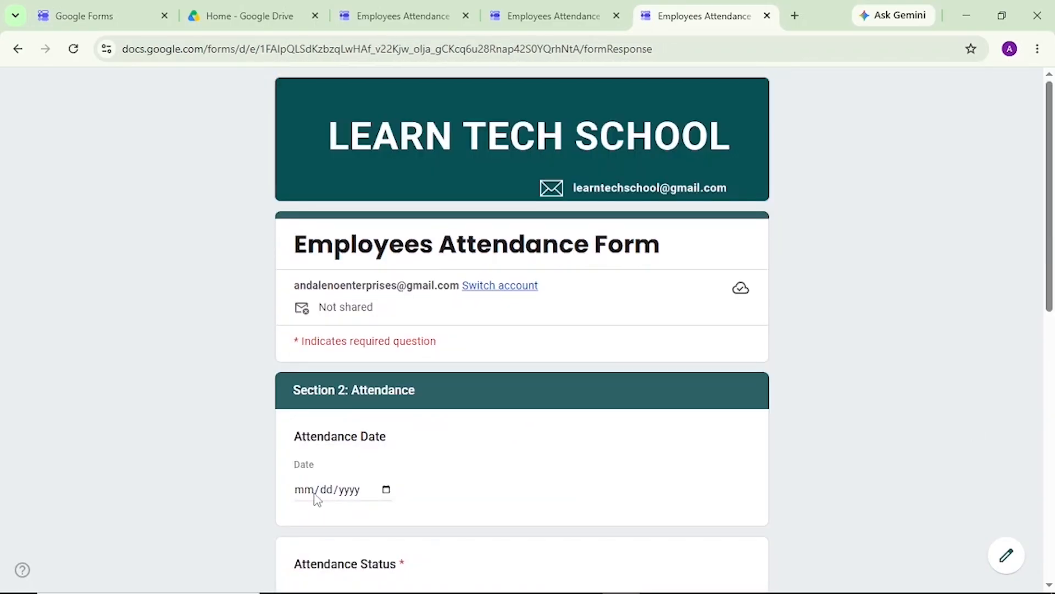
# Set the attendance date to 08/01/2026 and the attendance status to Present.
pyautogui.click(304, 490)
pyautogui.write('08/01/0')
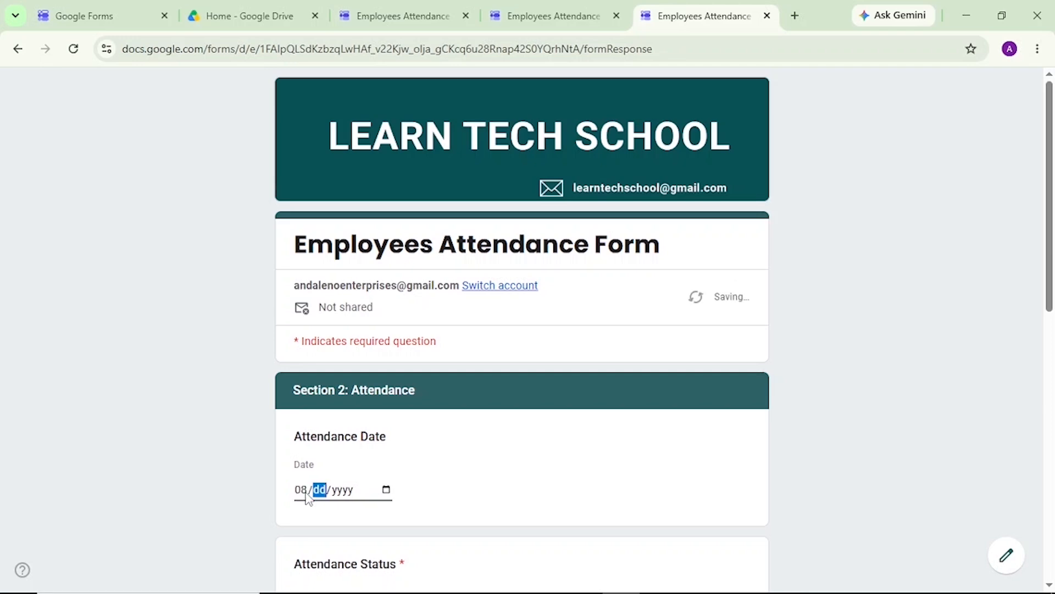
pyautogui.write('2026')
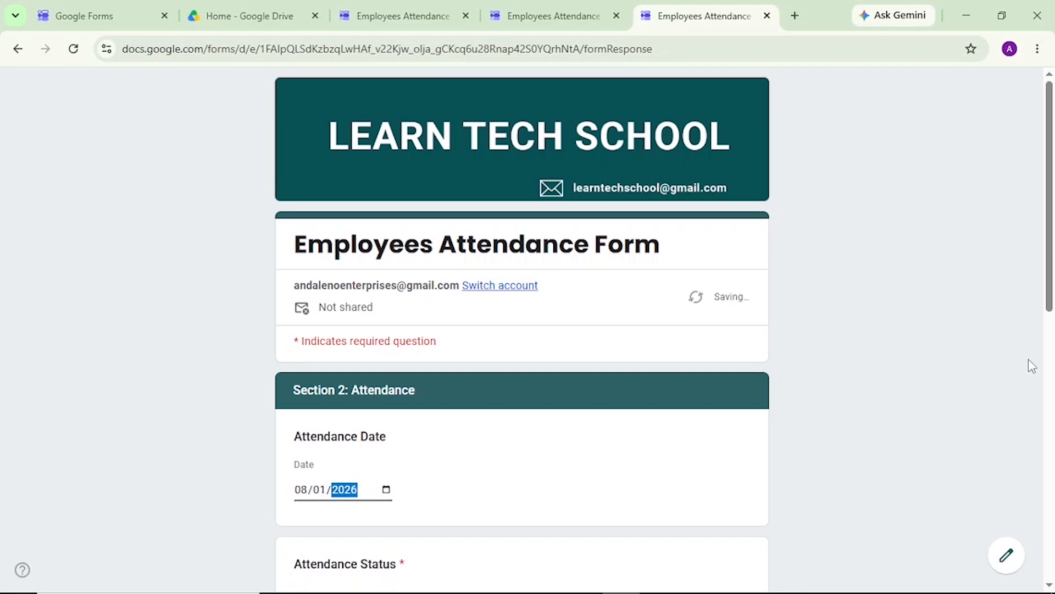
pyautogui.scroll(-3, 1051, 494)
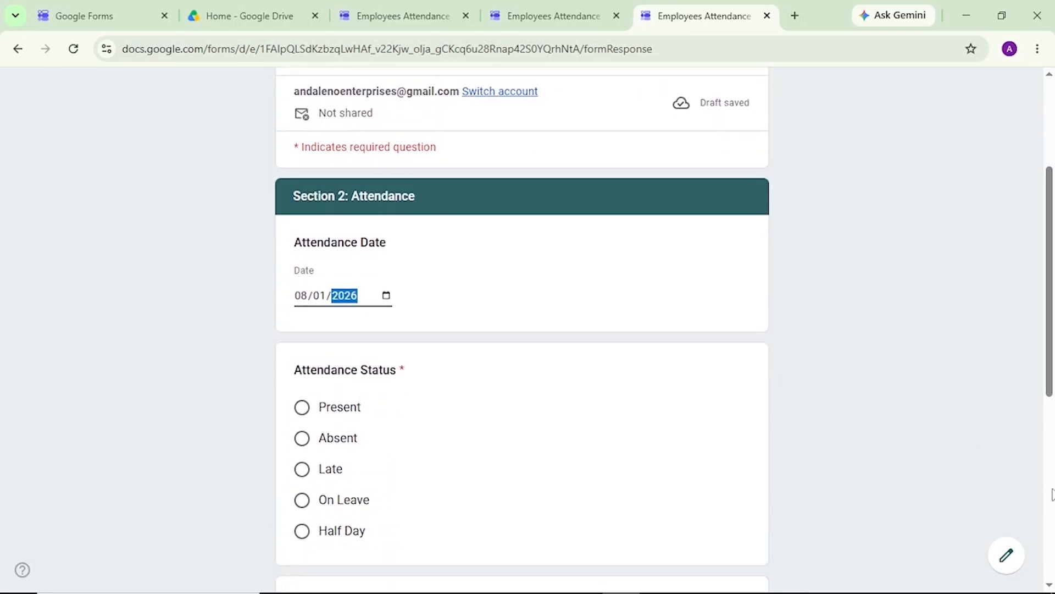
pyautogui.click(301, 408)
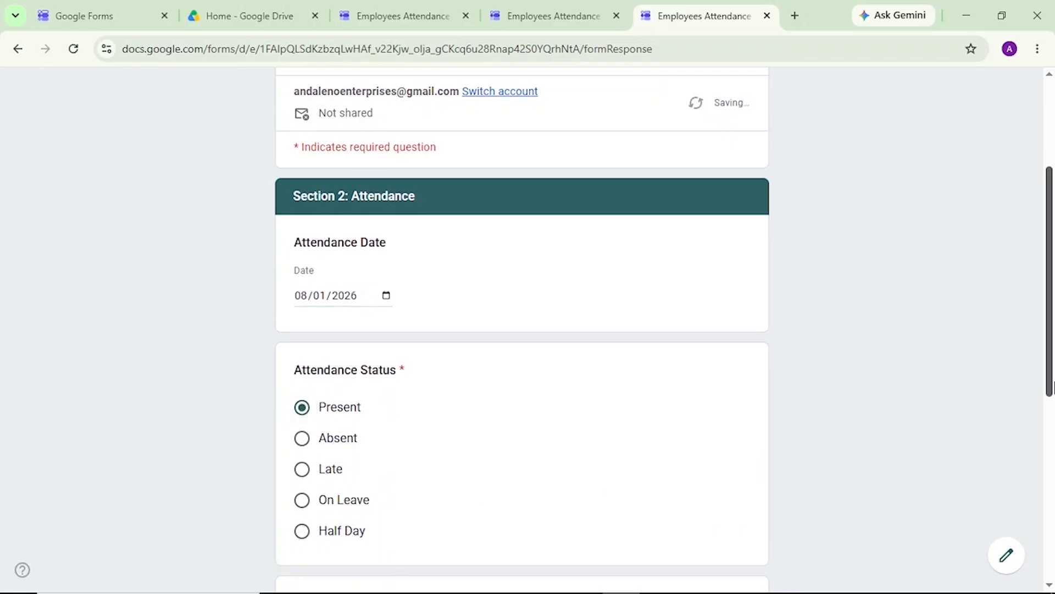
# Enter a check-in time of 10:00 AM and a check-out time of 02:00 PM, and continue to the Feedback section.
pyautogui.scroll(-3, 1045, 391)
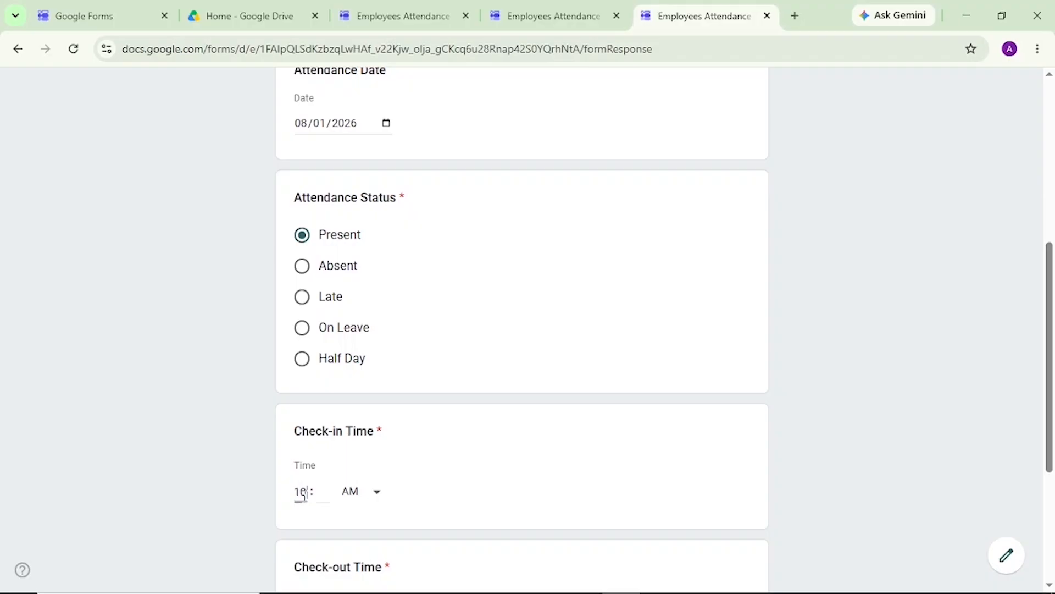
pyautogui.click(328, 491)
pyautogui.write('00')
pyautogui.scroll(-4, 962, 439)
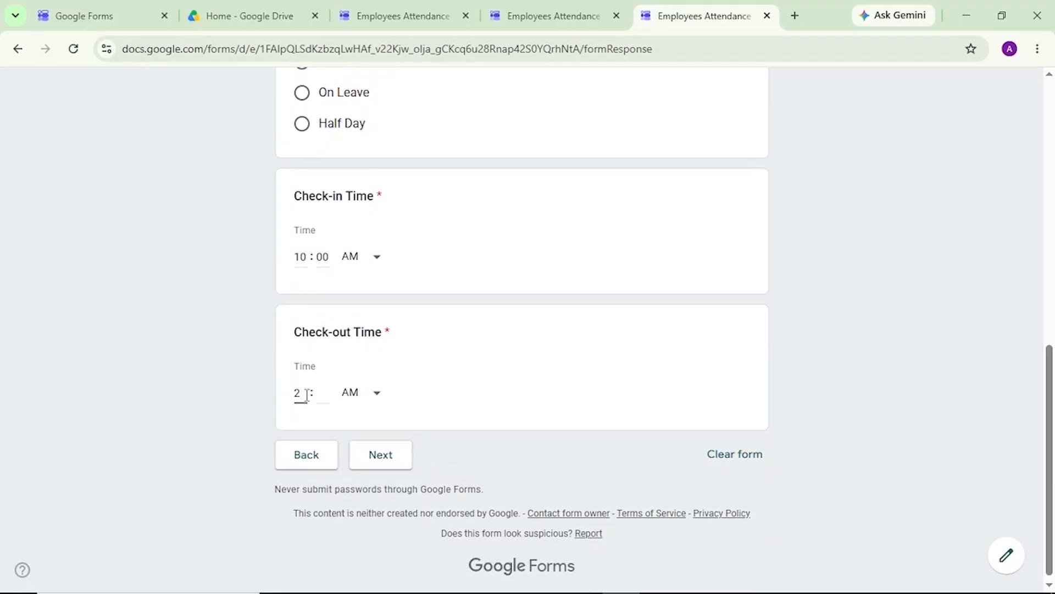
pyautogui.write('2')
pyautogui.click(323, 394)
pyautogui.write('00')
pyautogui.click(381, 399)
pyautogui.click(356, 429)
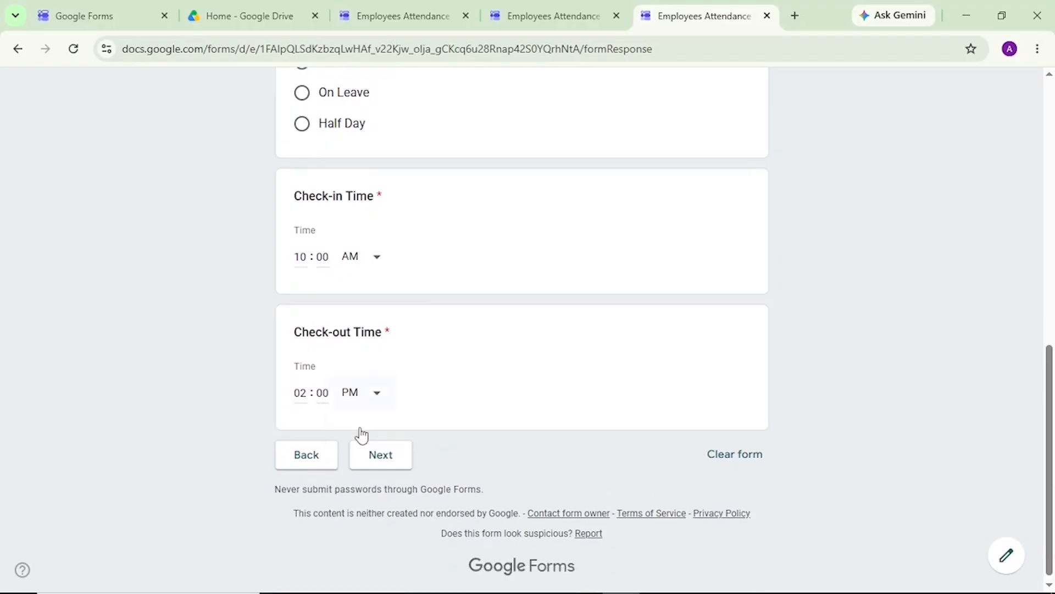
pyautogui.click(388, 467)
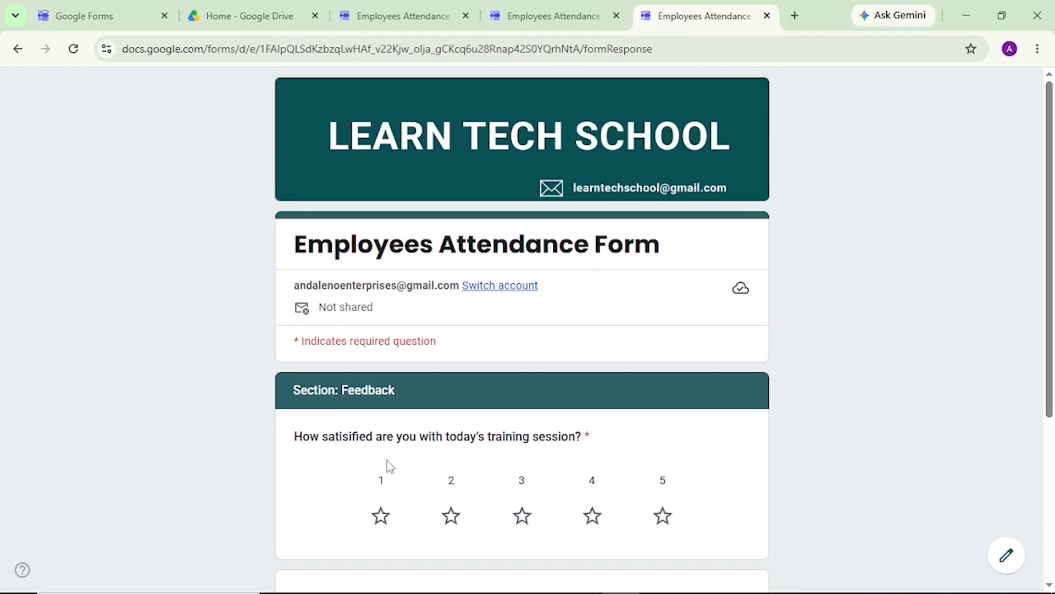
# Rate satisfaction with today's training session at 5 stars.
pyautogui.scroll(-2, 522, 418)
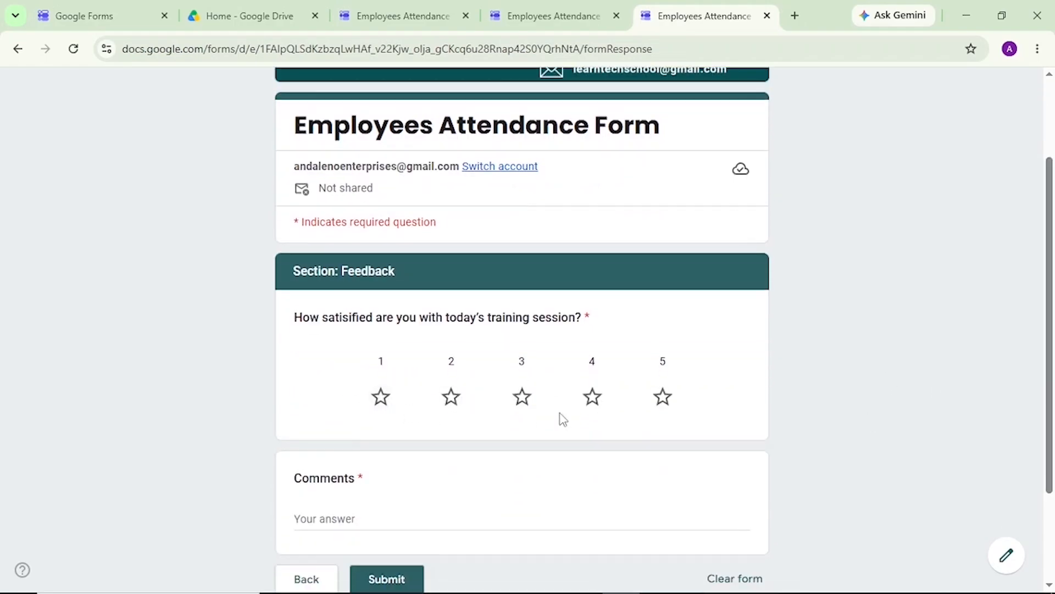
pyautogui.click(382, 410)
pyautogui.click(463, 411)
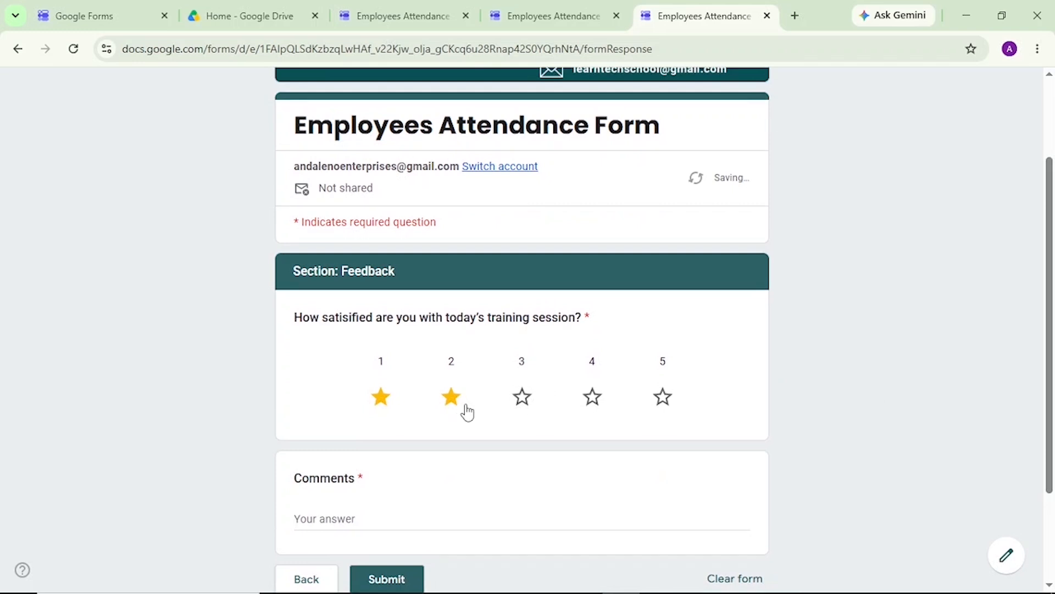
pyautogui.click(521, 407)
pyautogui.click(593, 396)
pyautogui.click(664, 400)
# Enter the comment "It was awesome" and submit the attendance response.
pyautogui.scroll(-2, 462, 477)
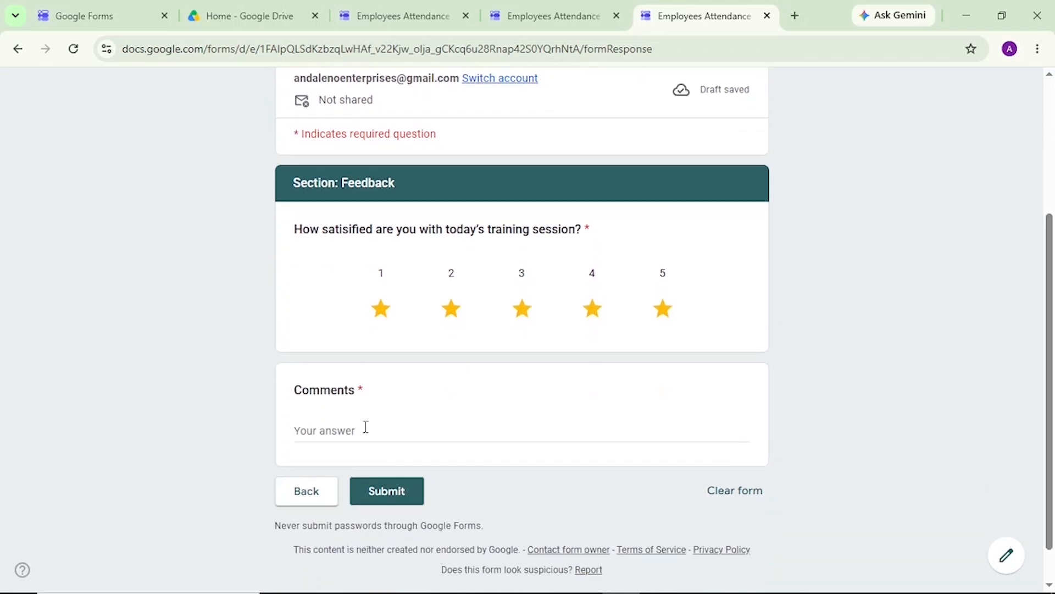
pyautogui.click(365, 428)
pyautogui.write('It was awesome')
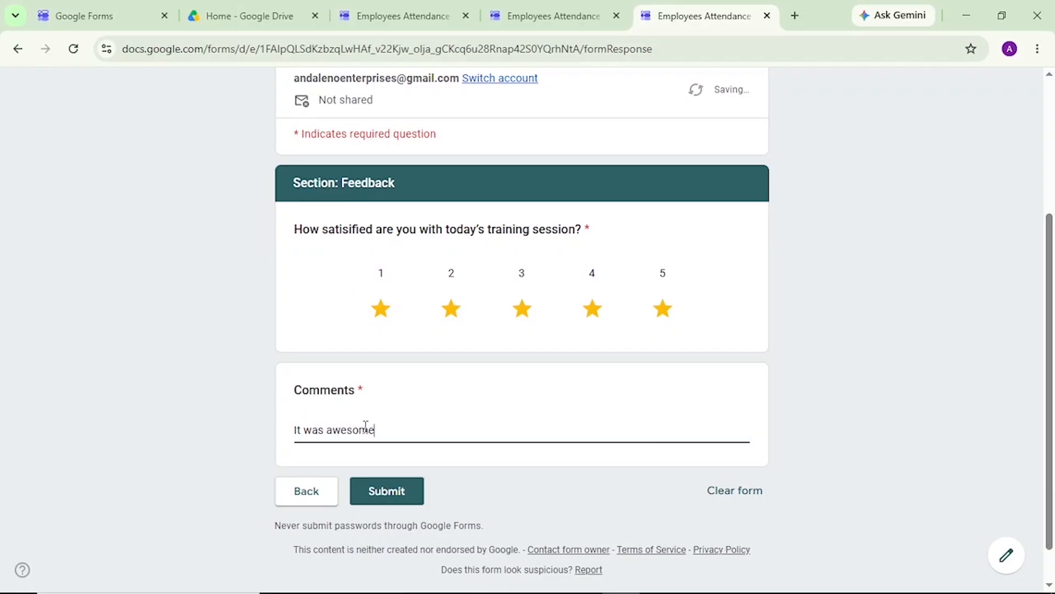
pyautogui.click(377, 490)
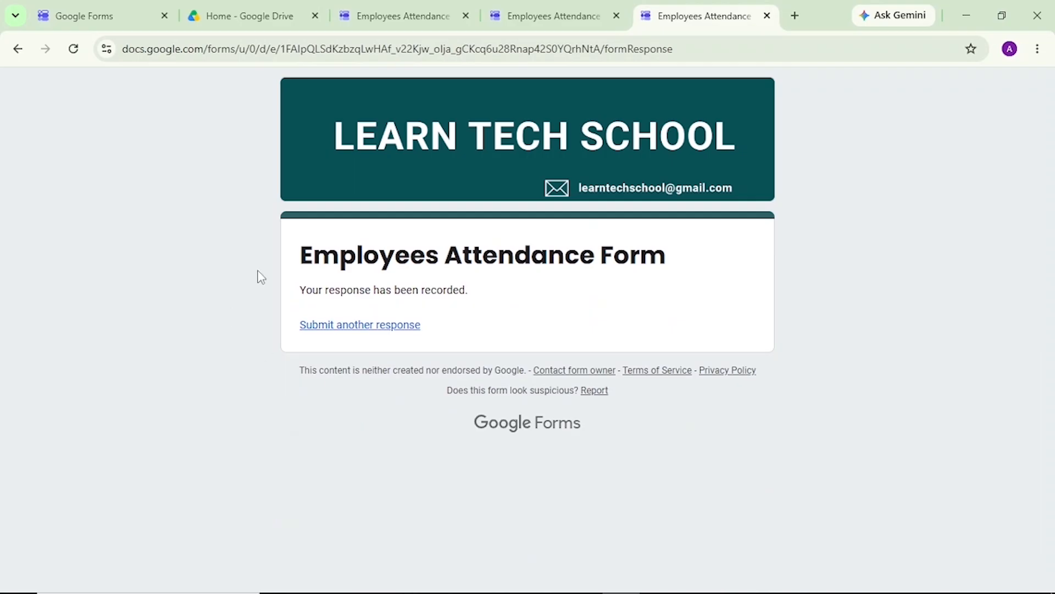
# Close the responder page and review the form's response summary, including the Department chart and the attendance section.
pyautogui.hotkey('ctrl', 'w')
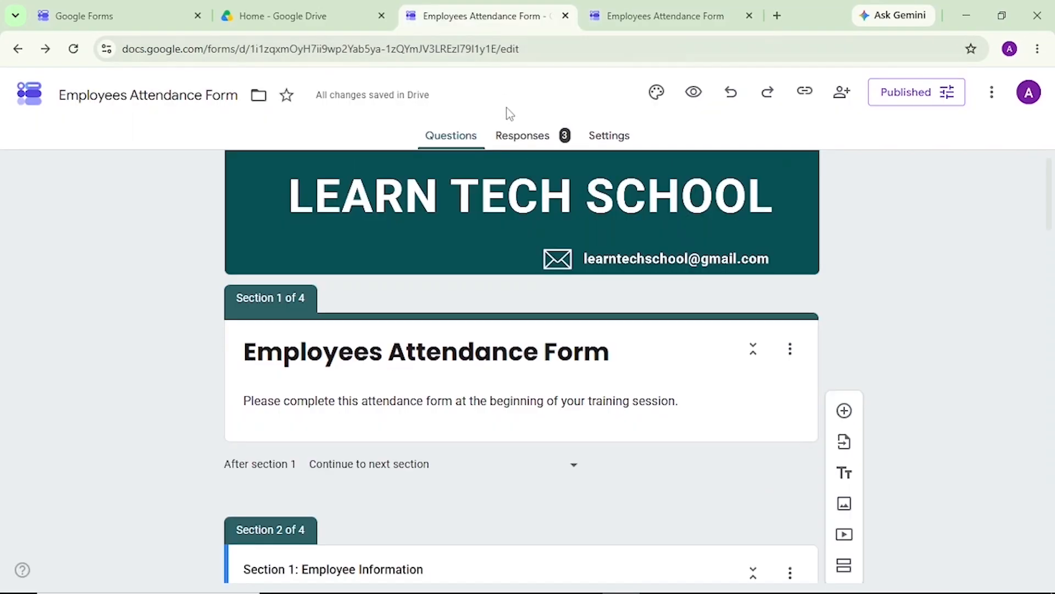
pyautogui.click(533, 142)
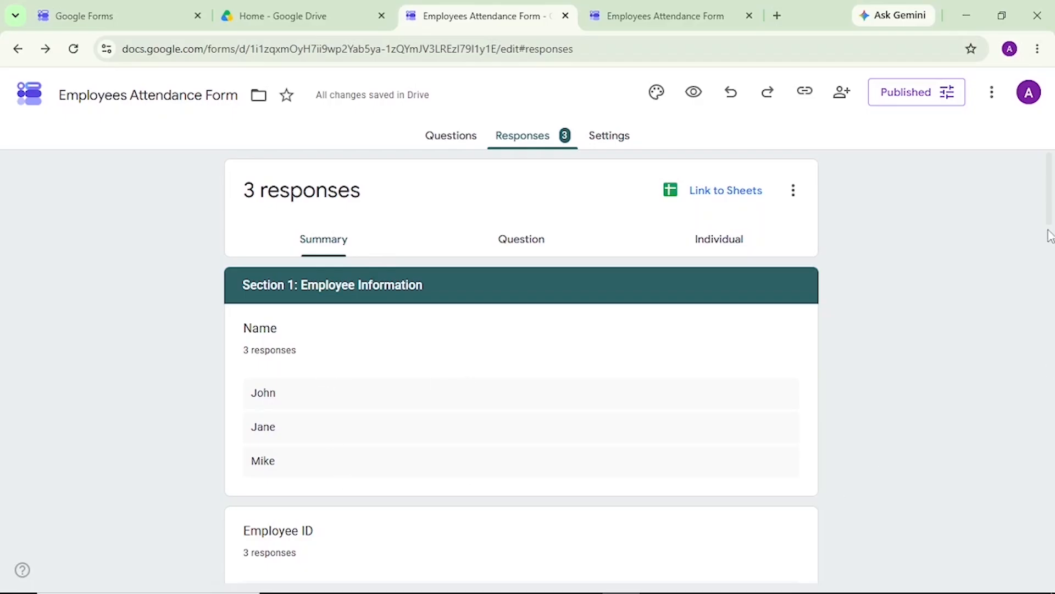
pyautogui.scroll(-5, 1050, 236)
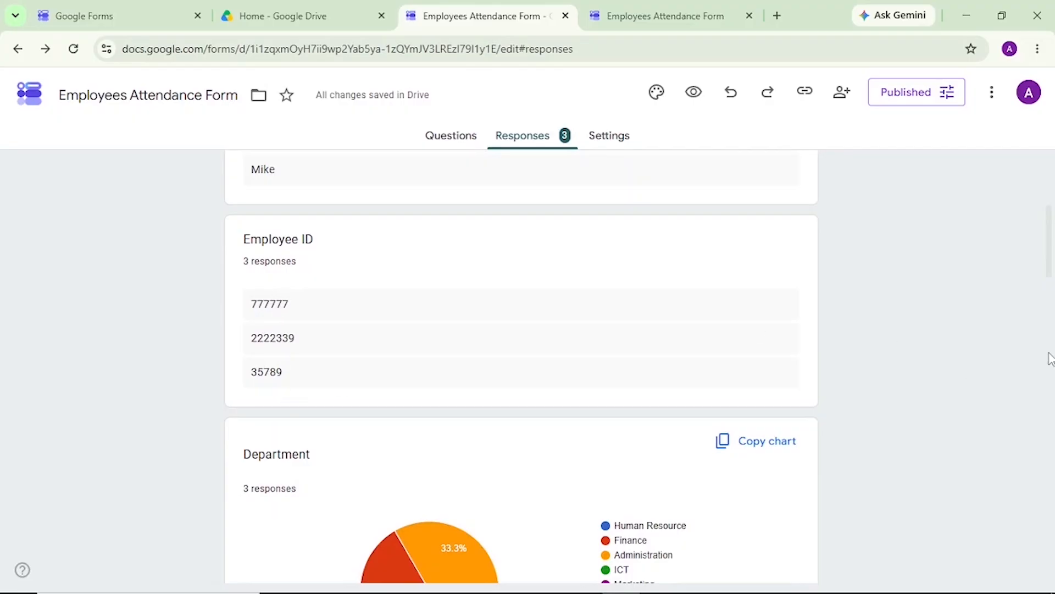
pyautogui.scroll(-5, 1049, 311)
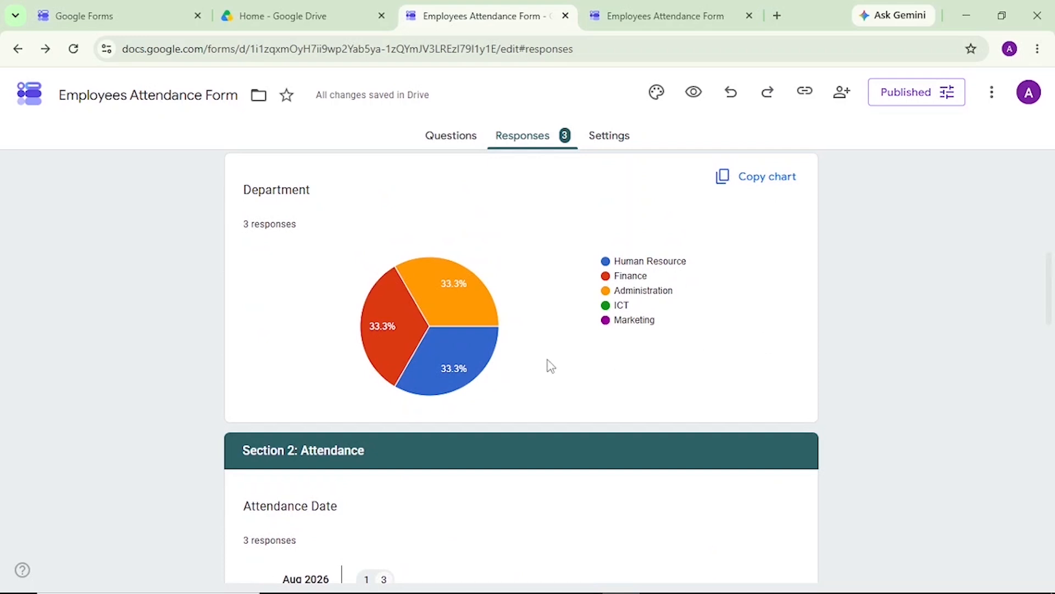
pyautogui.moveTo(449, 372)
pyautogui.moveTo(444, 307)
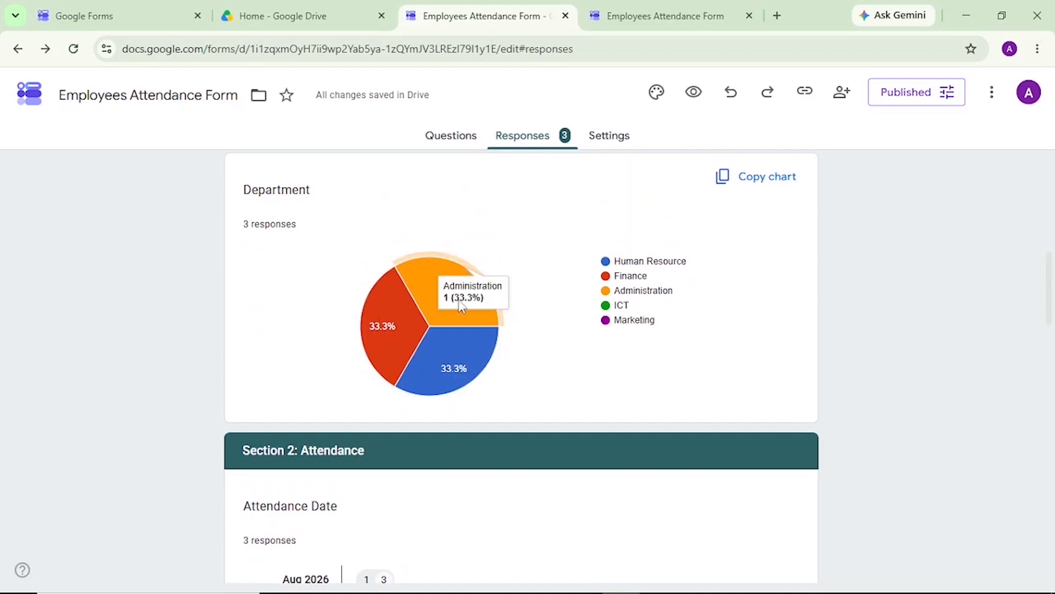
pyautogui.moveTo(1049, 310); pyautogui.dragTo(1049, 347)
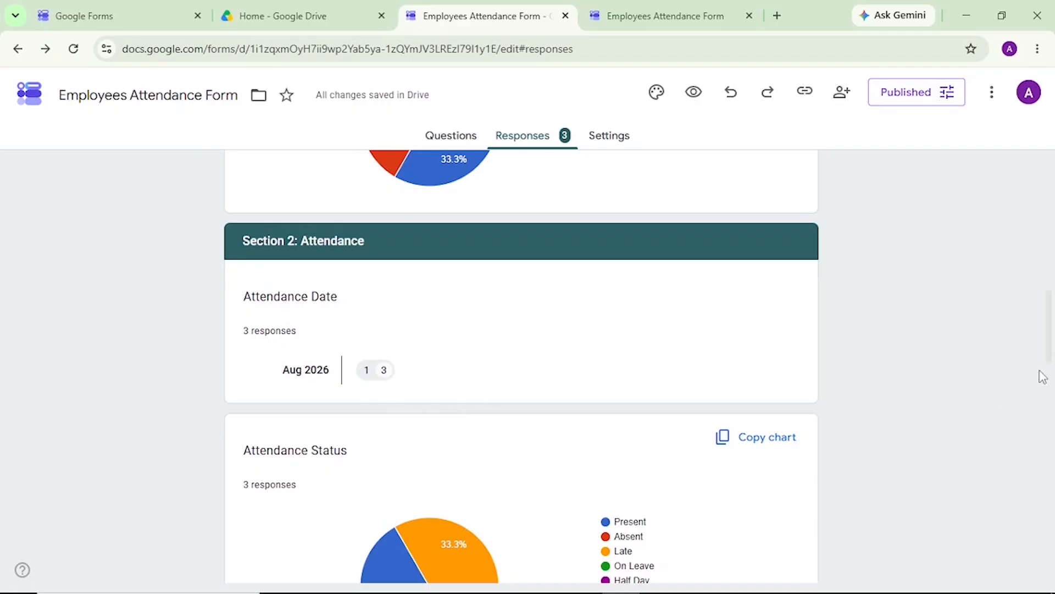
pyautogui.moveTo(1052, 355); pyautogui.dragTo(1052, 220)
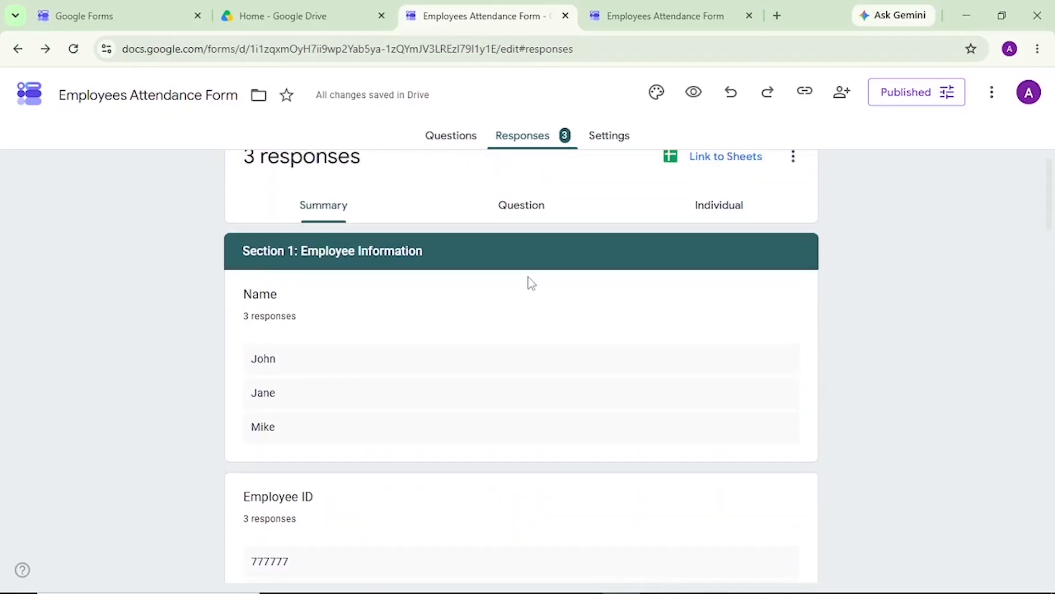
# Examine the responses by question for Name and Employee ID, and open the individual responses view.
pyautogui.click(530, 215)
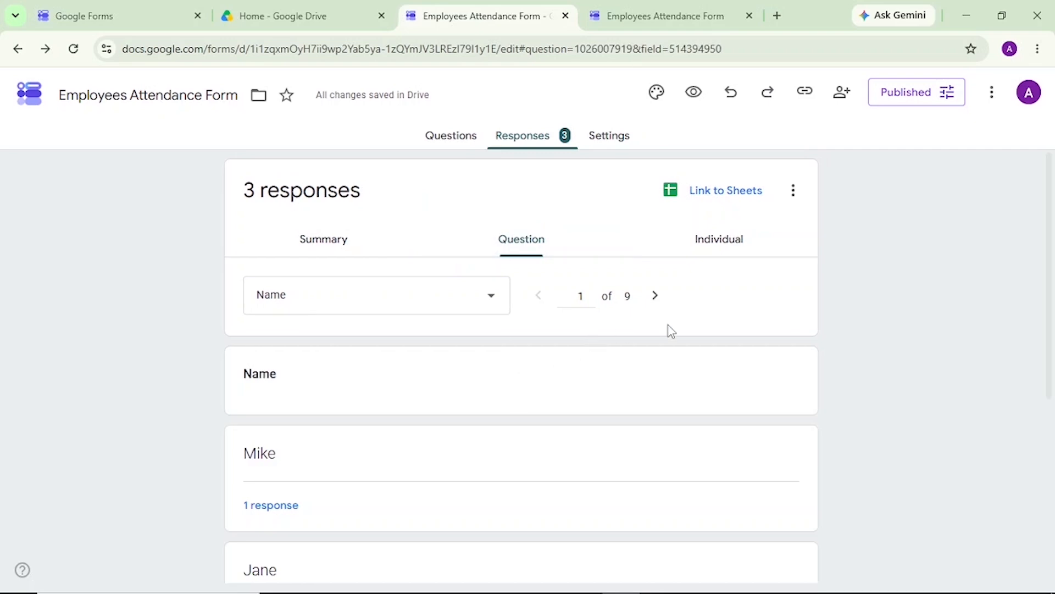
pyautogui.click(486, 306)
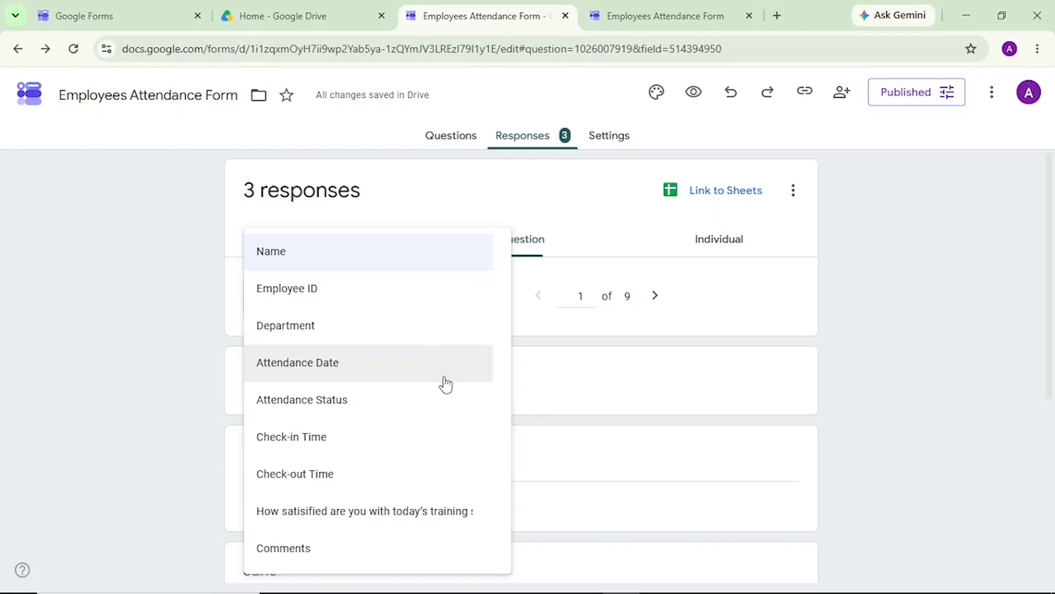
pyautogui.click(438, 291)
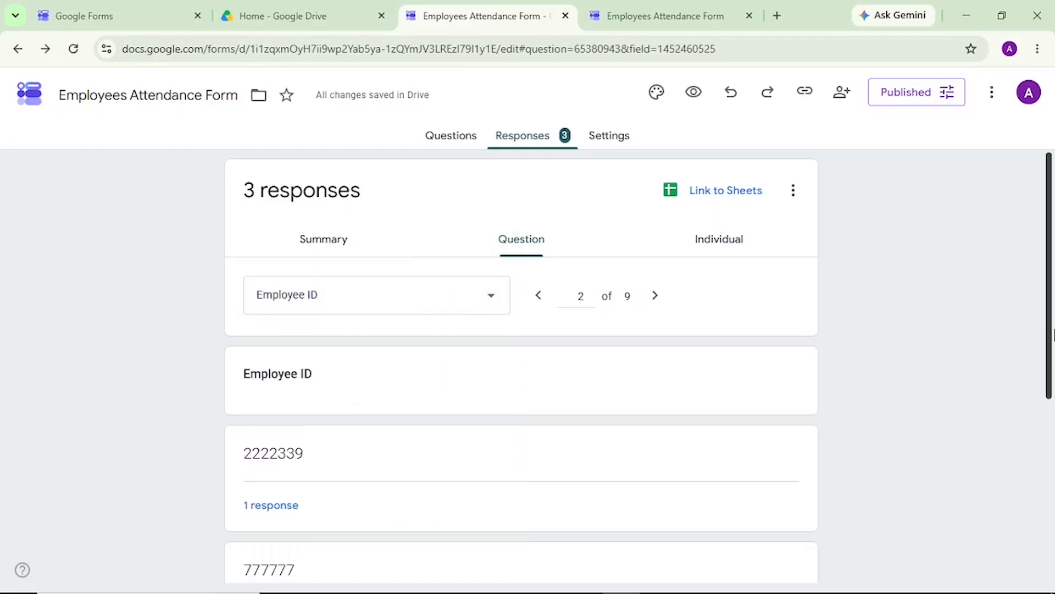
pyautogui.moveTo(1052, 335); pyautogui.dragTo(1053, 365)
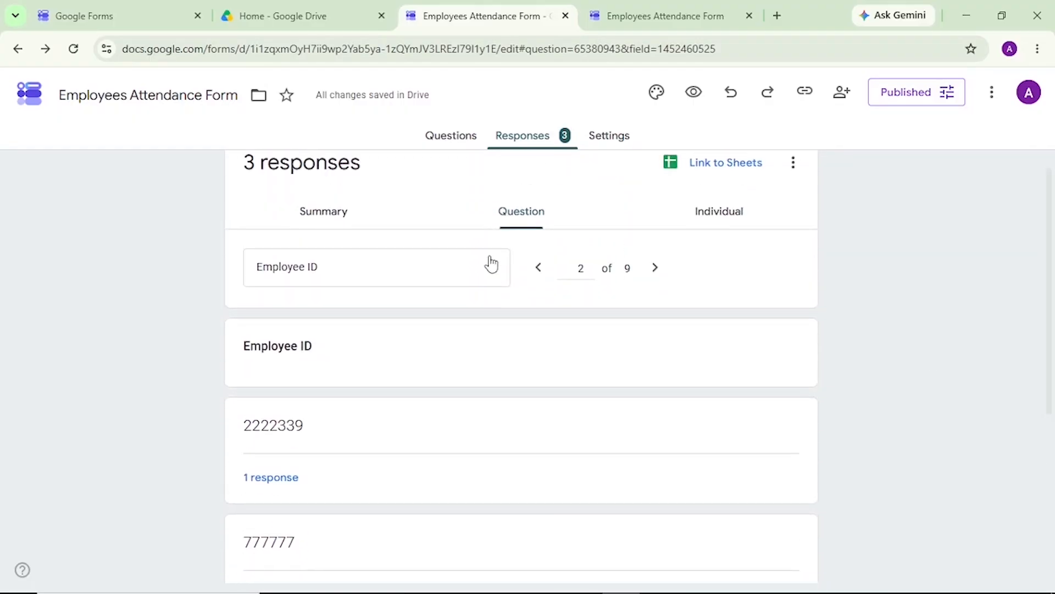
pyautogui.click(493, 287)
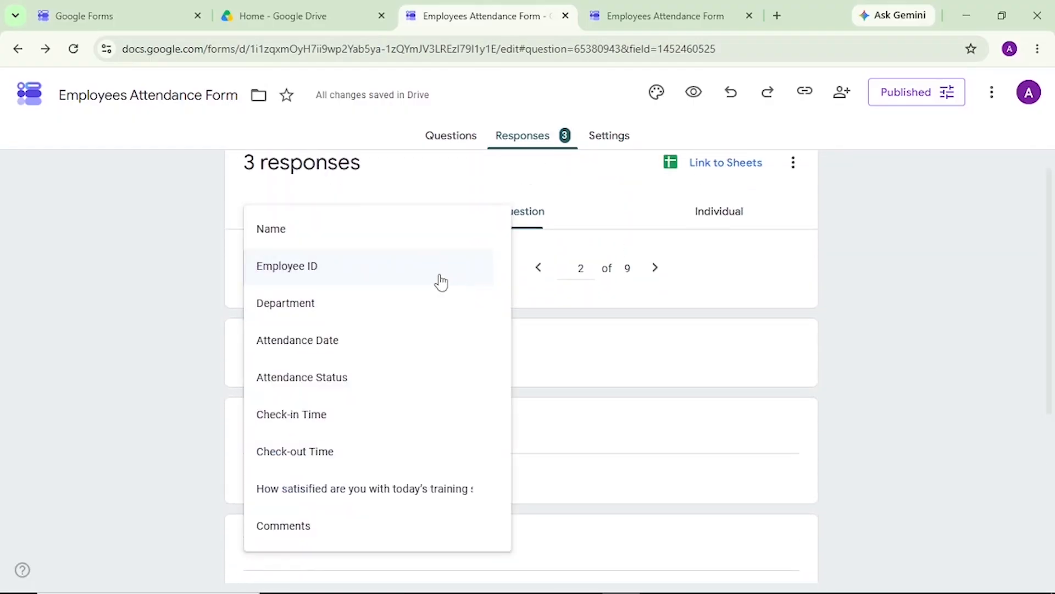
pyautogui.click(428, 240)
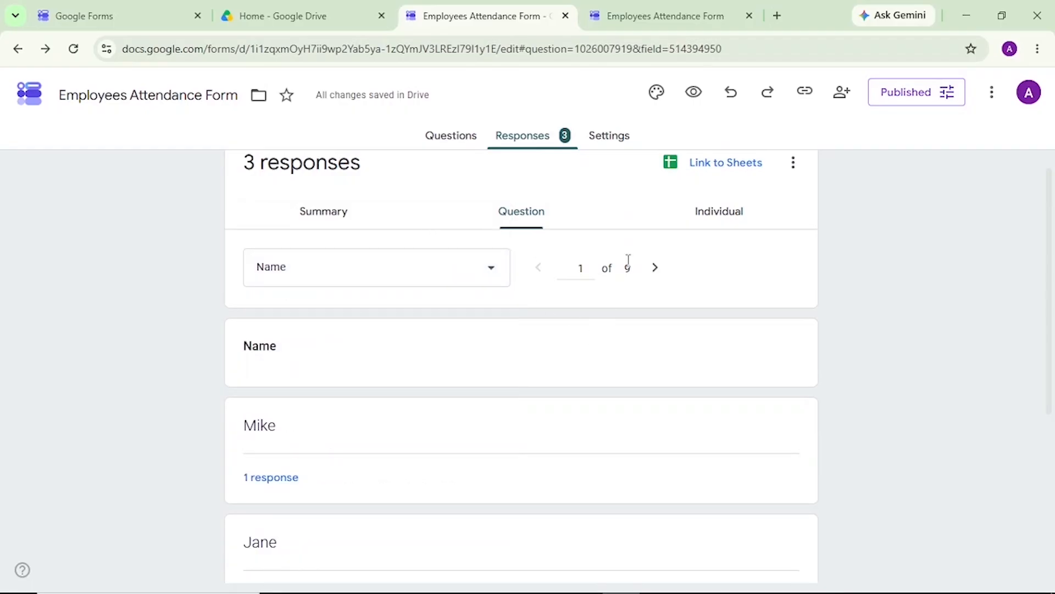
pyautogui.click(730, 255)
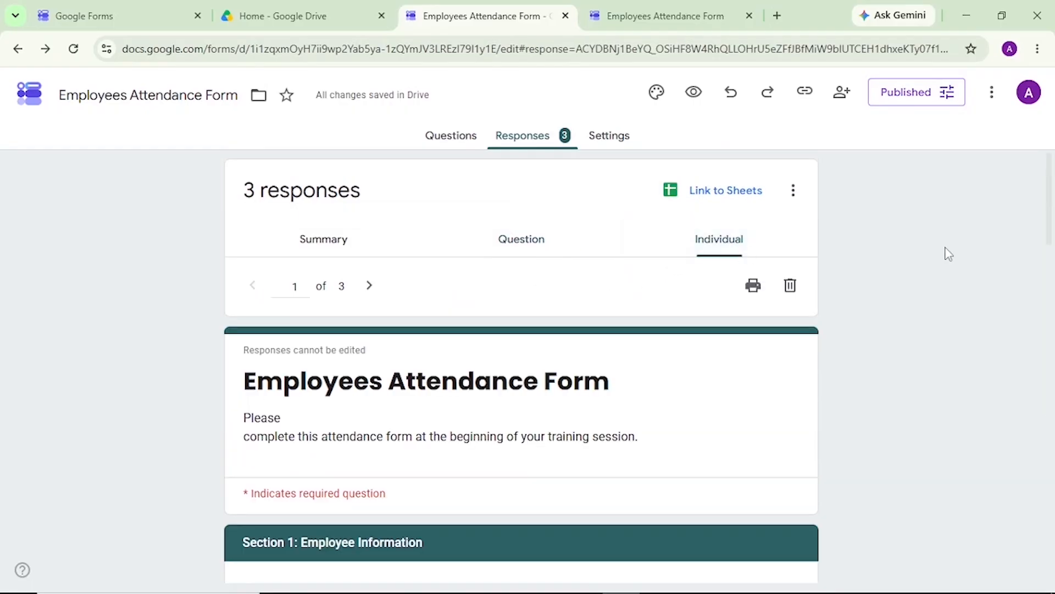
# Look over the first individual response and link the form's responses to a new Google Sheets spreadsheet with the default name.
pyautogui.moveTo(1050, 209); pyautogui.dragTo(1052, 233)
pyautogui.moveTo(1053, 235); pyautogui.dragTo(1052, 221)
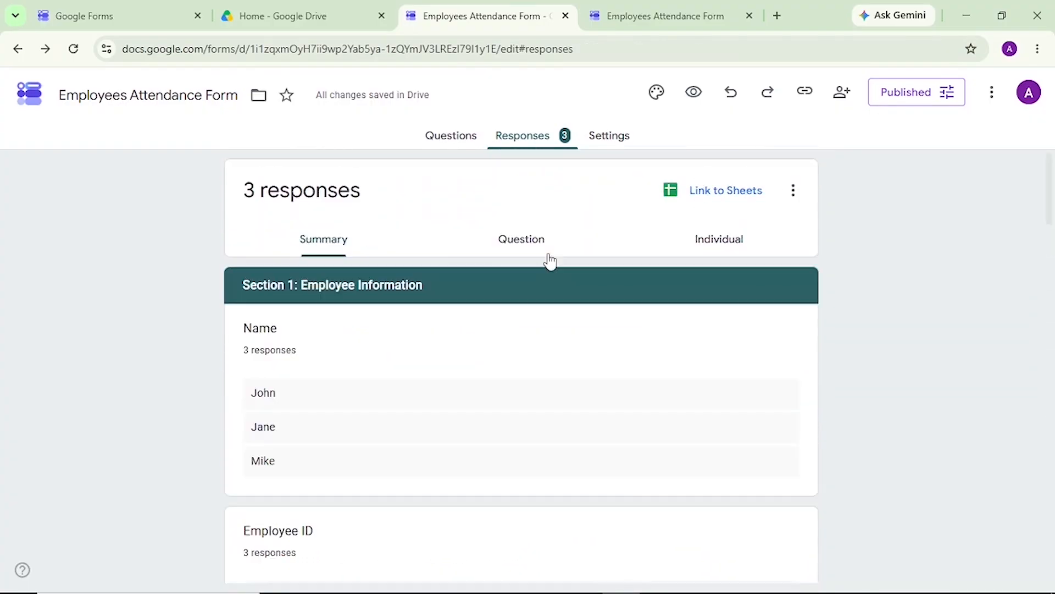
pyautogui.click(671, 197)
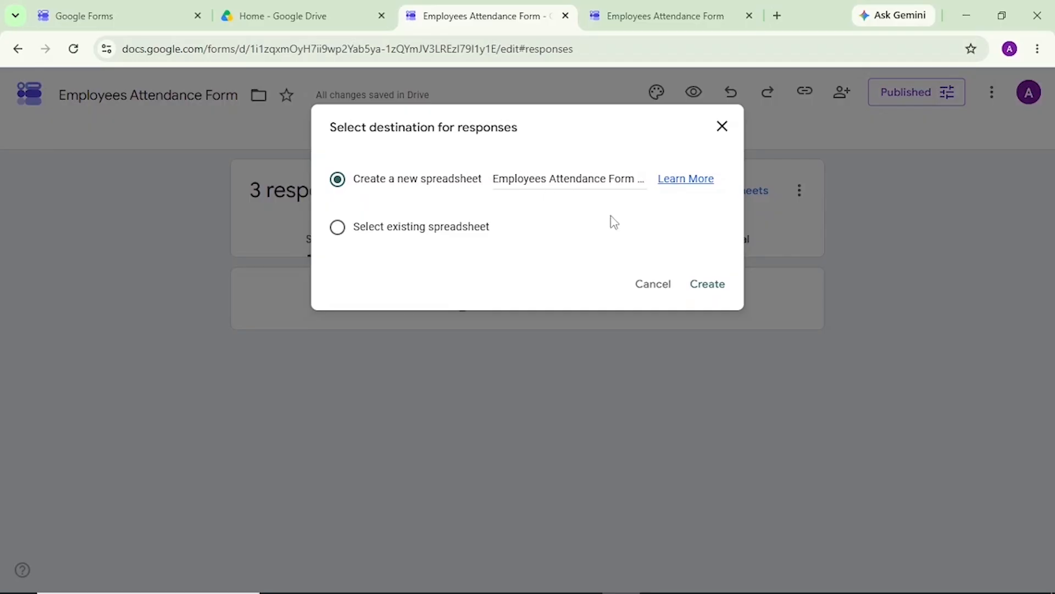
pyautogui.click(708, 284)
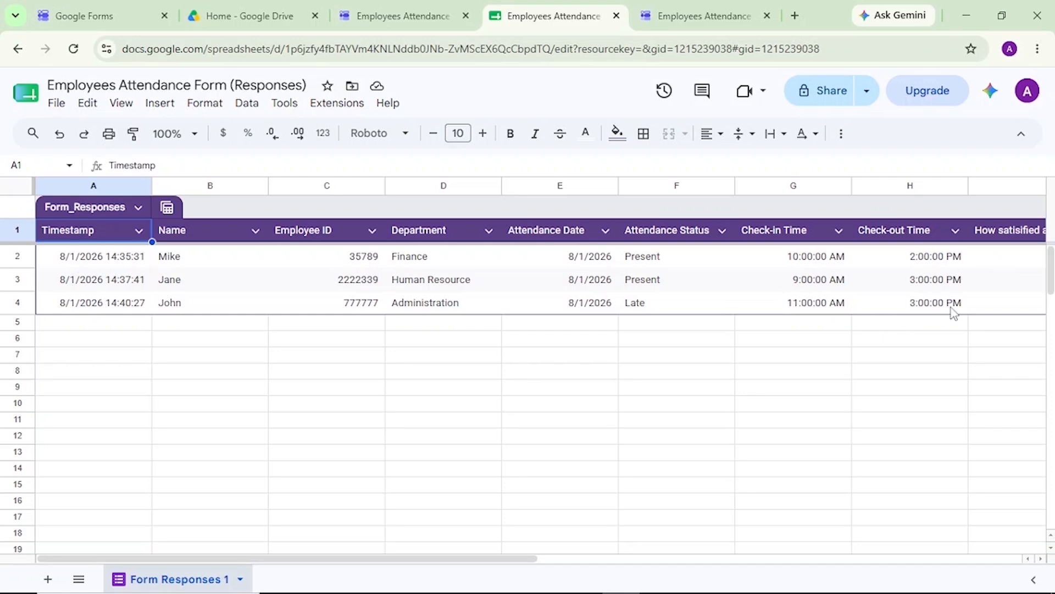
# Examine the collected responses in the linked spreadsheet across all columns, including the training satisfaction ratings and Comments.
pyautogui.moveTo(1053, 283); pyautogui.dragTo(1053, 274)
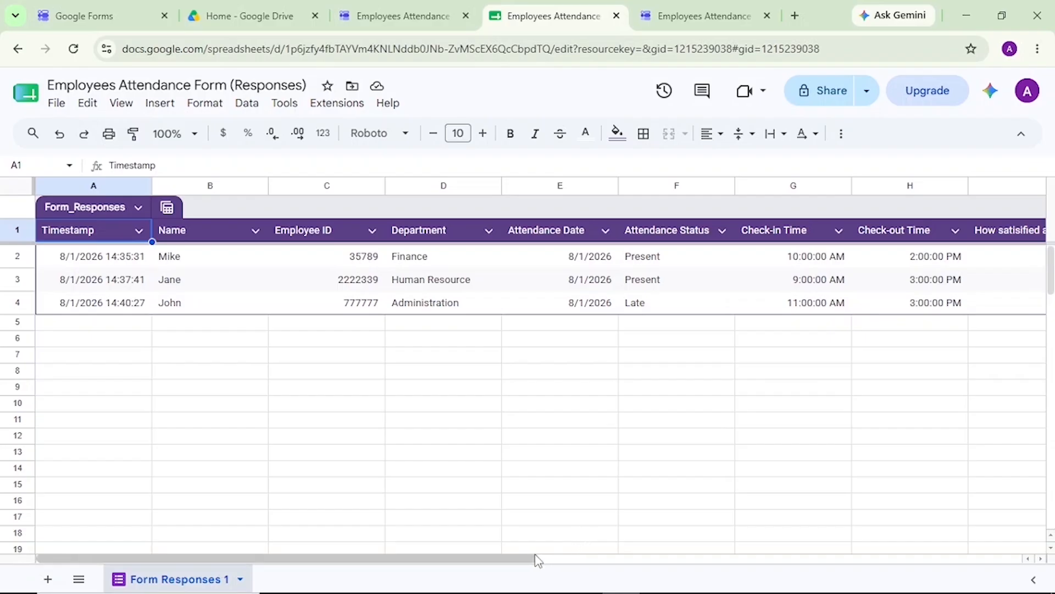
pyautogui.moveTo(532, 559); pyautogui.dragTo(681, 561)
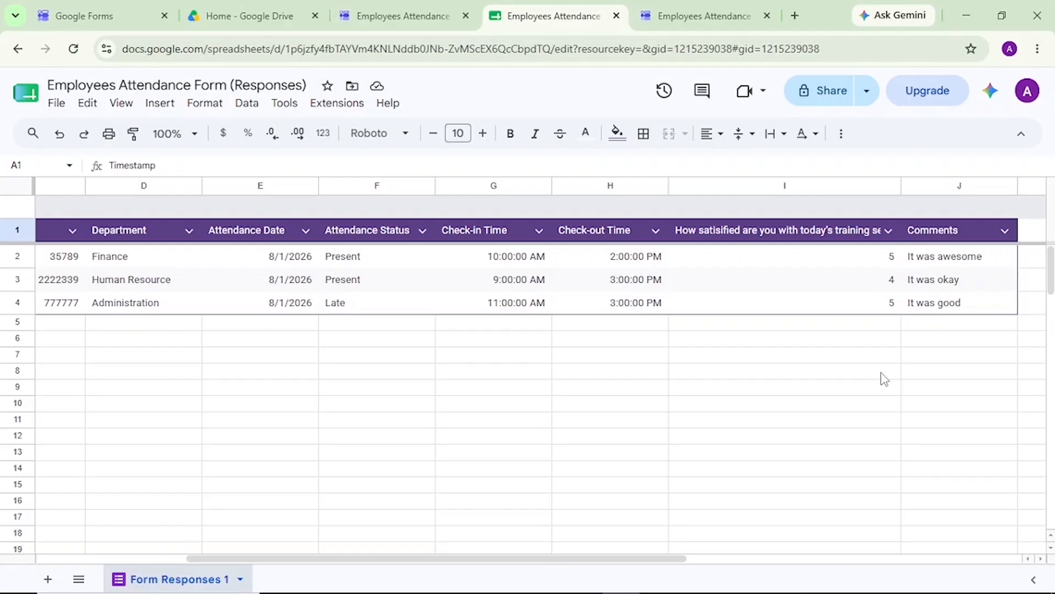
pyautogui.moveTo(681, 561); pyautogui.dragTo(607, 523)
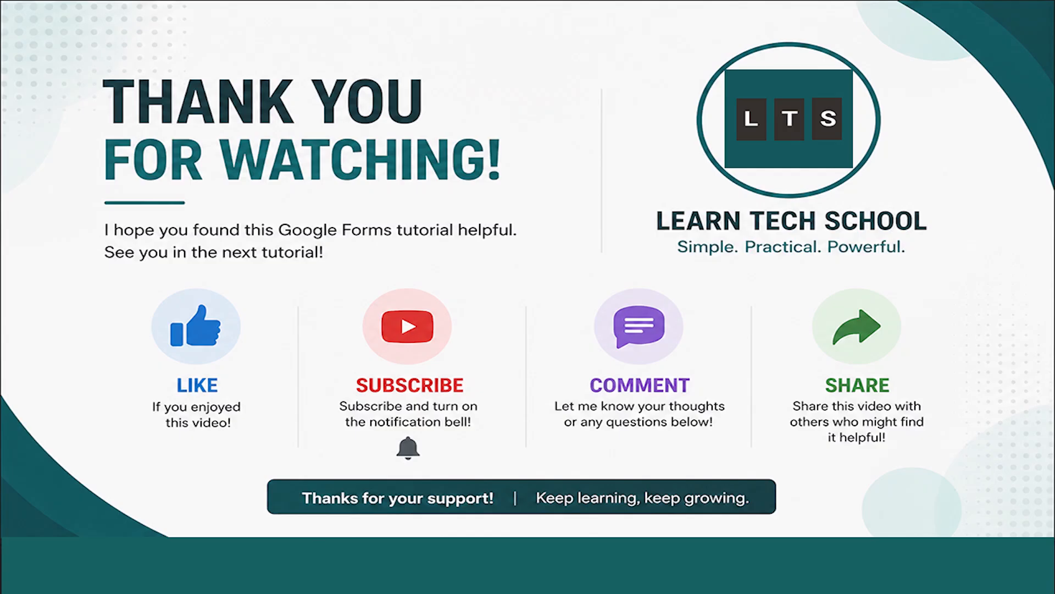